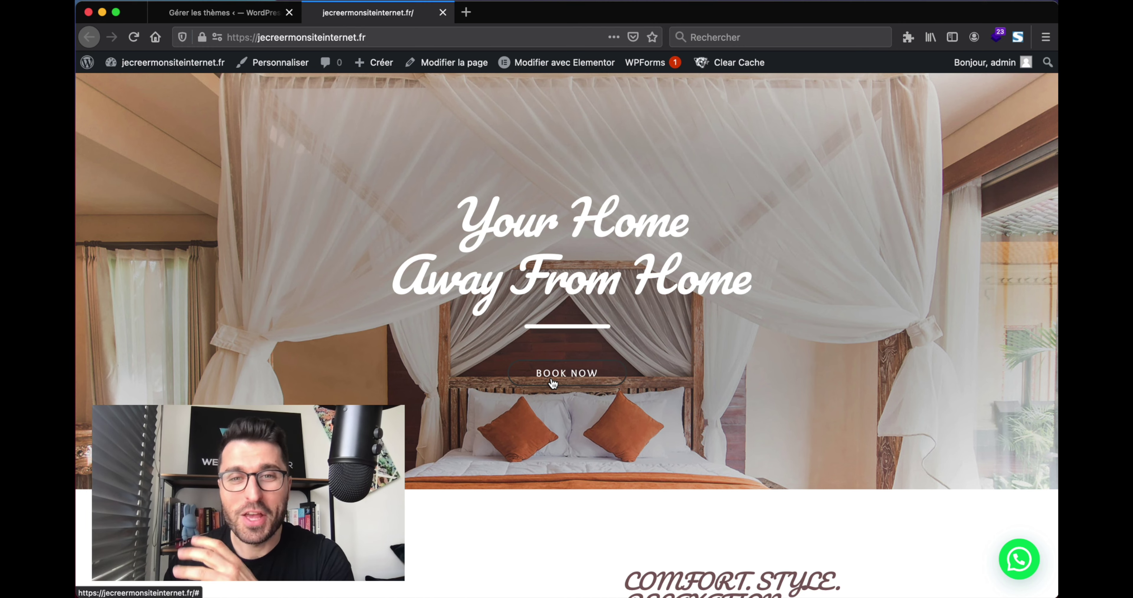
# Title the new form 'Formulaire retour client Bed & Breakfast' and write the first question 'Avez-vous aimez votre sejour dans le bed & breakfast ?'.
pyautogui.scroll(-1, 627, 331)
pyautogui.scroll(1, 627, 334)
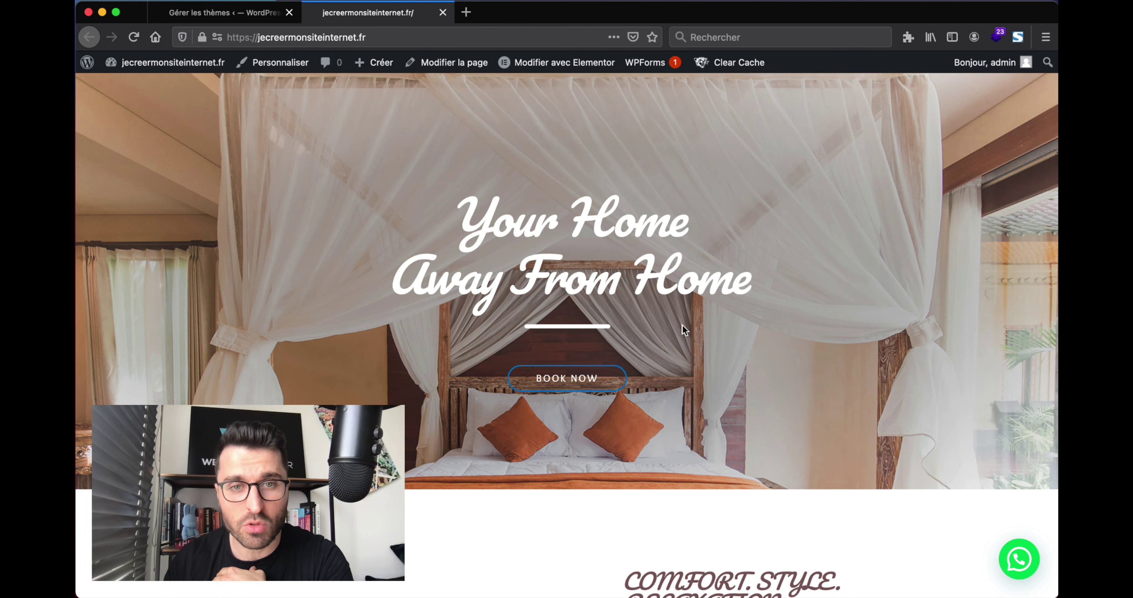
pyautogui.scroll(-8, 683, 327)
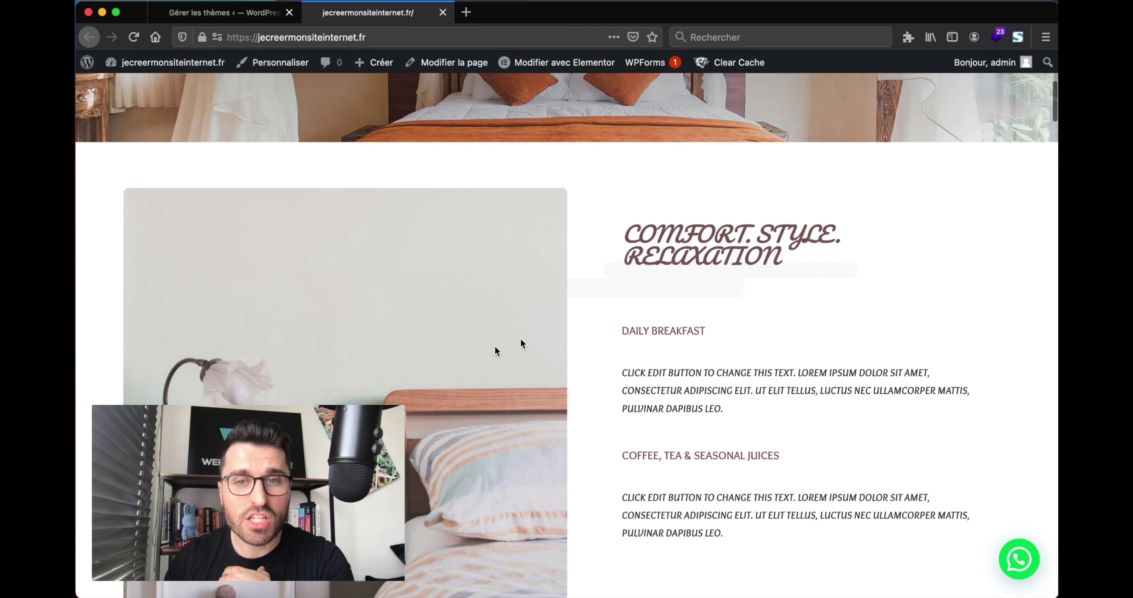
pyautogui.scroll(-20, 615, 291)
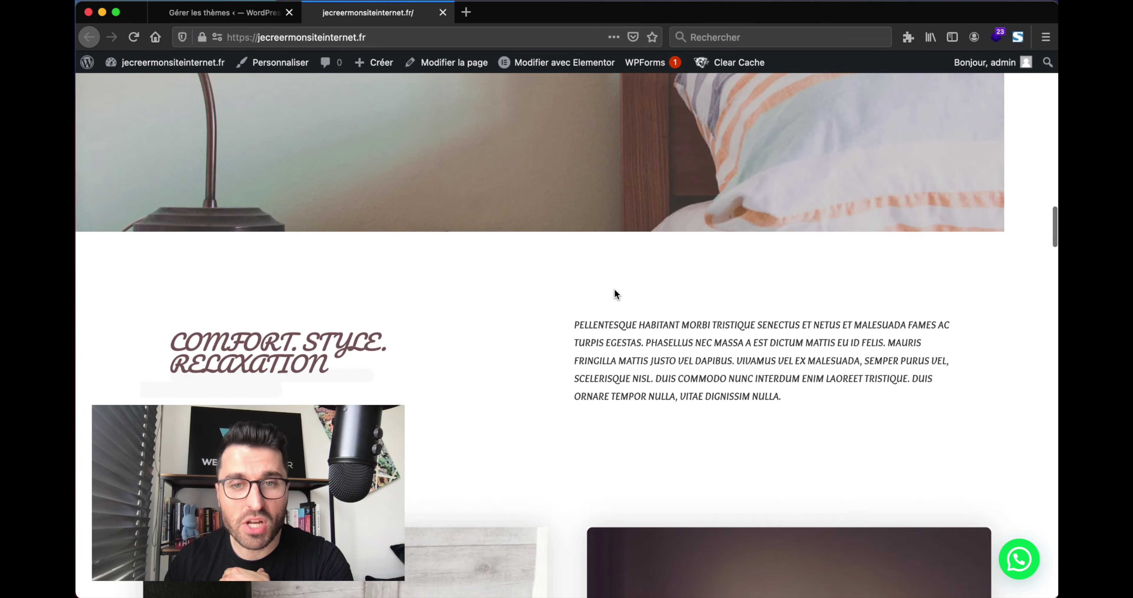
pyautogui.scroll(-7, 615, 292)
pyautogui.scroll(15, 615, 292)
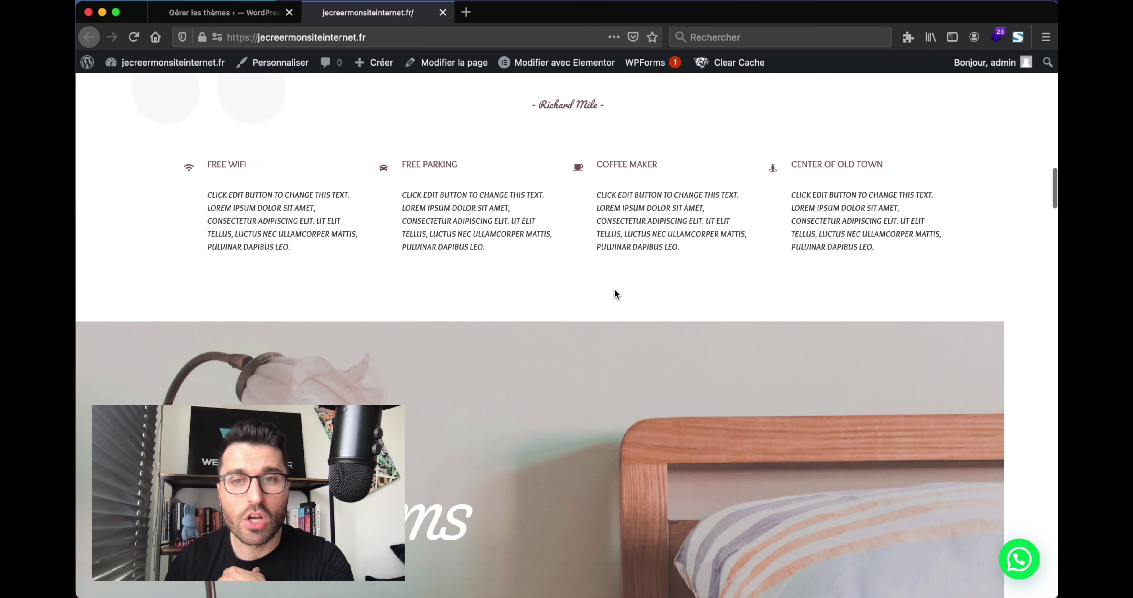
pyautogui.scroll(20, 614, 292)
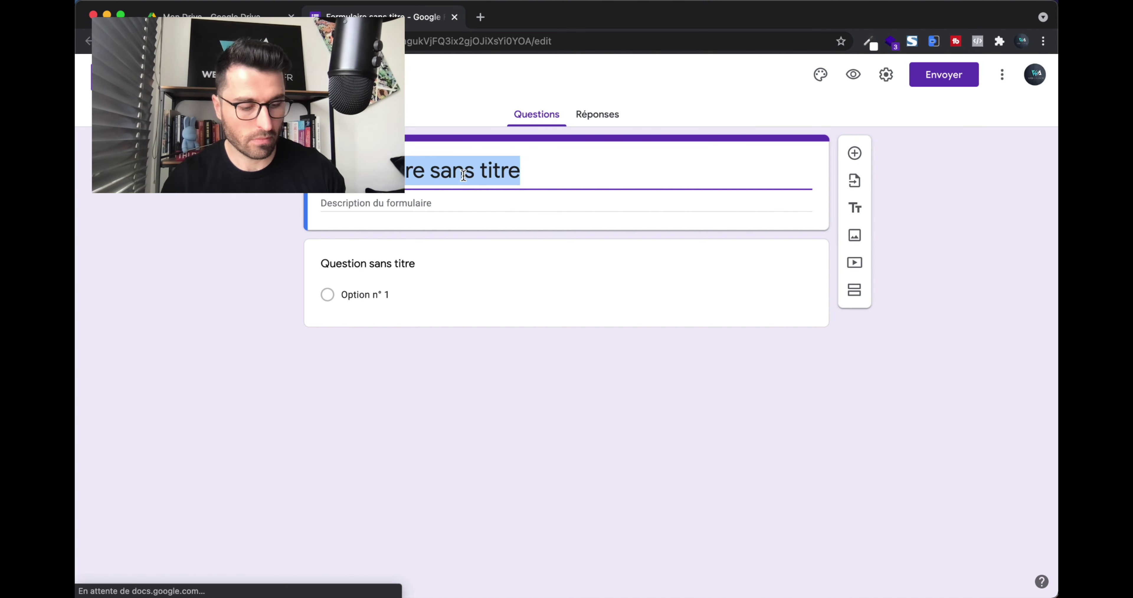
pyautogui.write('Formulaire retour client Bed & Breakfast')
pyautogui.click(392, 277)
pyautogui.write('Avez-vous aimez votre sejour dans le bed & breakfast ?')
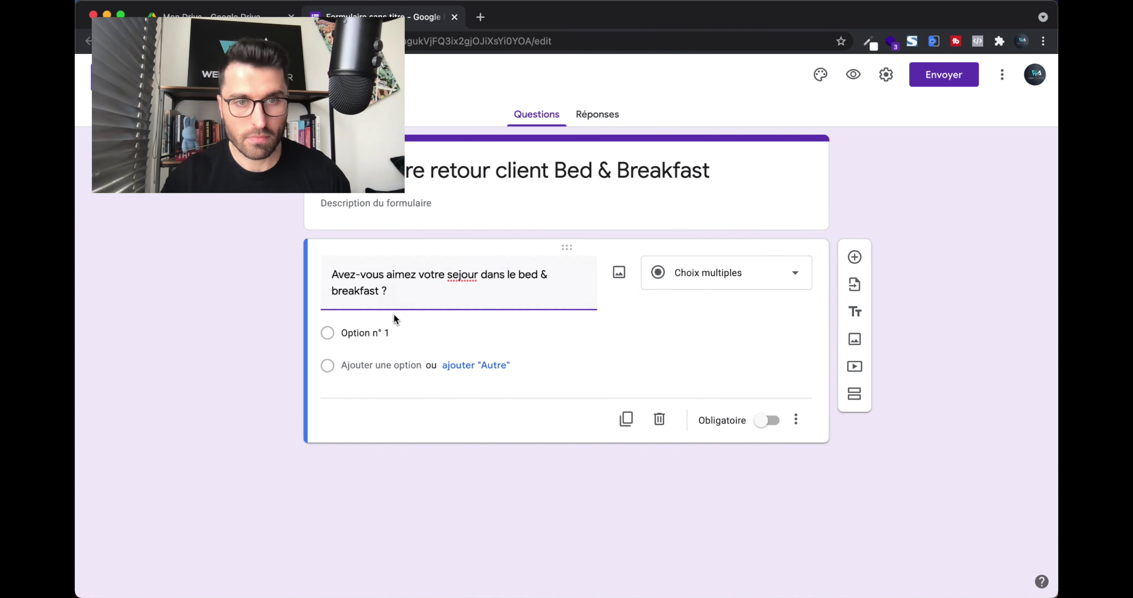
# Give the first question the answer choices Oui and Autre.
pyautogui.click(394, 332)
pyautogui.write('Oui')
pyautogui.click(396, 368)
pyautogui.click(477, 397)
# Add the question 'La note ?' with star emoji rating choices copied from a web search.
pyautogui.click(855, 256)
pyautogui.write('Aim')
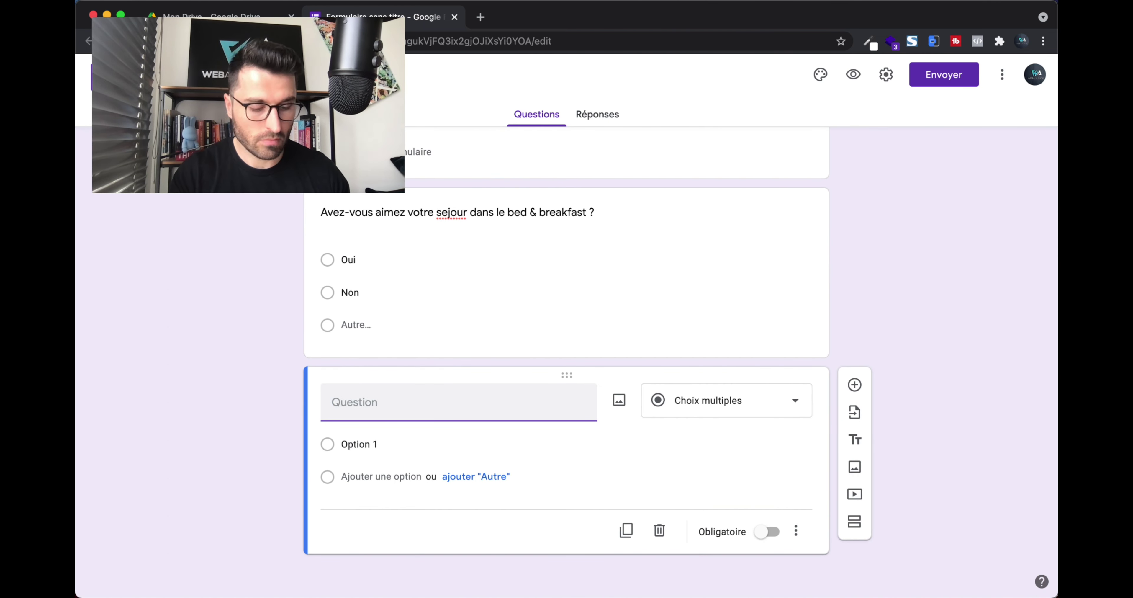
pyautogui.write('La note ?')
pyautogui.press('super+t')
pyautogui.write('emoji etiole')
pyautogui.press('Return')
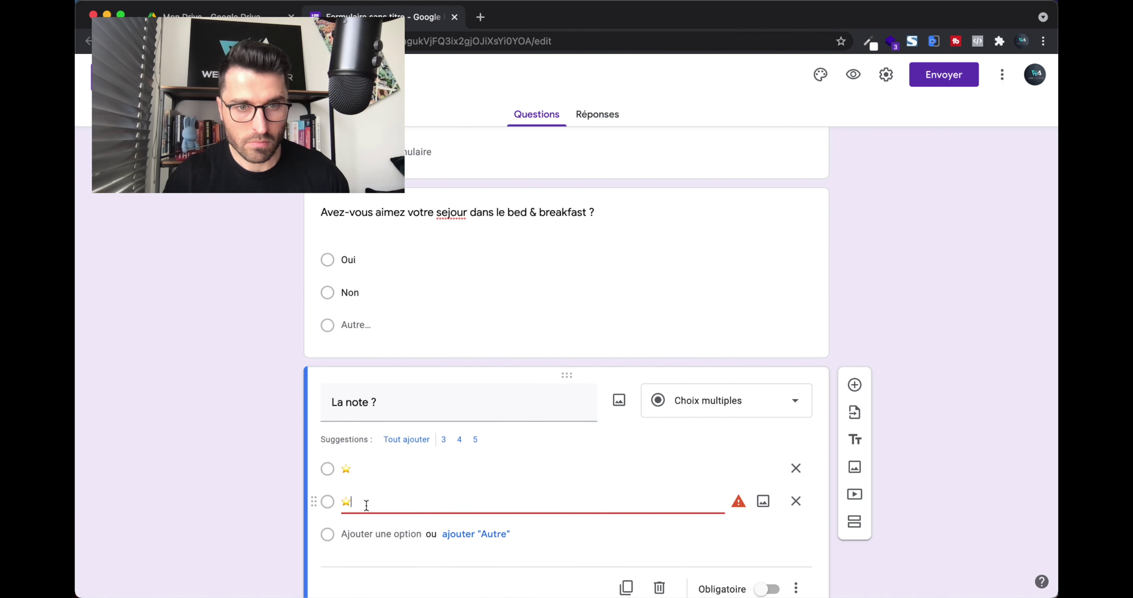
pyautogui.press('Return')
pyautogui.write('⭐⭐⭐⭐')
pyautogui.click(367, 587)
pyautogui.write('⭐⭐⭐⭐⭐')
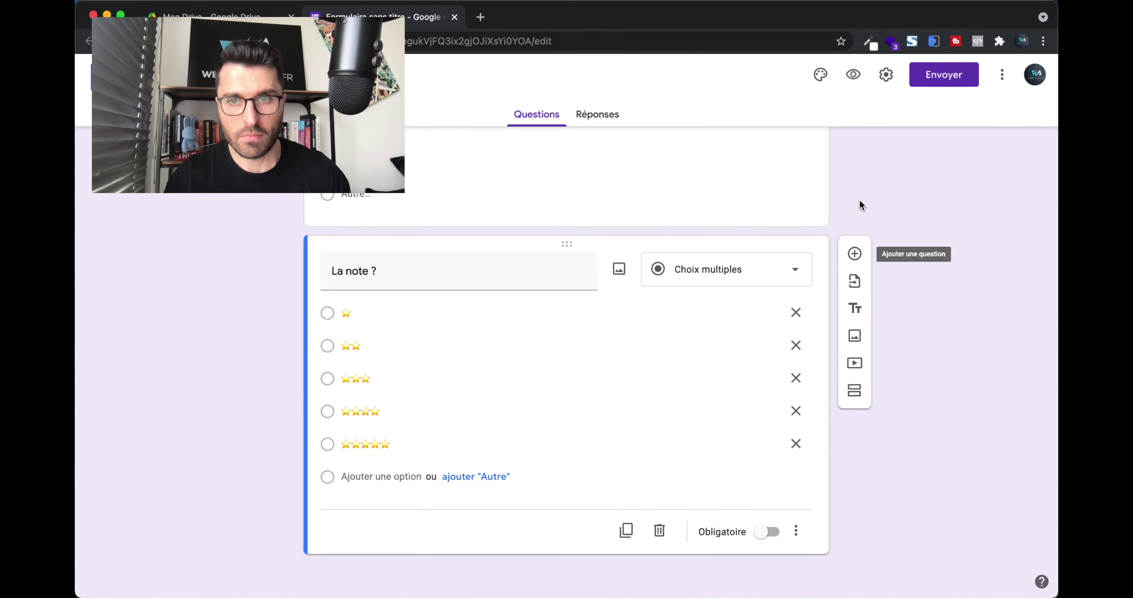
# Add 'Aimeriez-vous recommander notre Bed & Breakfast ?' with choices Oui and Oui 100 %.
pyautogui.click(855, 254)
pyautogui.write('Aimeriez-vous recommander notre Bed & Break')
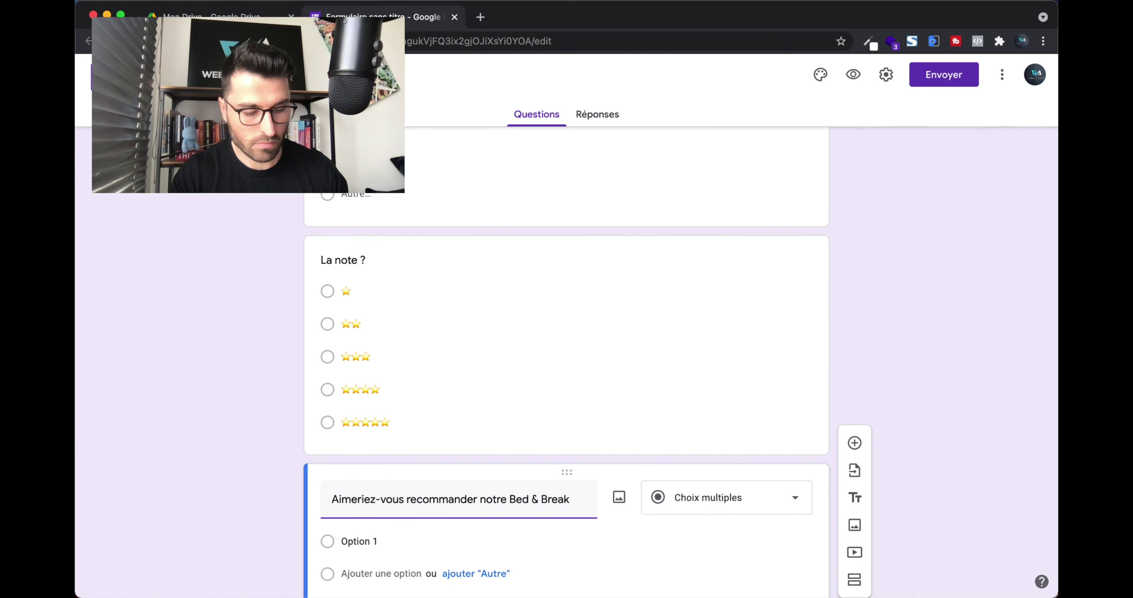
pyautogui.write('fast ?')
pyautogui.click(359, 541)
pyautogui.write('Oui')
pyautogui.press('Return')
pyautogui.write('Oui 100 %')
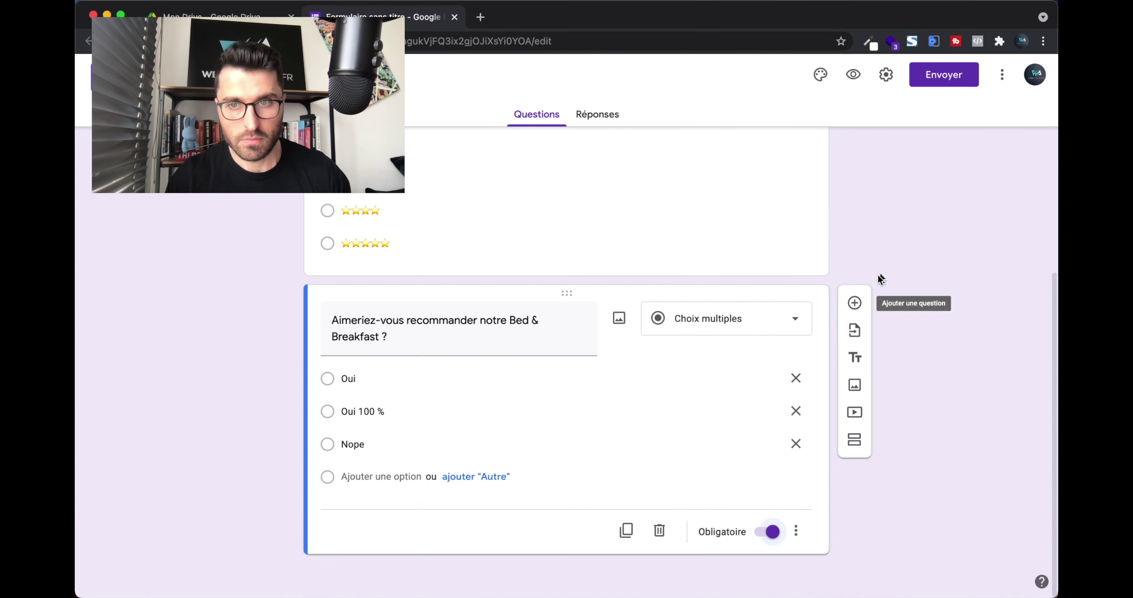
# Add the breakfast question with choices Une tuerie, Bof, Vraiment bon, Moyen, Je fais mieux chez moi lol.
pyautogui.click(854, 304)
pyautogui.write('Que pensez-vous de notre')
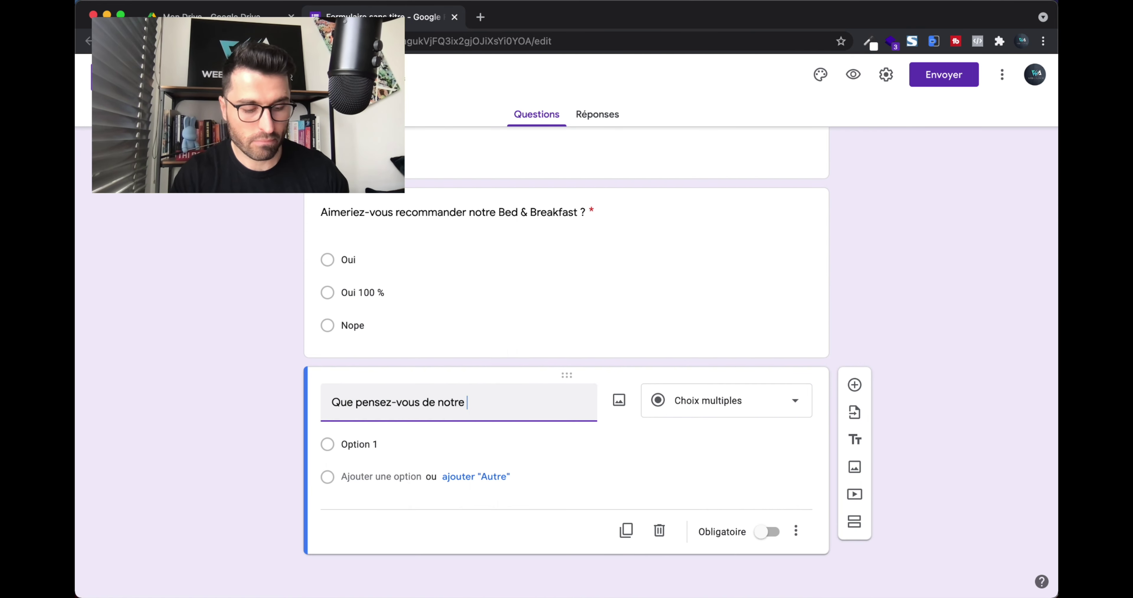
pyautogui.write(' pétit déj ?Une tuerie')
pyautogui.press('Return')
pyautogui.write('Bof')
pyautogui.press('Return')
pyautogui.write('Vraiment bon')
pyautogui.press('Return')
pyautogui.write('Moyen')
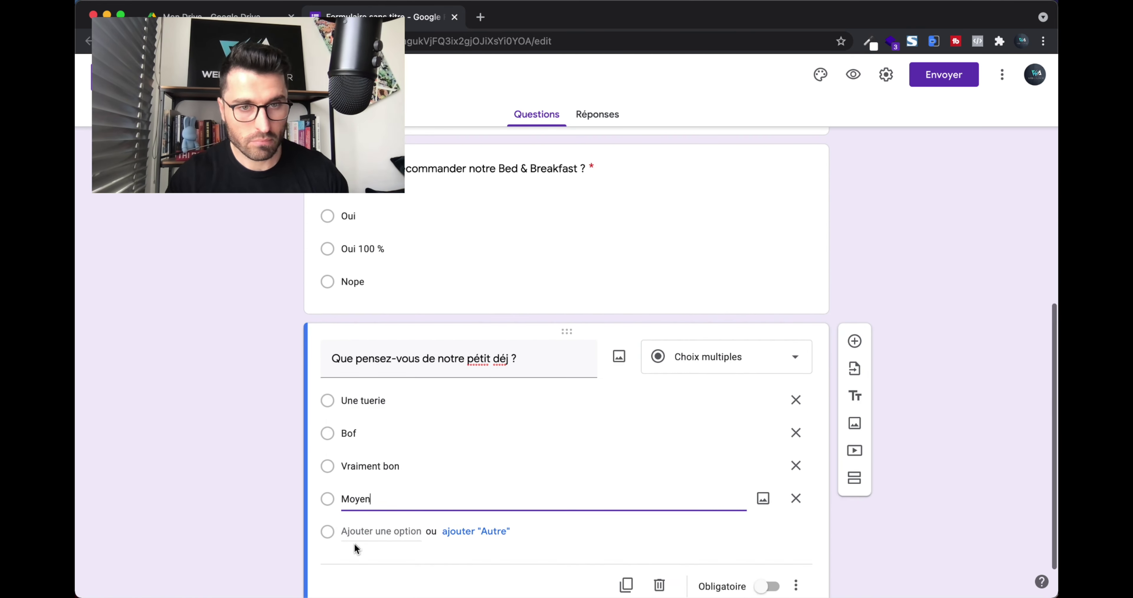
pyautogui.press('Return')
pyautogui.write('Je fais mieux chez moi lol')
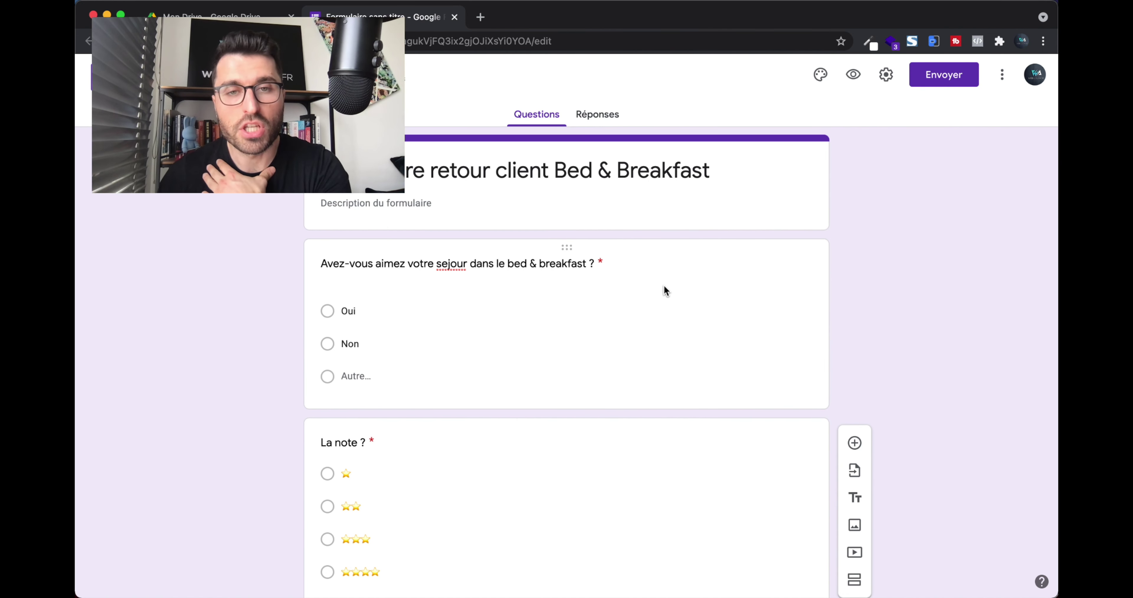
pyautogui.scroll(-2, 664, 286)
pyautogui.scroll(2, 665, 286)
pyautogui.scroll(-1, 665, 286)
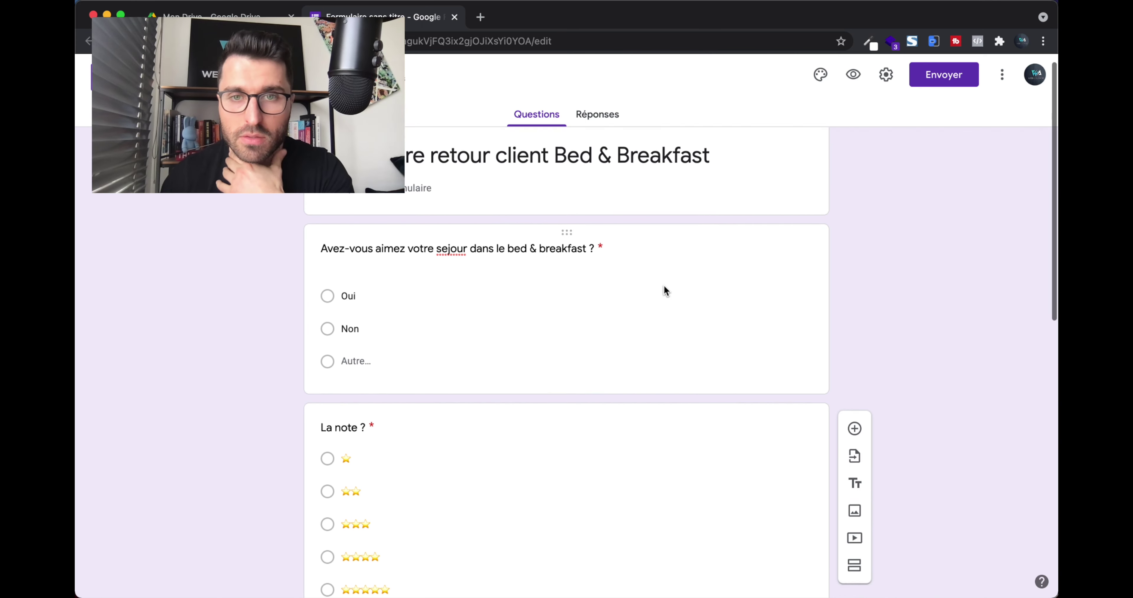
pyautogui.scroll(1, 665, 286)
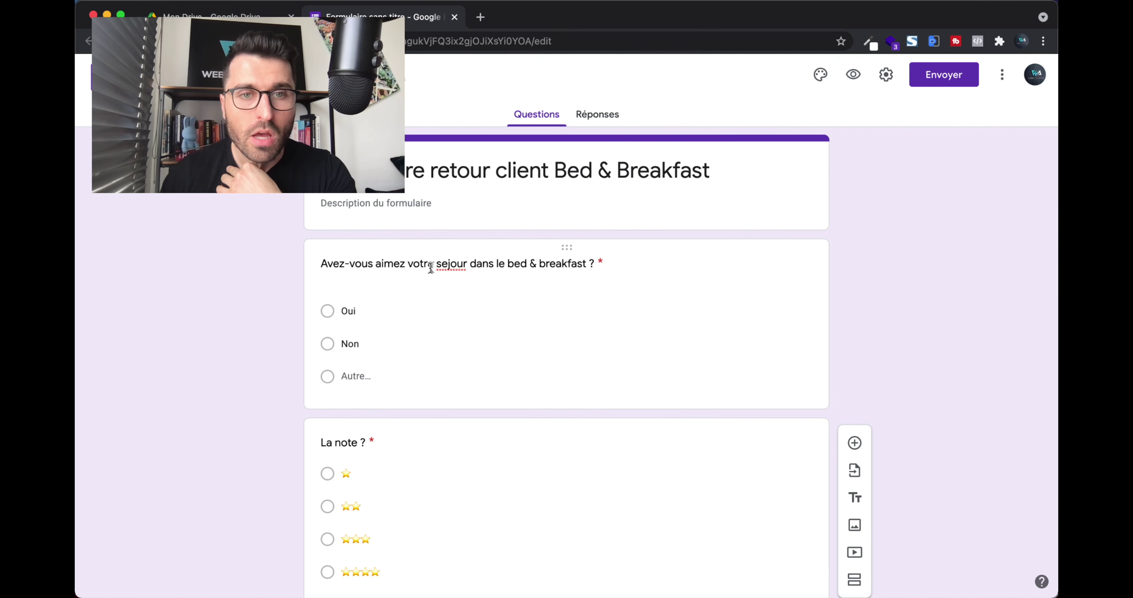
pyautogui.scroll(-5, 482, 267)
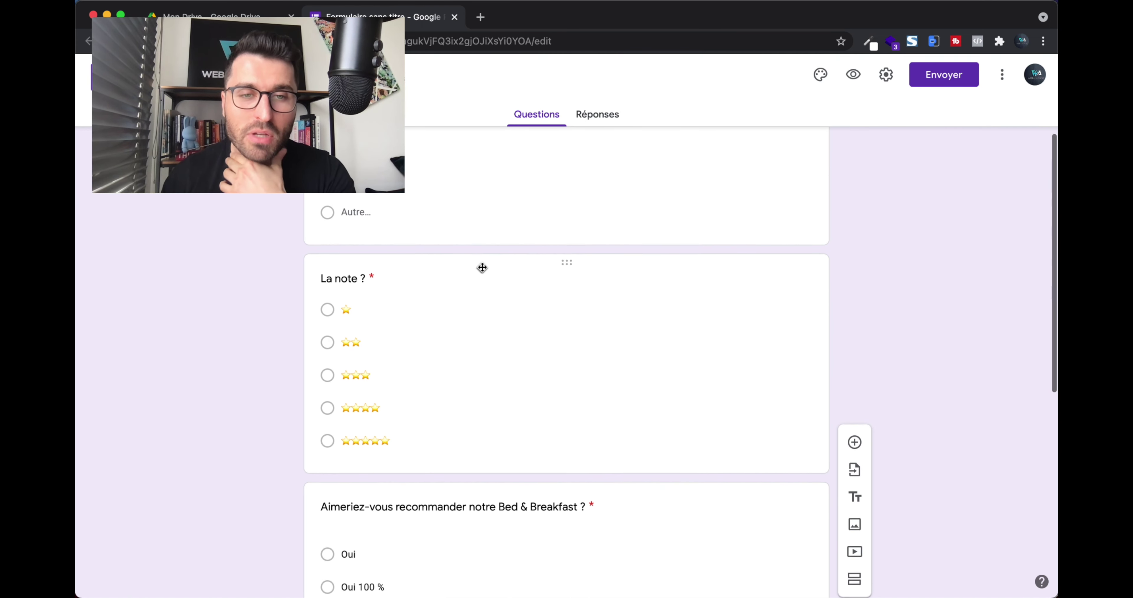
pyautogui.scroll(-7, 482, 266)
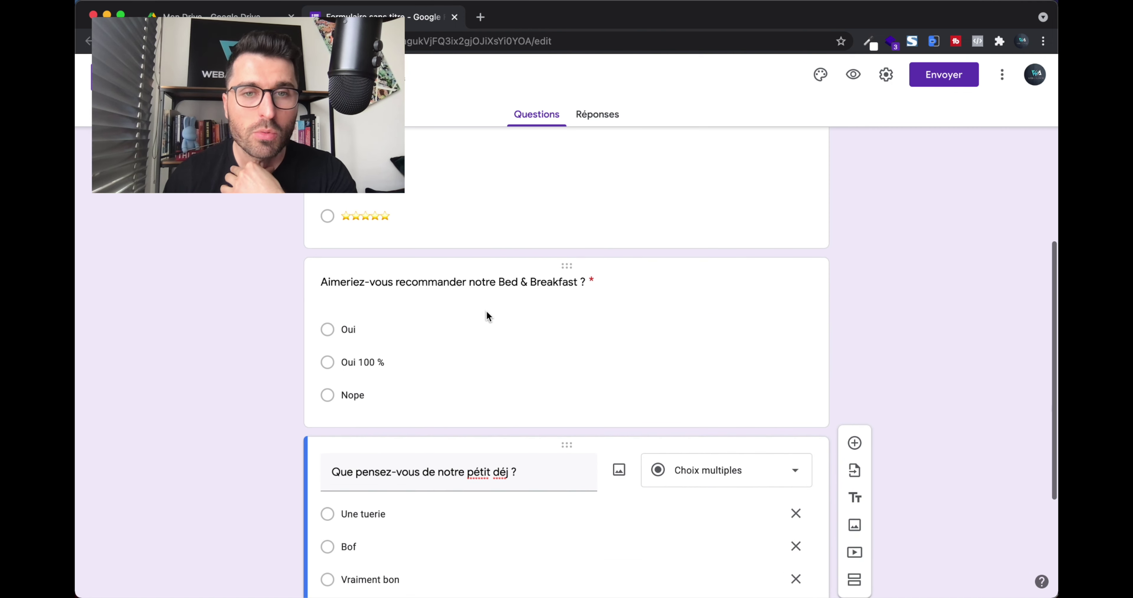
pyautogui.scroll(-6, 486, 310)
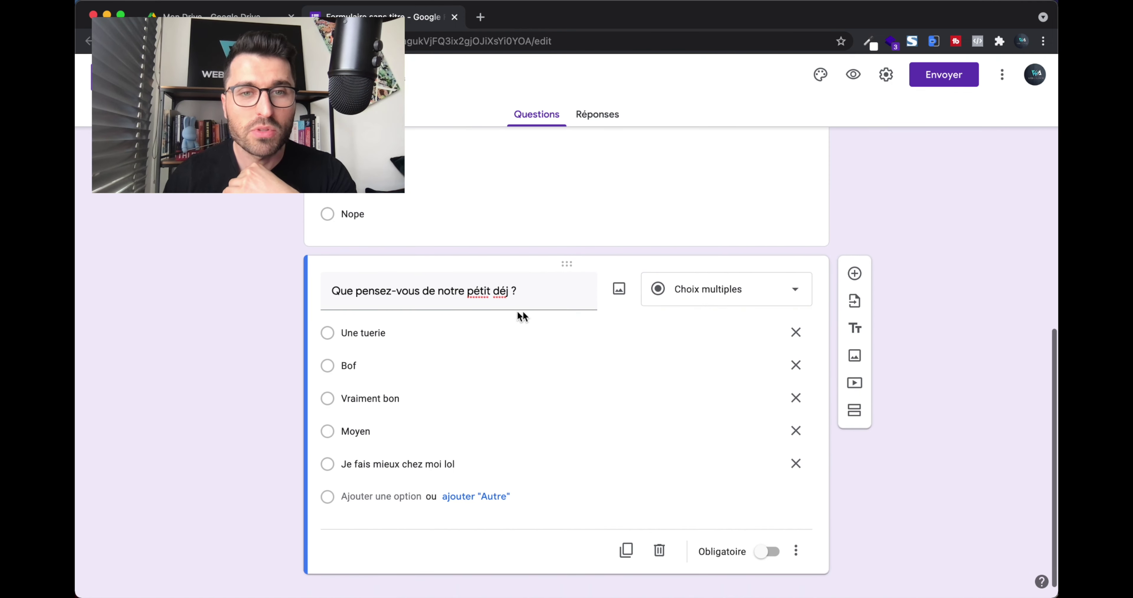
pyautogui.scroll(-1, 497, 310)
pyautogui.scroll(20, 524, 382)
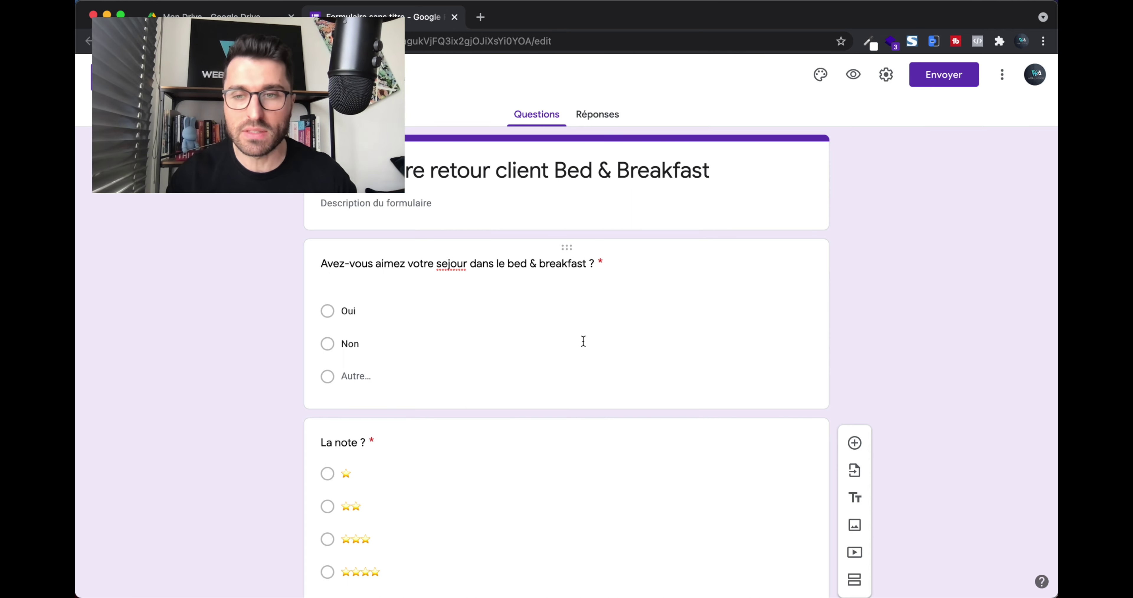
pyautogui.scroll(-2, 506, 323)
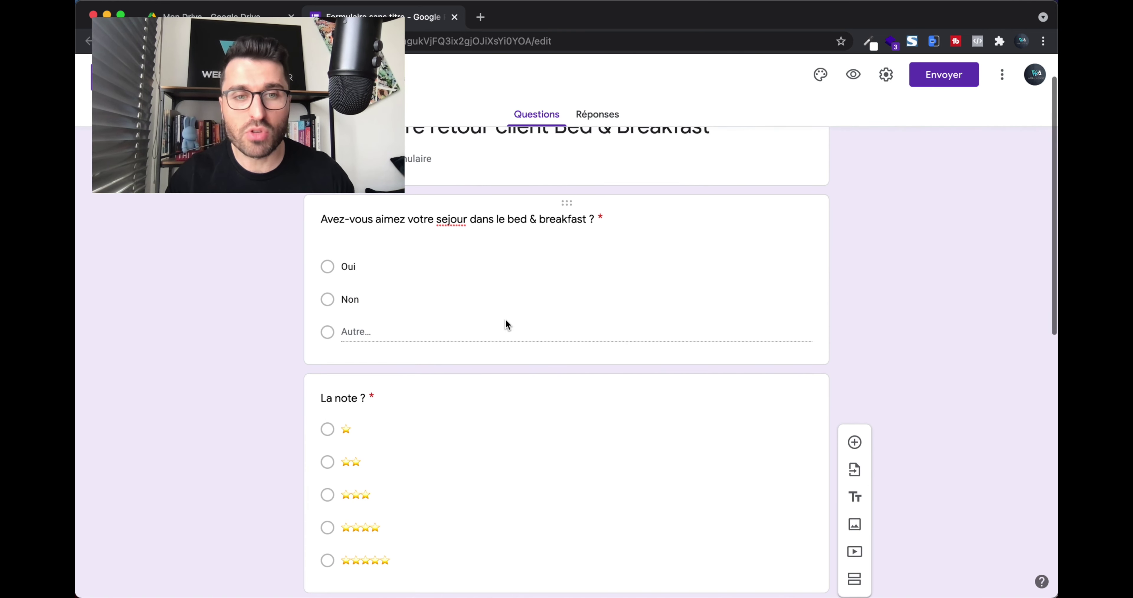
pyautogui.click(670, 175)
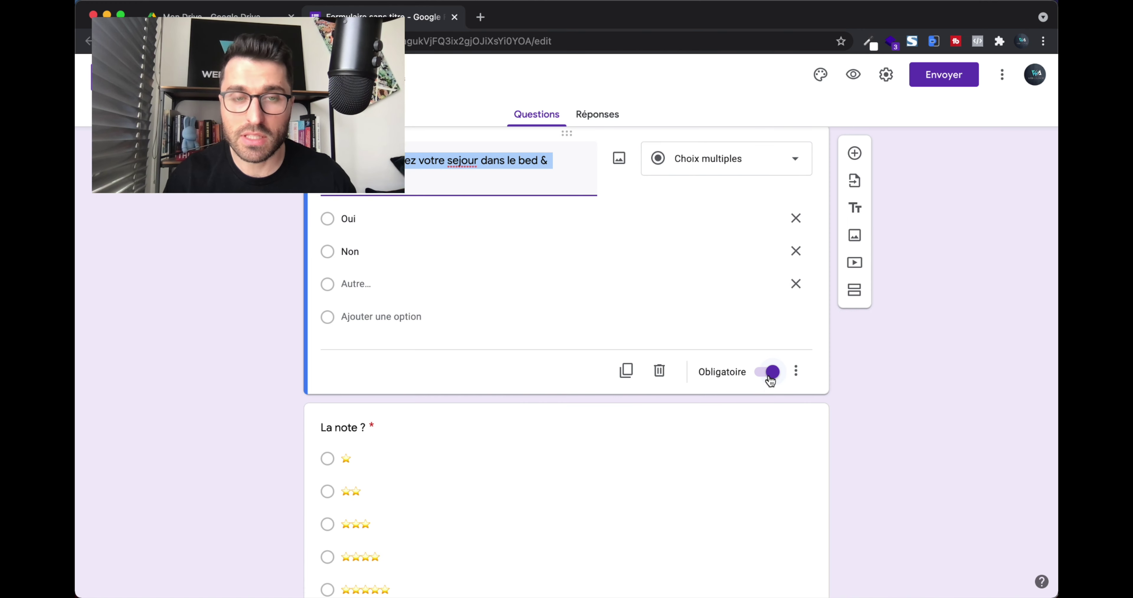
pyautogui.click(891, 370)
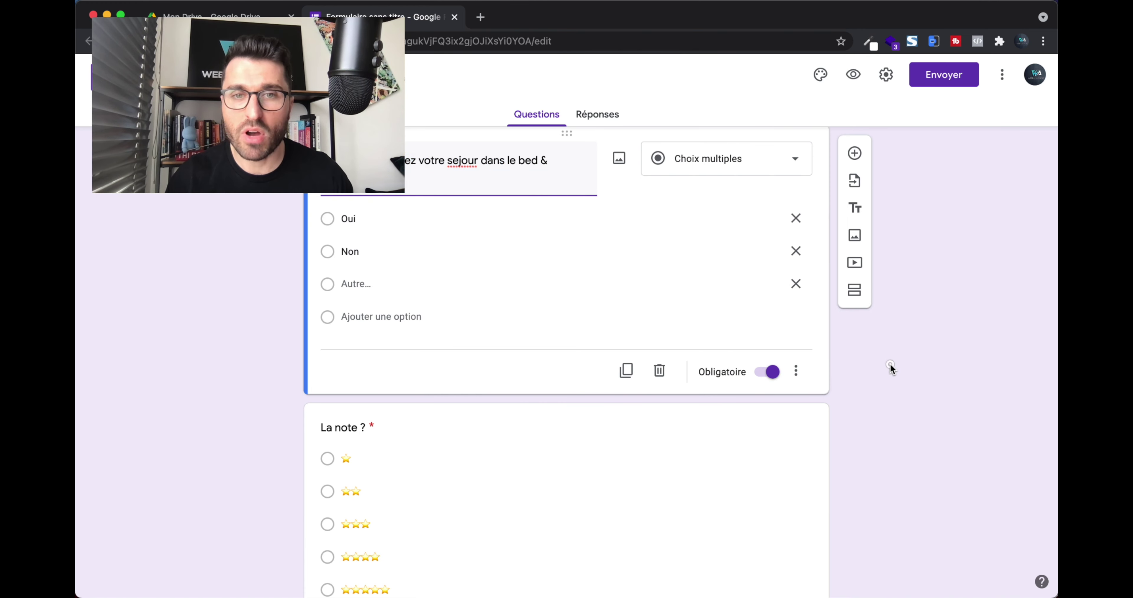
pyautogui.scroll(-9, 591, 428)
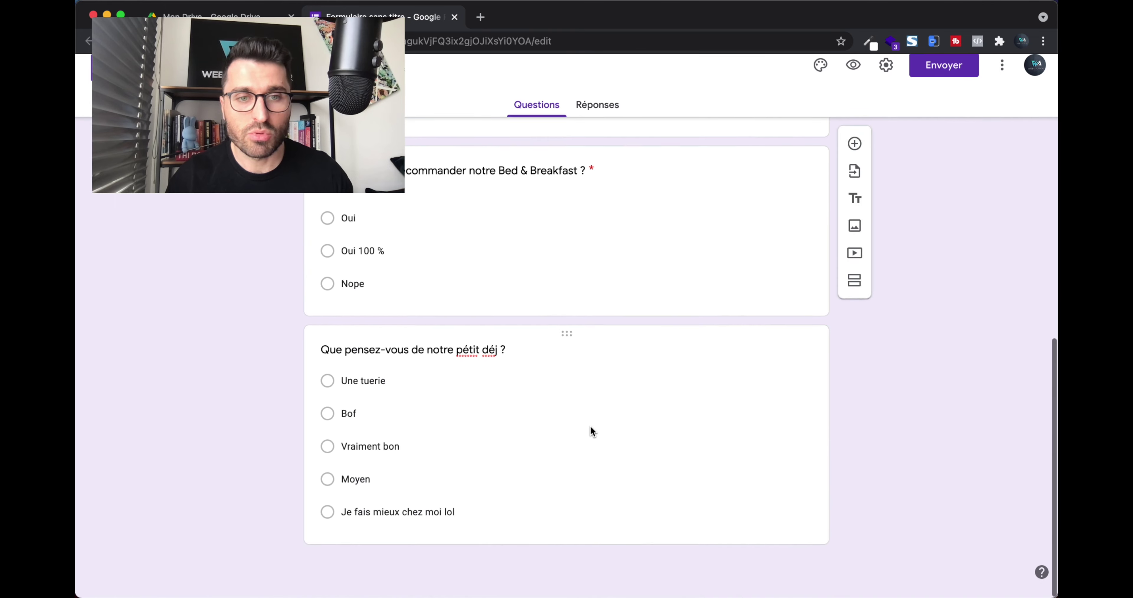
pyautogui.scroll(13, 592, 431)
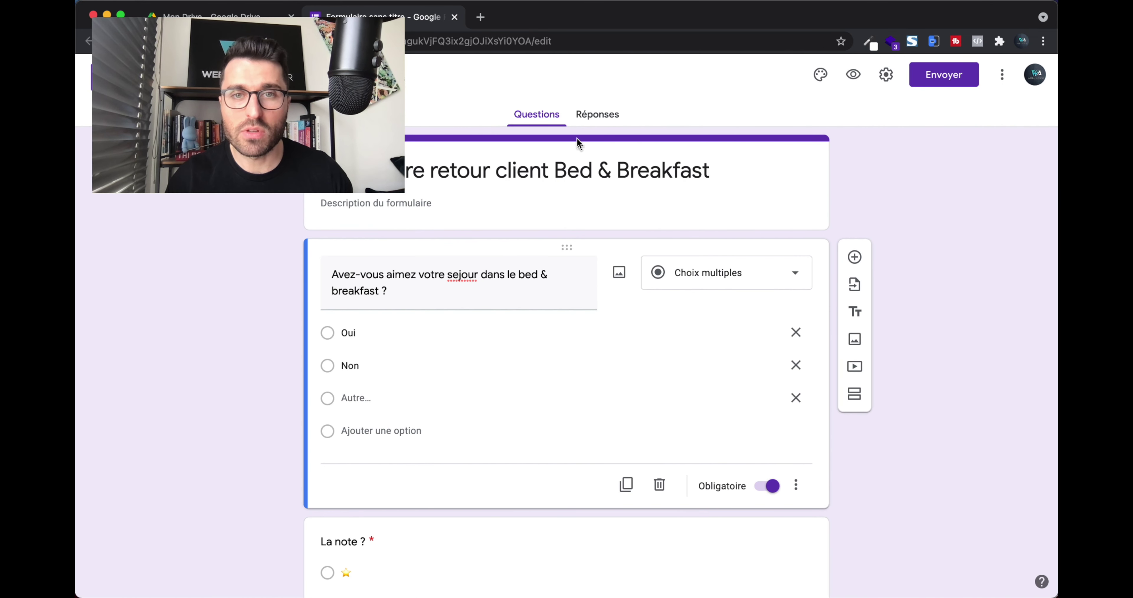
pyautogui.click(580, 117)
pyautogui.click(534, 119)
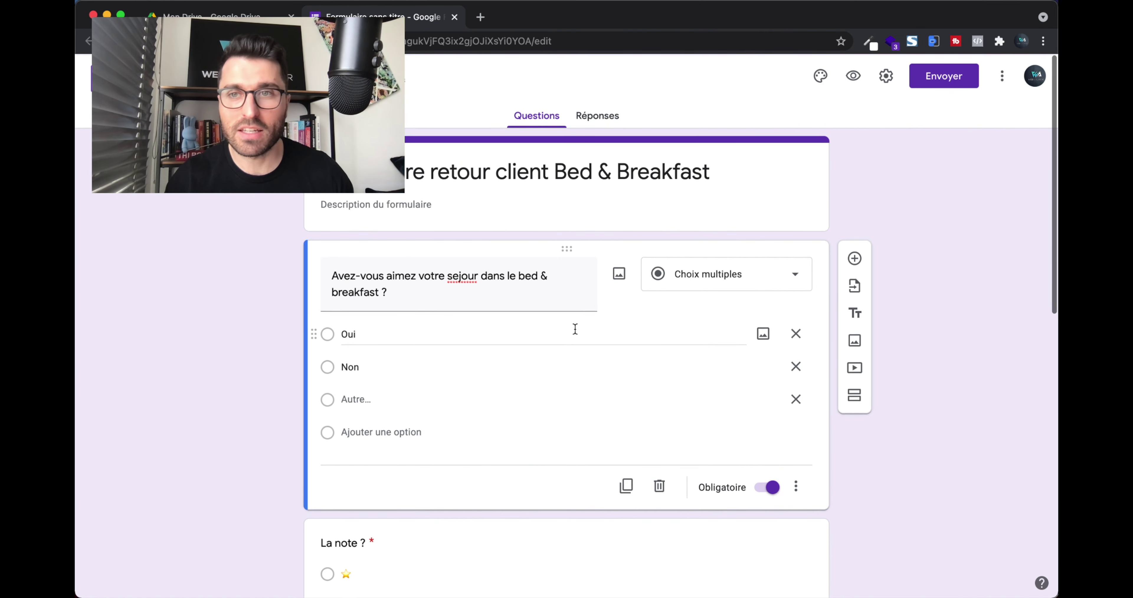
pyautogui.hotkey('ctrl', 'Up')
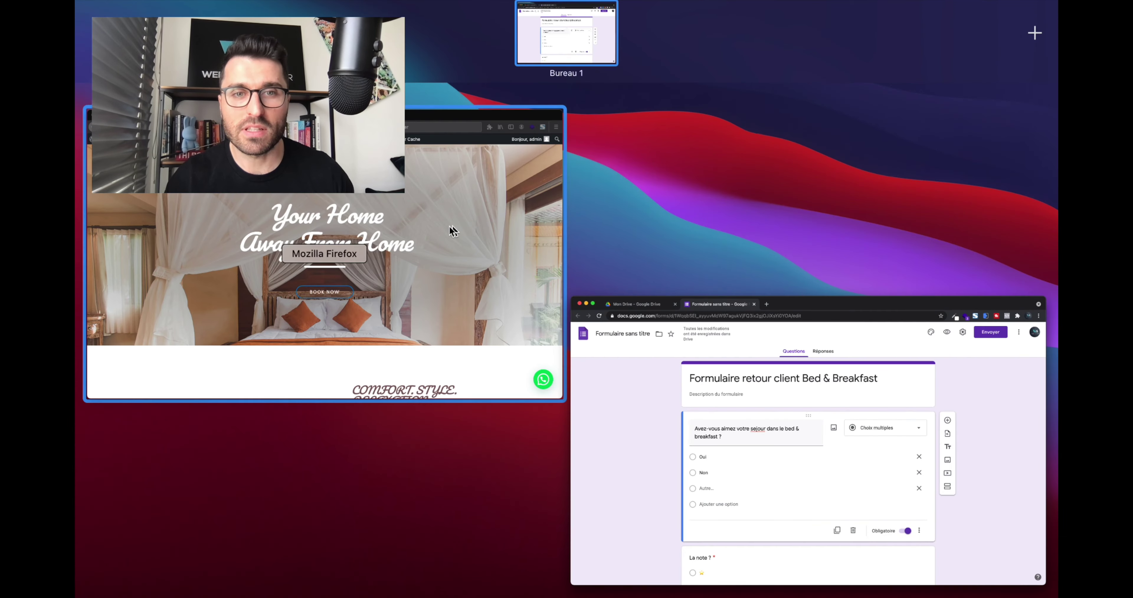
pyautogui.click(445, 227)
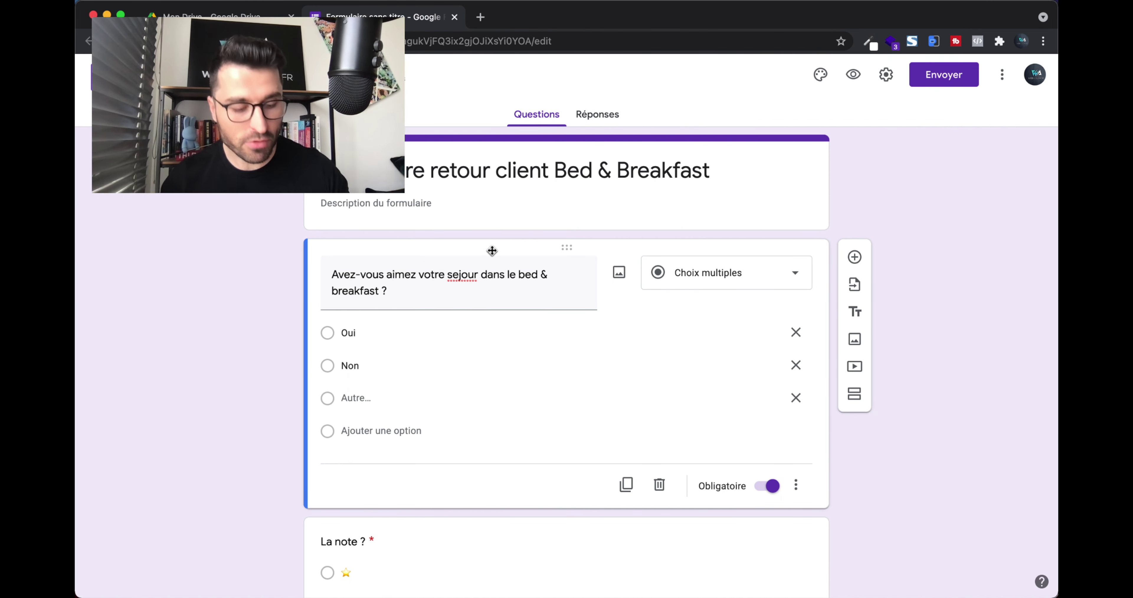
pyautogui.hotkey('ctrl', 'Up')
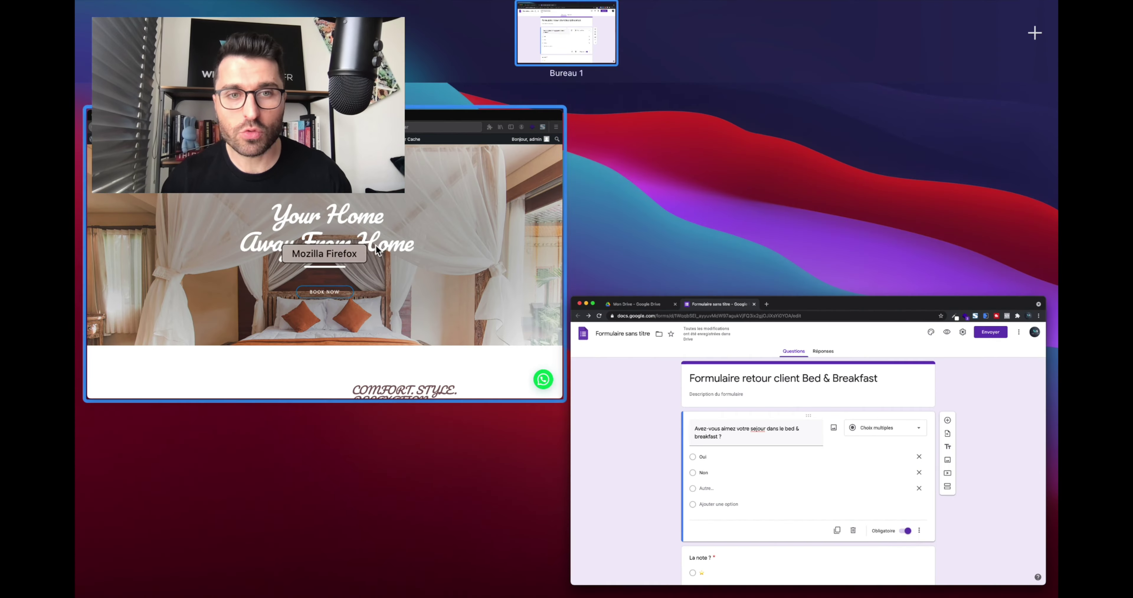
pyautogui.click(464, 347)
pyautogui.scroll(-15, 464, 347)
pyautogui.scroll(5, 463, 347)
pyautogui.scroll(10, 464, 342)
pyautogui.hotkey('ctrl', 'Up')
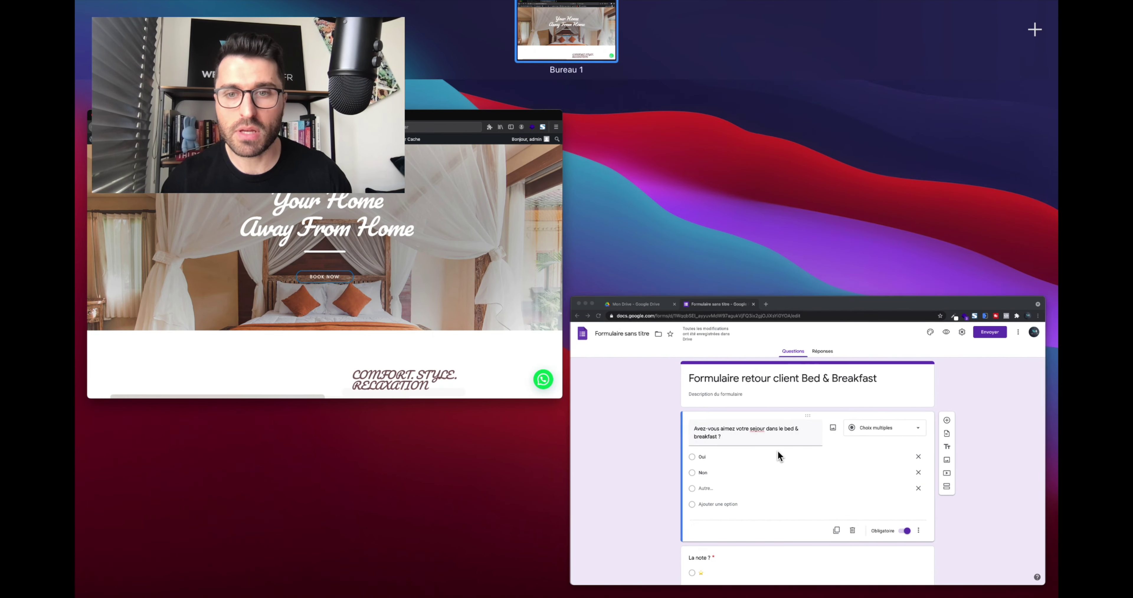
pyautogui.click(781, 452)
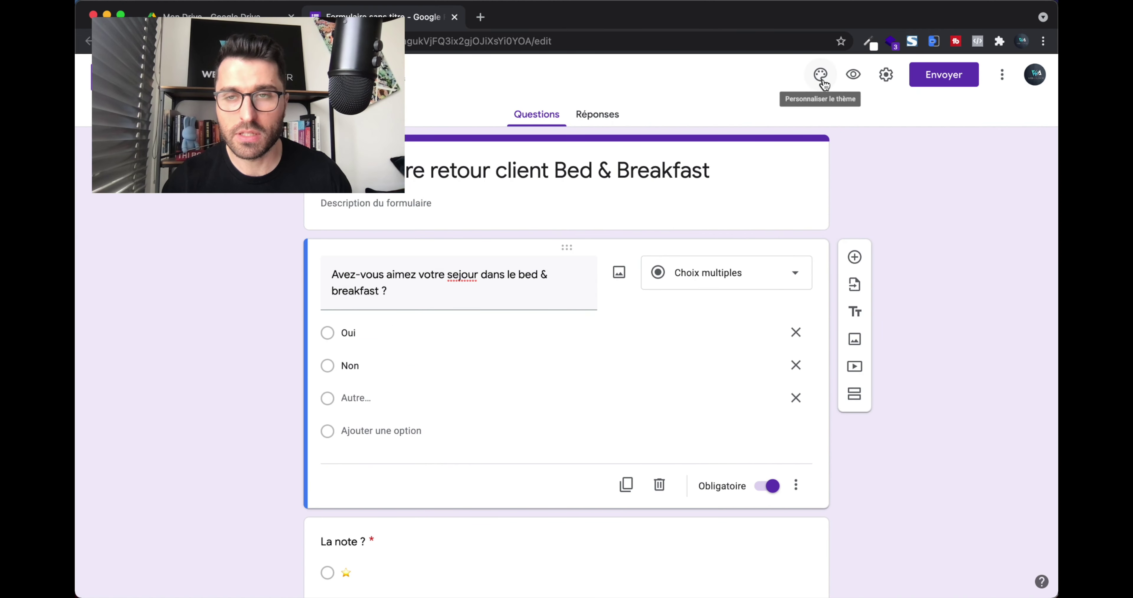
# Add a custom #ffffff white theme colour and bring up the header image choices.
pyautogui.click(824, 82)
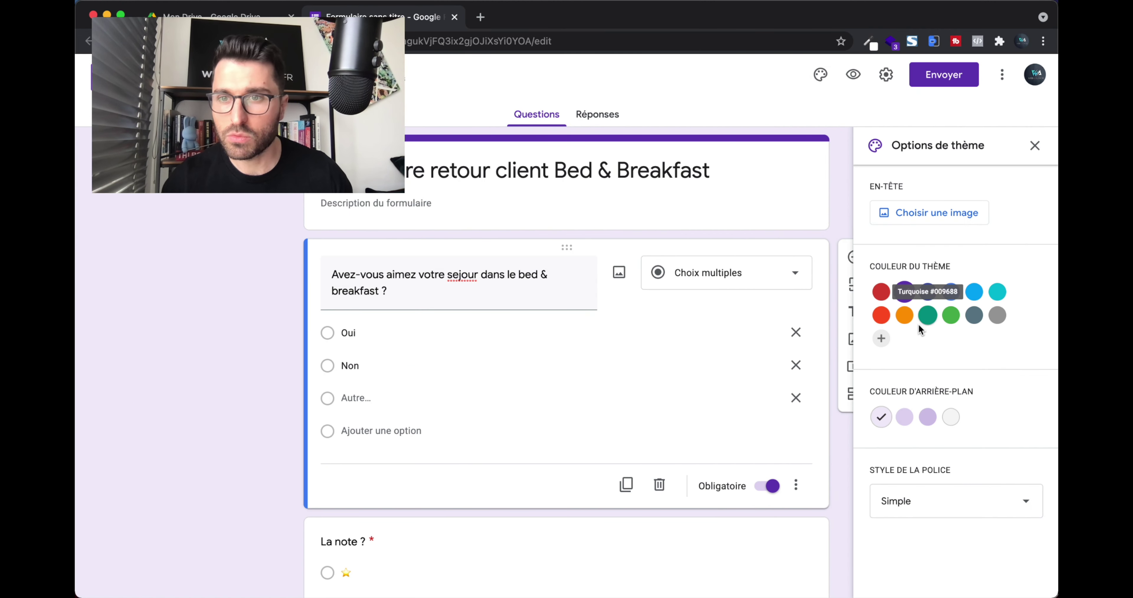
pyautogui.click(952, 419)
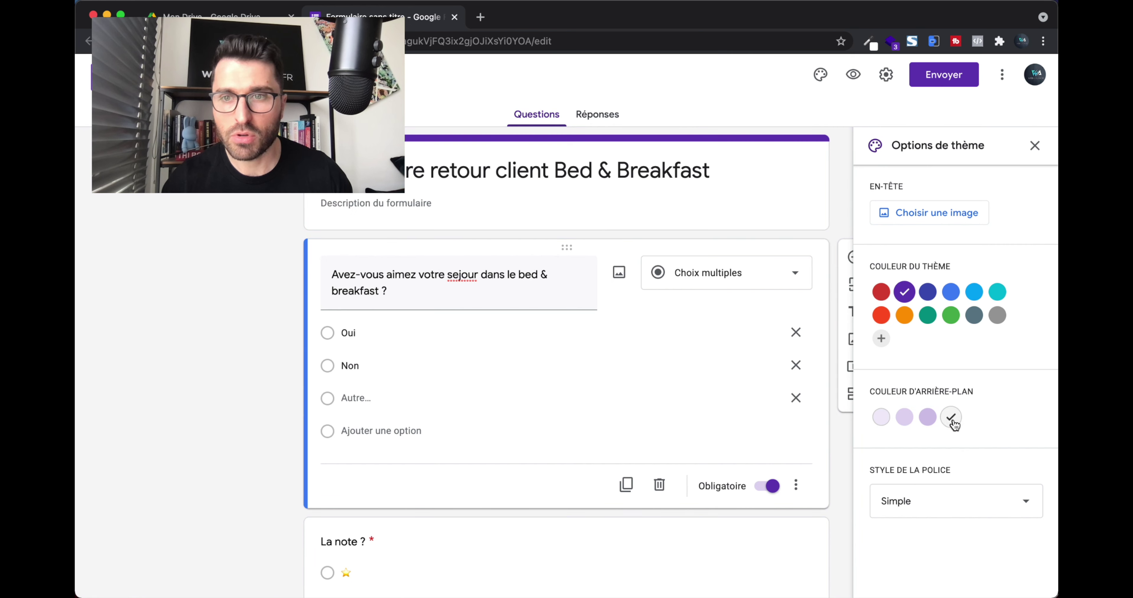
pyautogui.click(882, 339)
pyautogui.moveTo(901, 337); pyautogui.dragTo(873, 285)
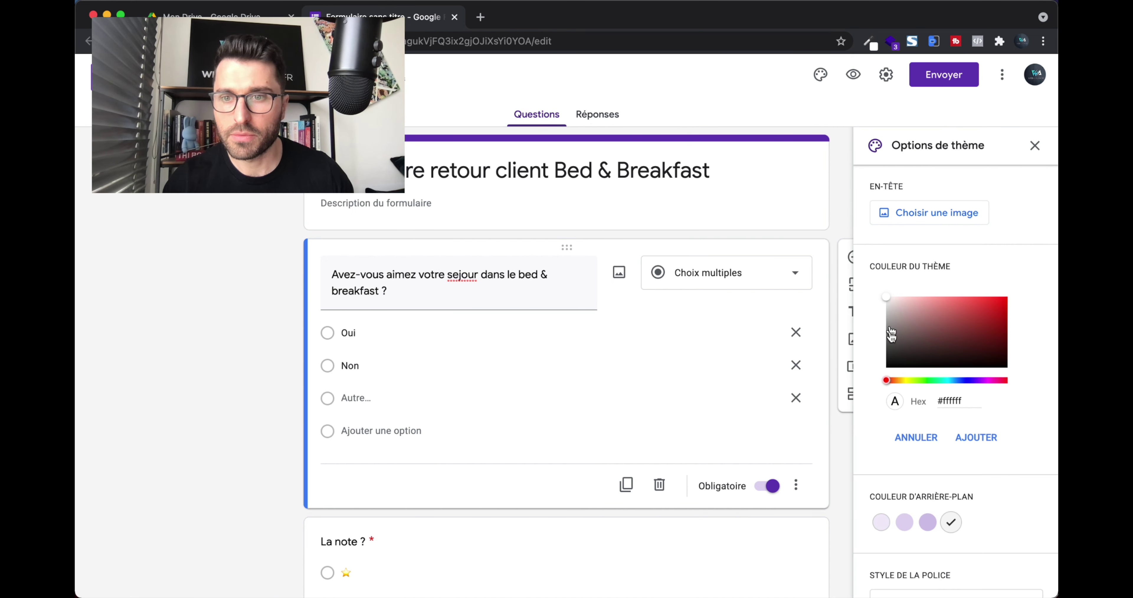
pyautogui.click(978, 438)
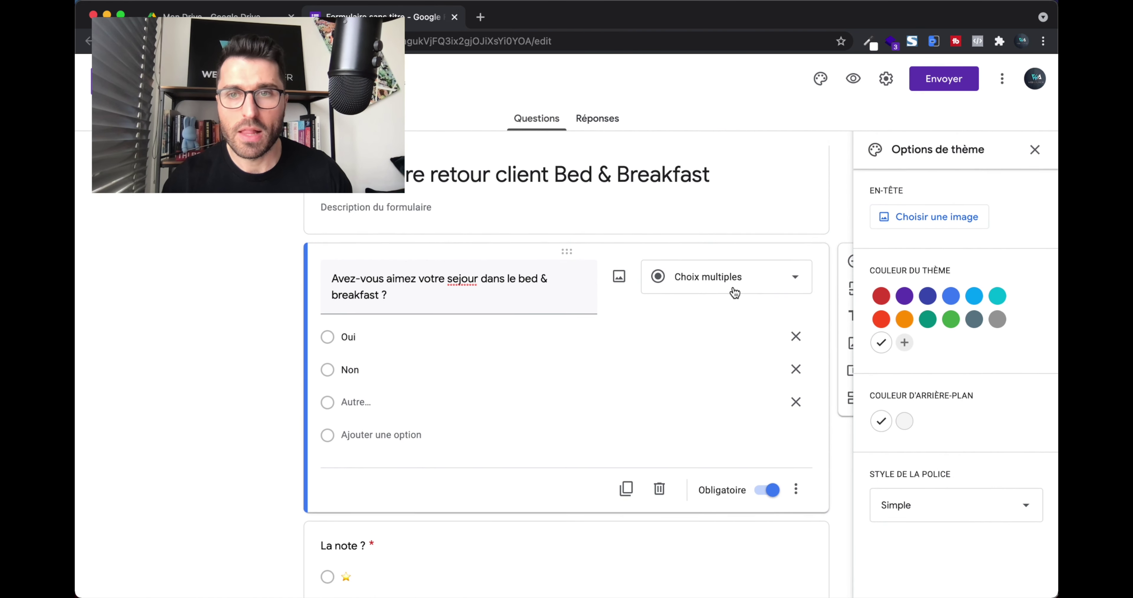
pyautogui.click(934, 211)
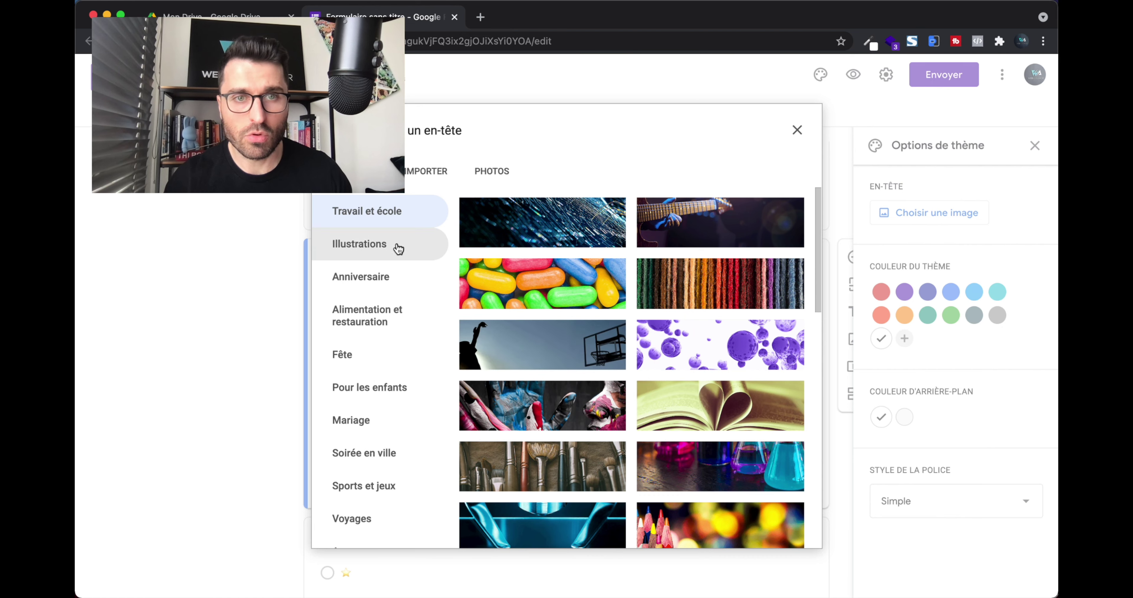
# Look through the upload and account photo sources, then go back to the built-in header themes.
pyautogui.scroll(-2, 398, 256)
pyautogui.scroll(-1, 396, 254)
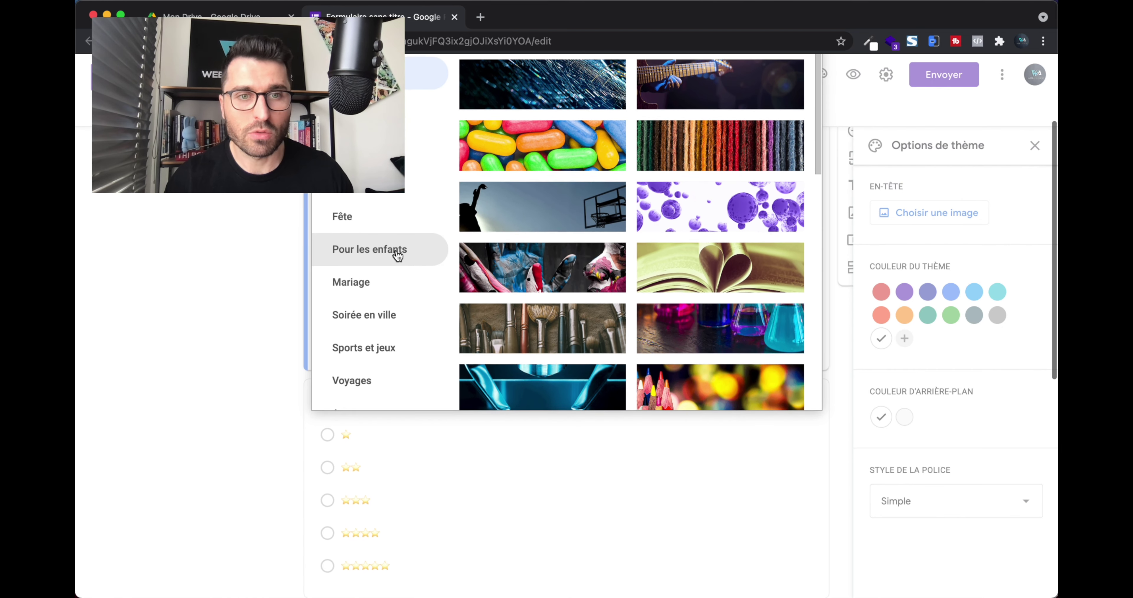
pyautogui.scroll(3, 397, 264)
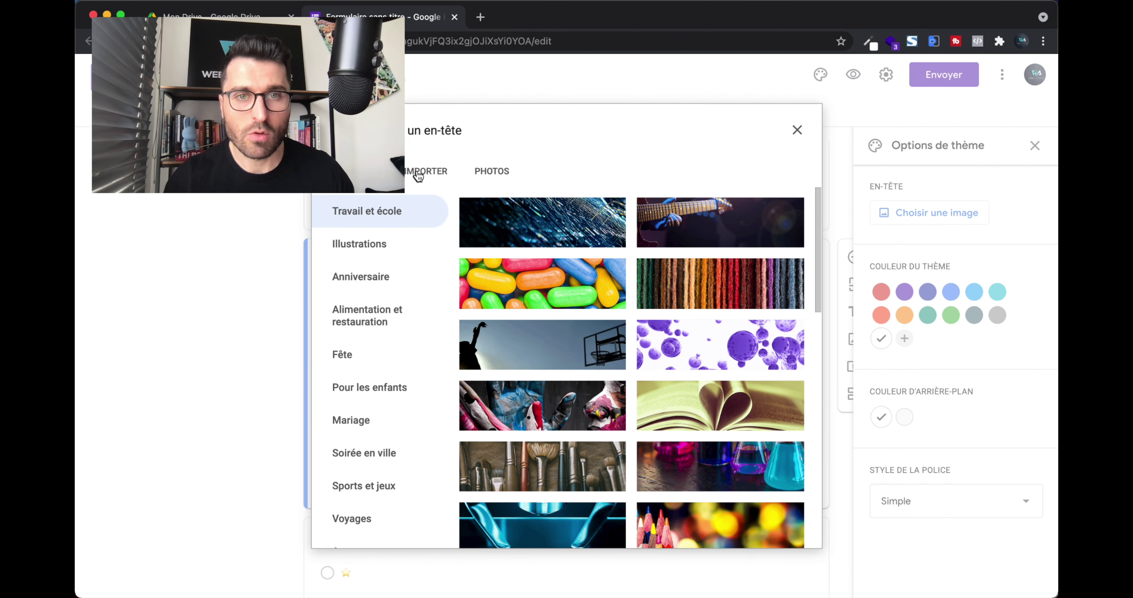
pyautogui.click(418, 175)
pyautogui.click(493, 172)
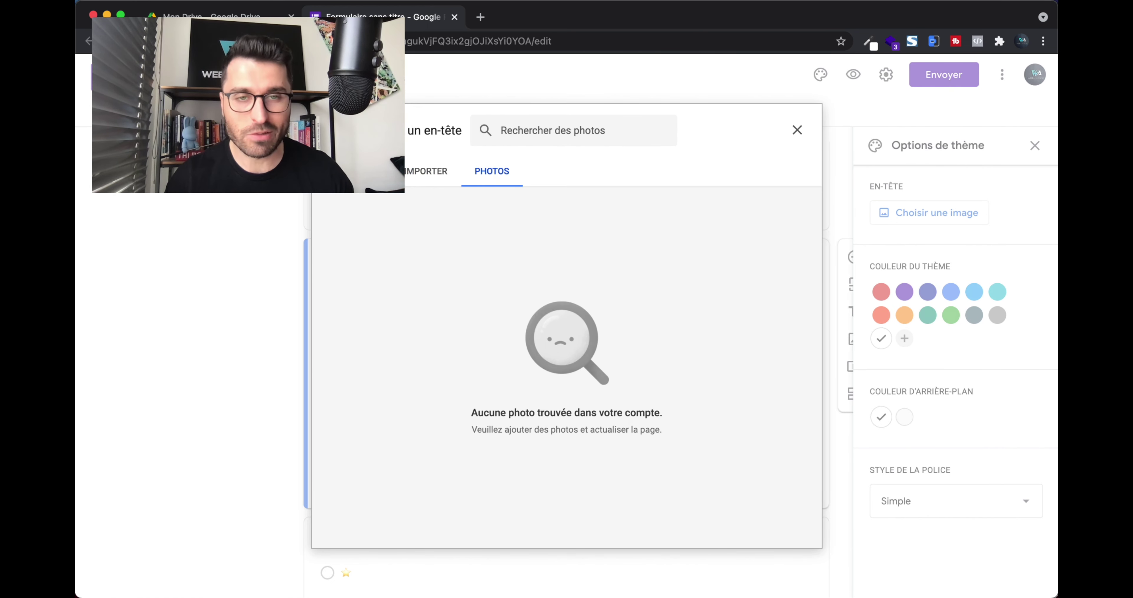
pyautogui.click(357, 171)
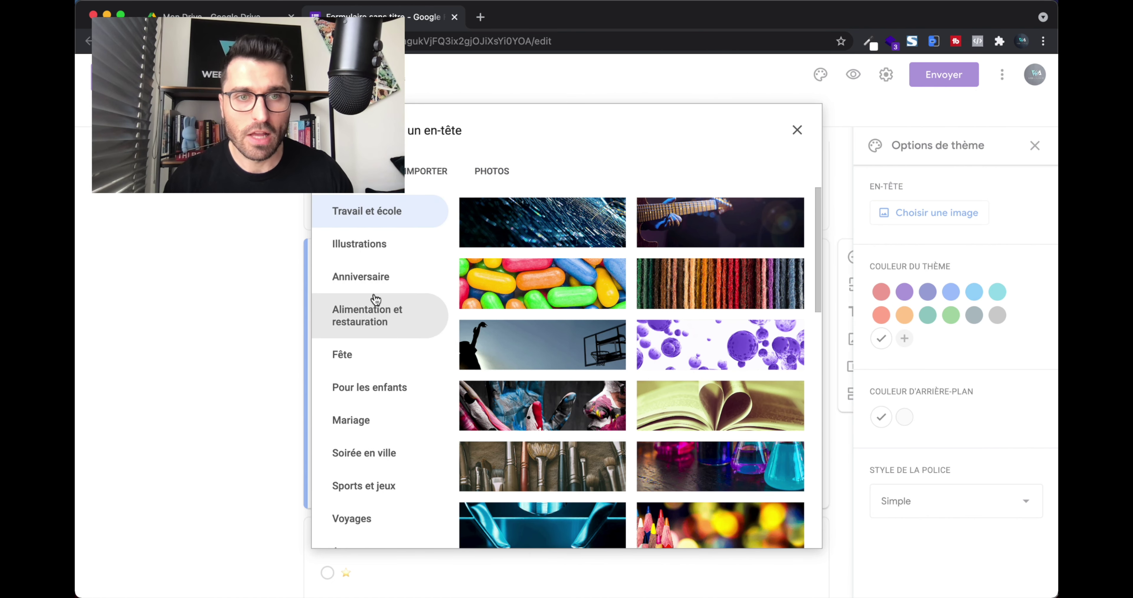
pyautogui.scroll(-2, 376, 292)
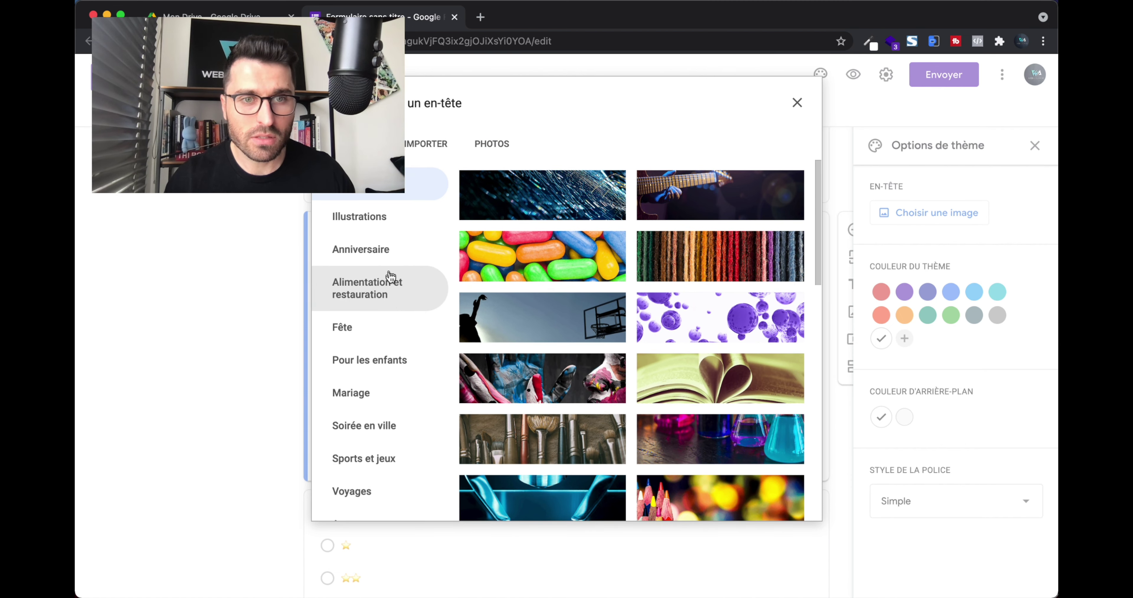
# Insert the coffee cups and coffee press illustration from Alimentation et restauration as the header.
pyautogui.click(390, 287)
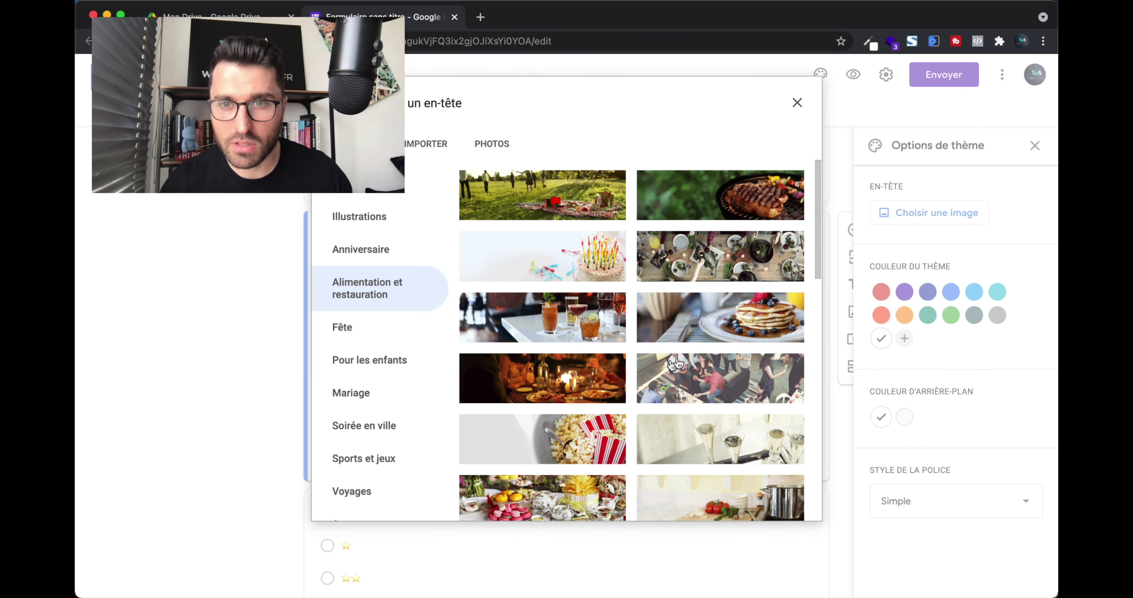
pyautogui.scroll(-5, 605, 395)
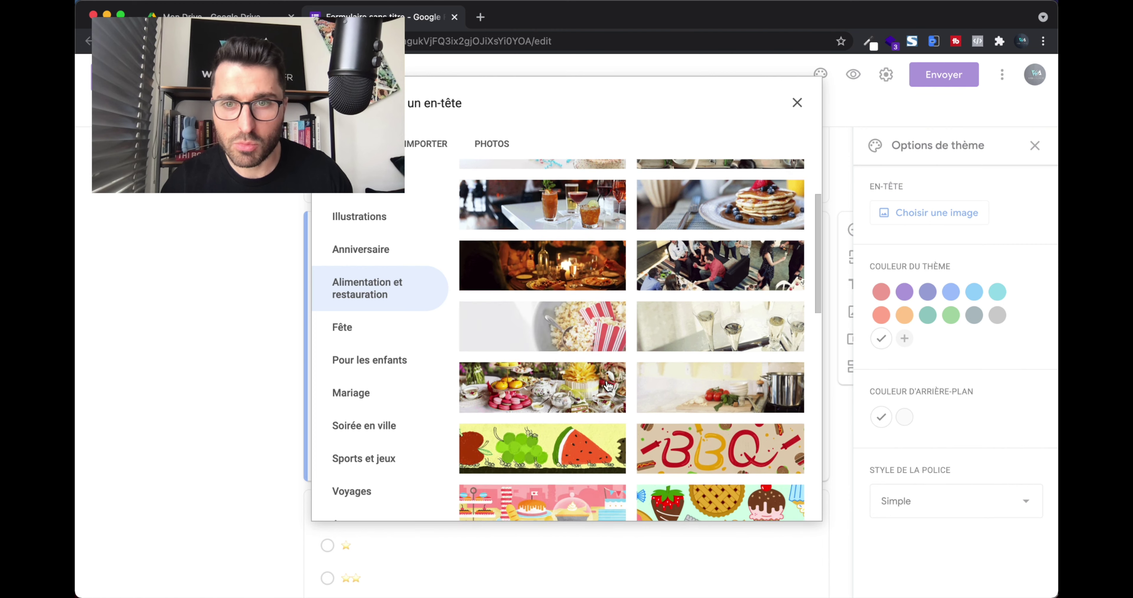
pyautogui.scroll(-12, 608, 386)
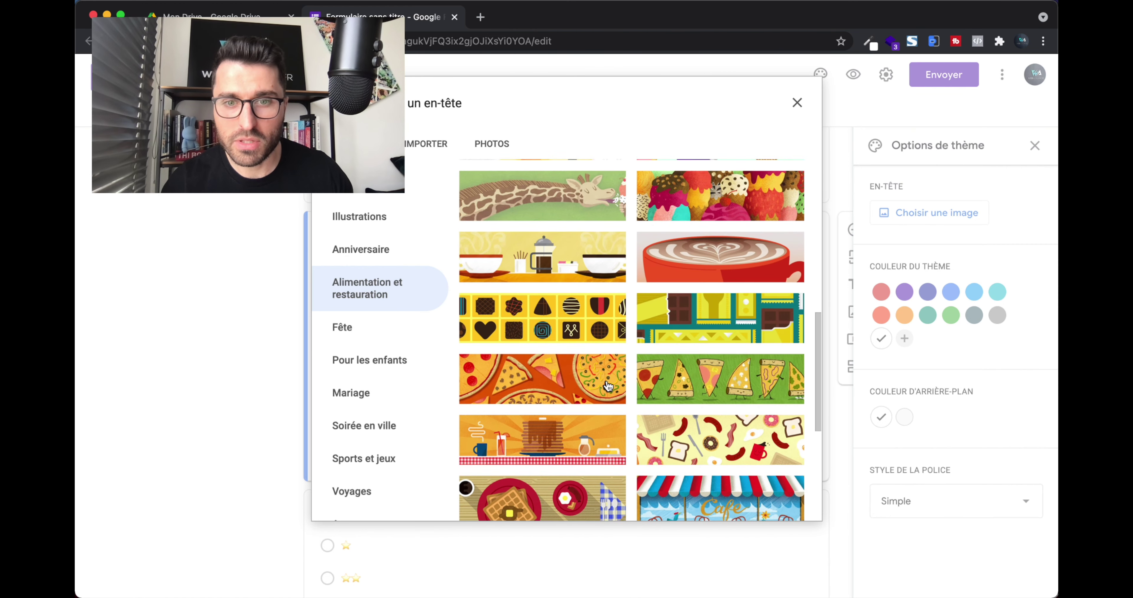
pyautogui.scroll(3, 609, 386)
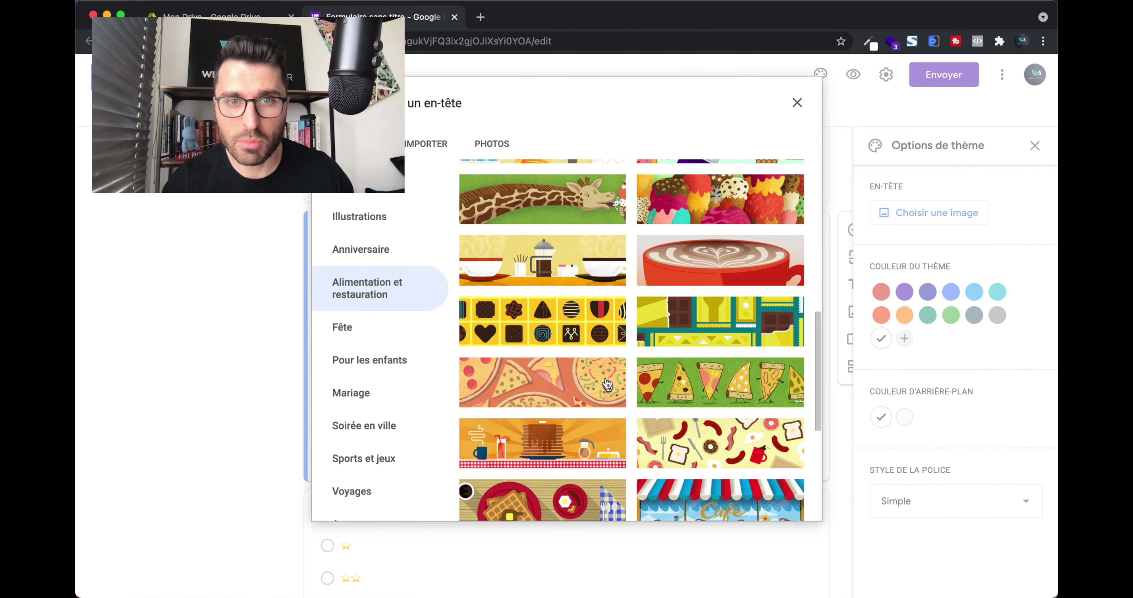
pyautogui.click(551, 263)
pyautogui.click(787, 506)
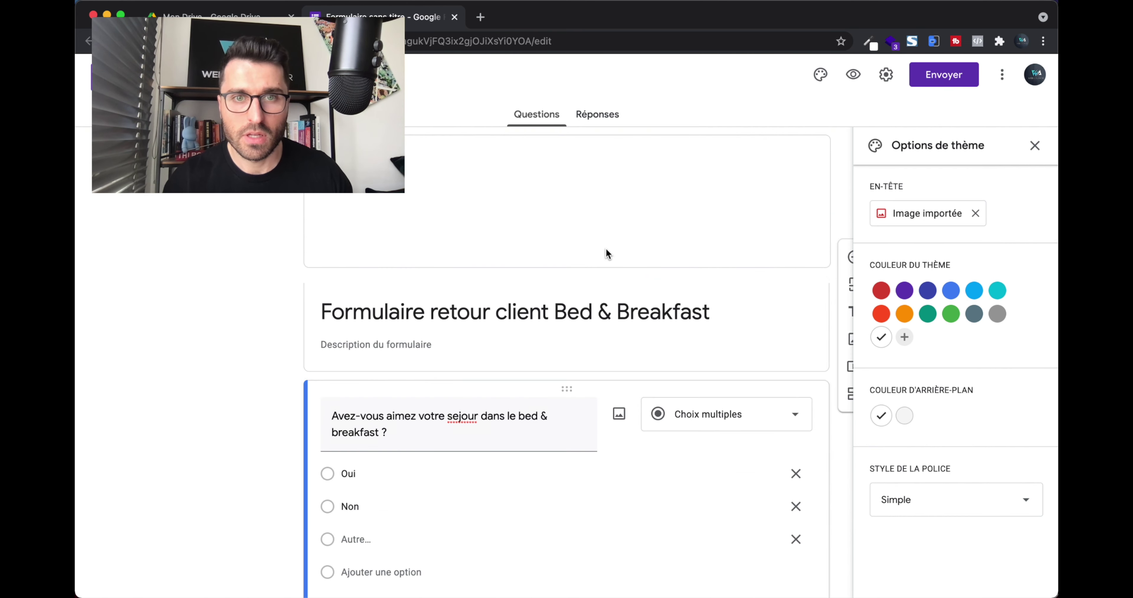
pyautogui.scroll(-1, 604, 299)
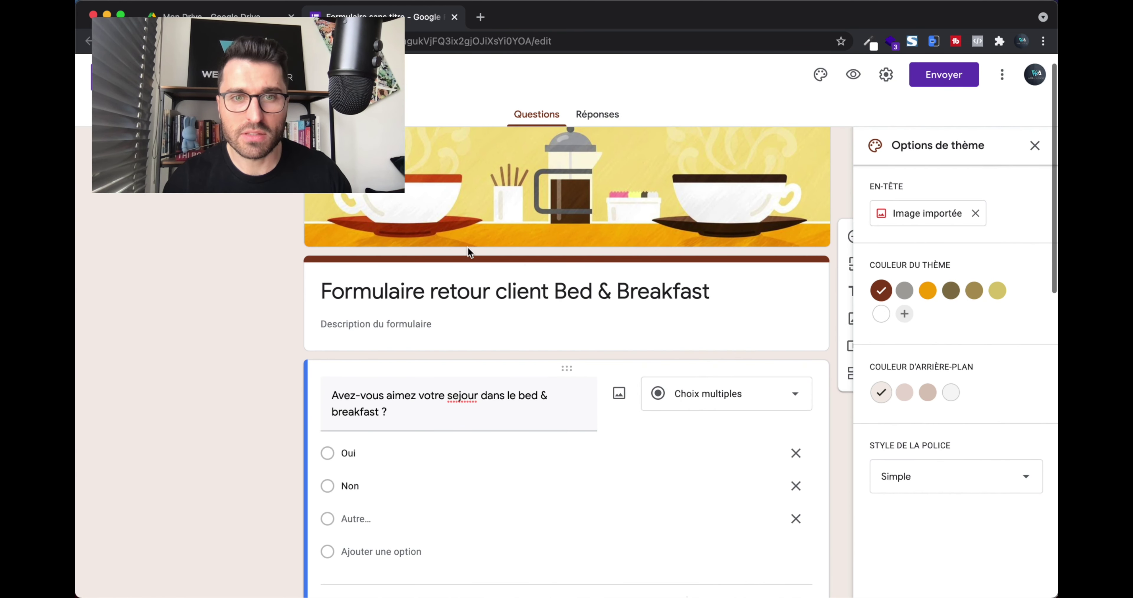
# Set the theme colour to white and the text style to Formel, after trying Décoratif.
pyautogui.click(881, 315)
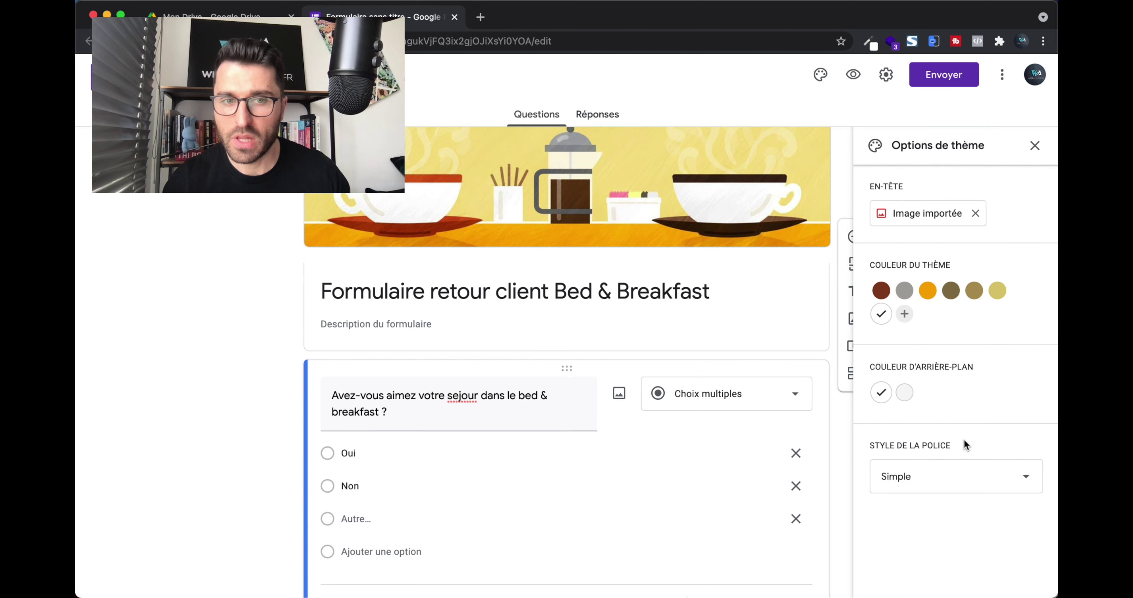
pyautogui.scroll(-3, 965, 445)
pyautogui.click(939, 479)
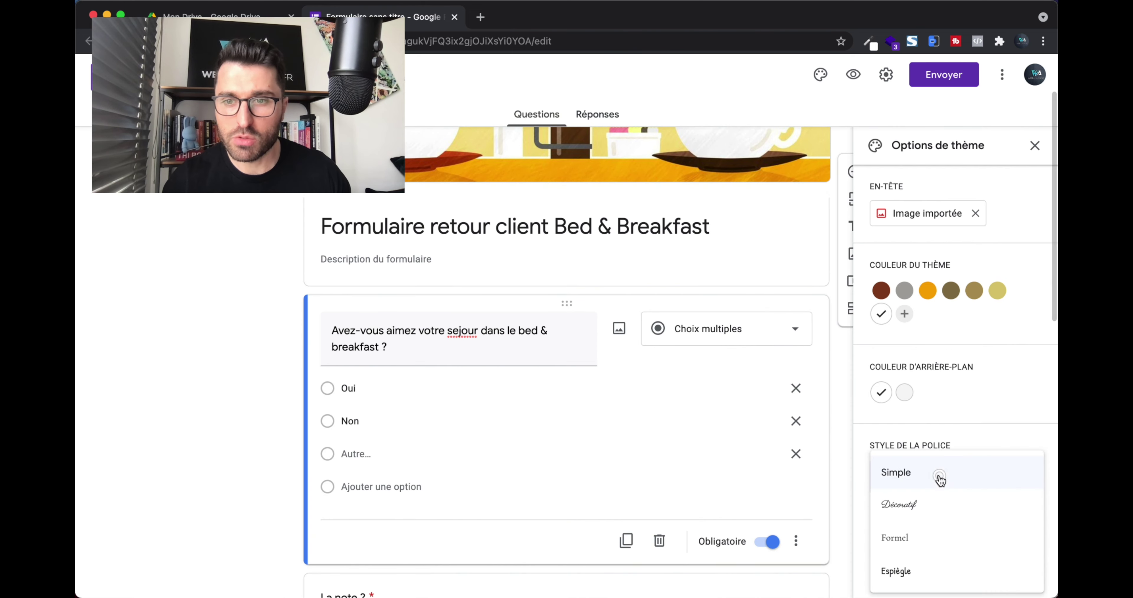
pyautogui.click(921, 519)
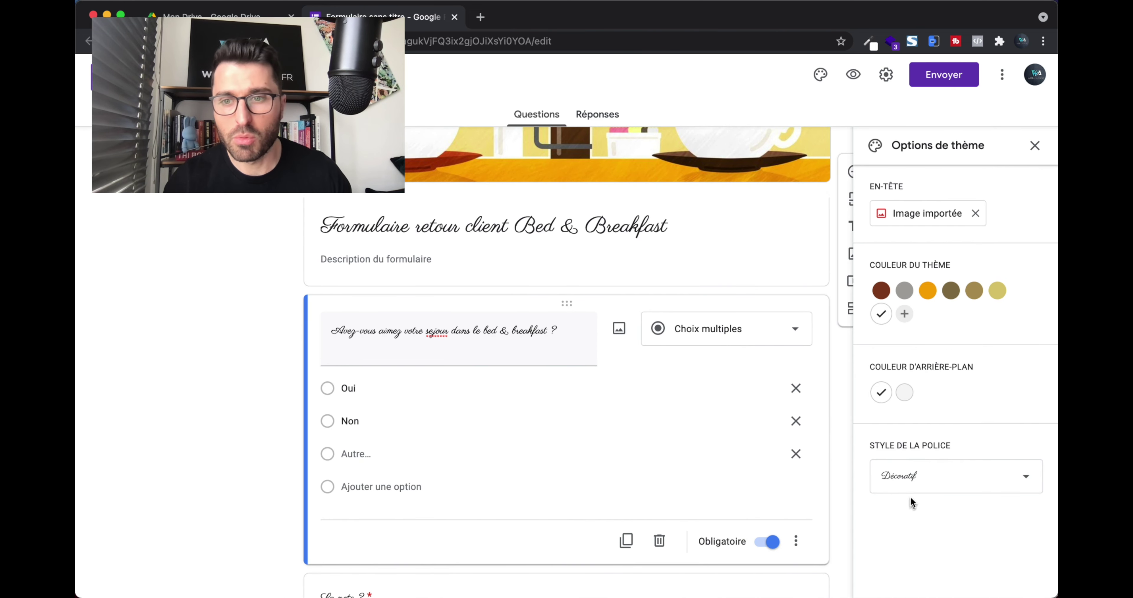
pyautogui.click(912, 482)
pyautogui.click(905, 509)
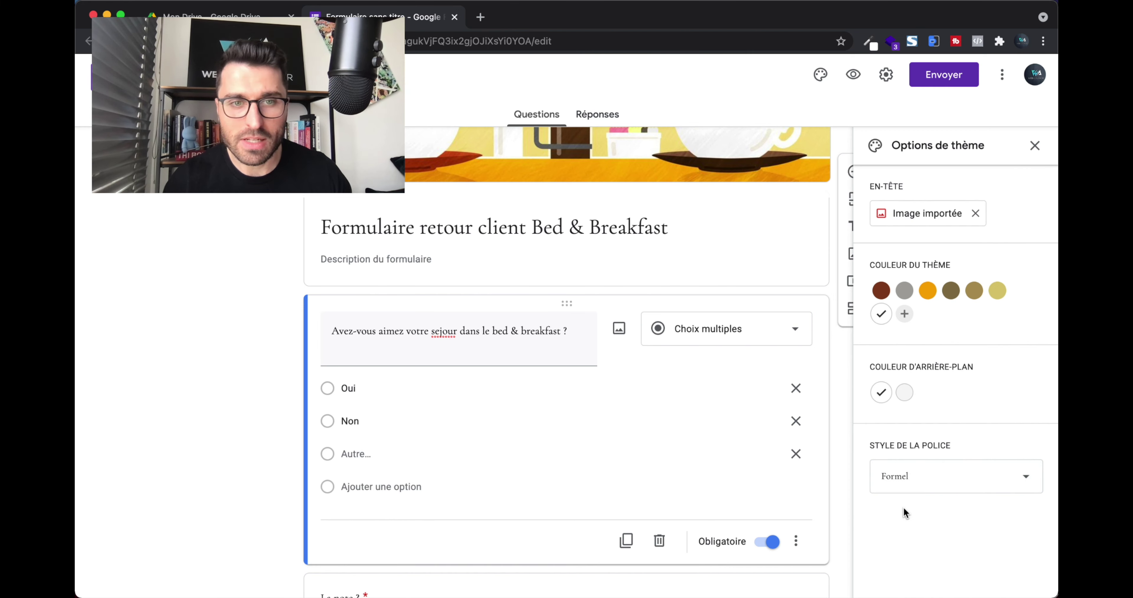
# Scroll through the styled form and close the Options de thème panel.
pyautogui.scroll(3, 606, 439)
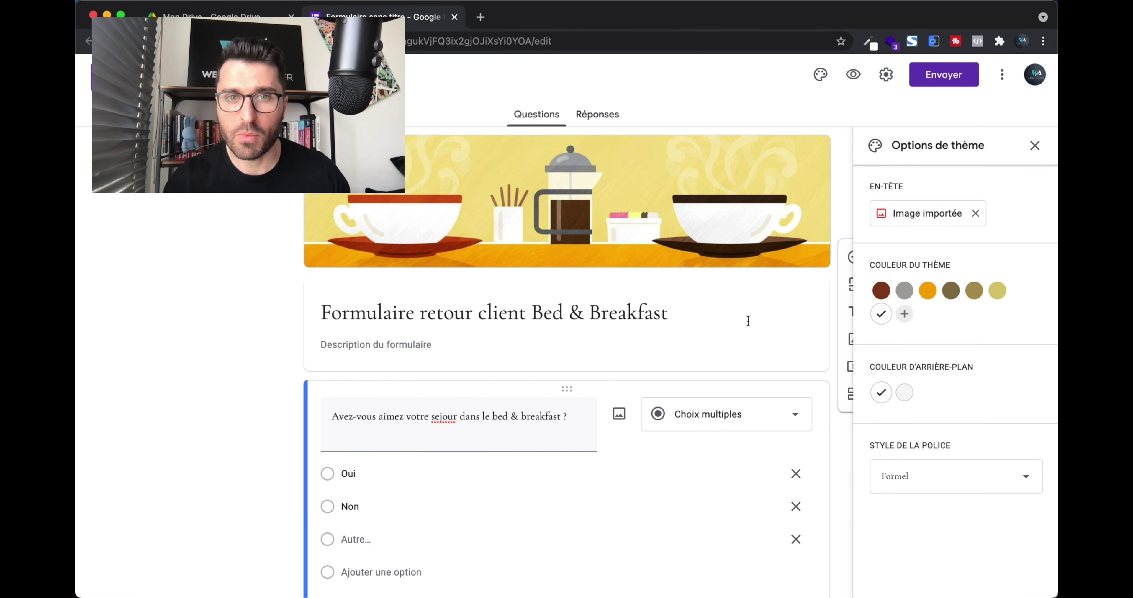
pyautogui.scroll(-15, 748, 321)
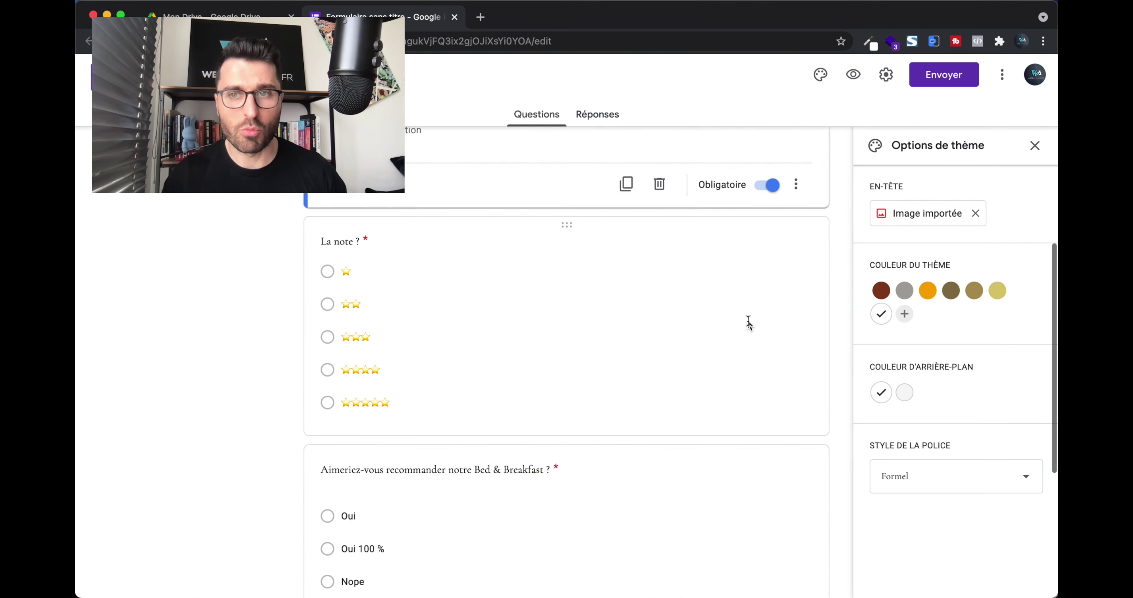
pyautogui.scroll(5, 748, 321)
pyautogui.scroll(15, 748, 322)
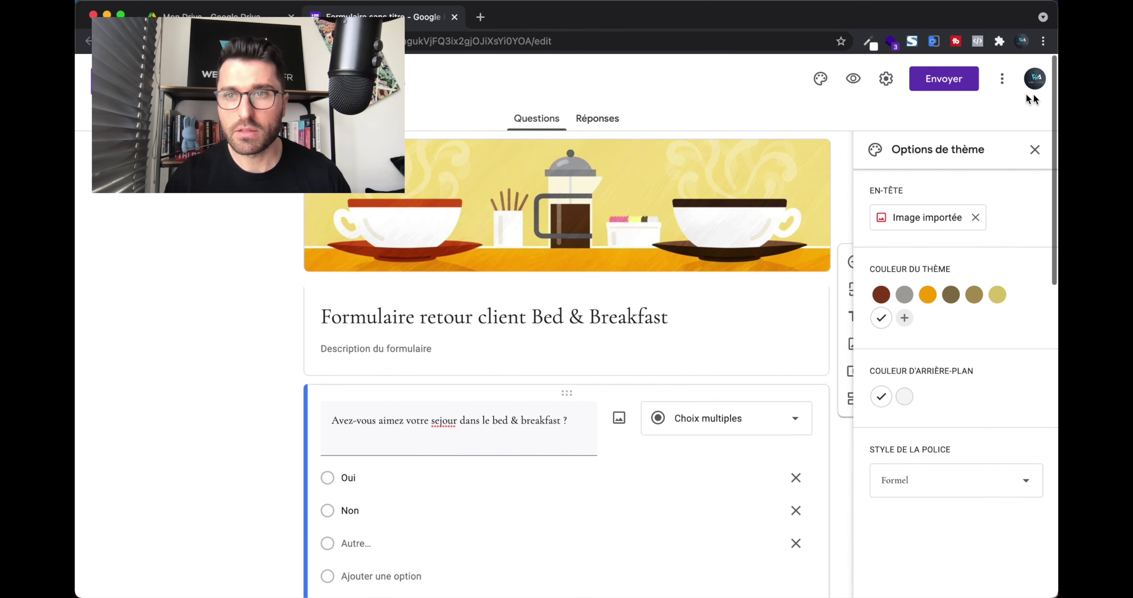
pyautogui.click(1035, 146)
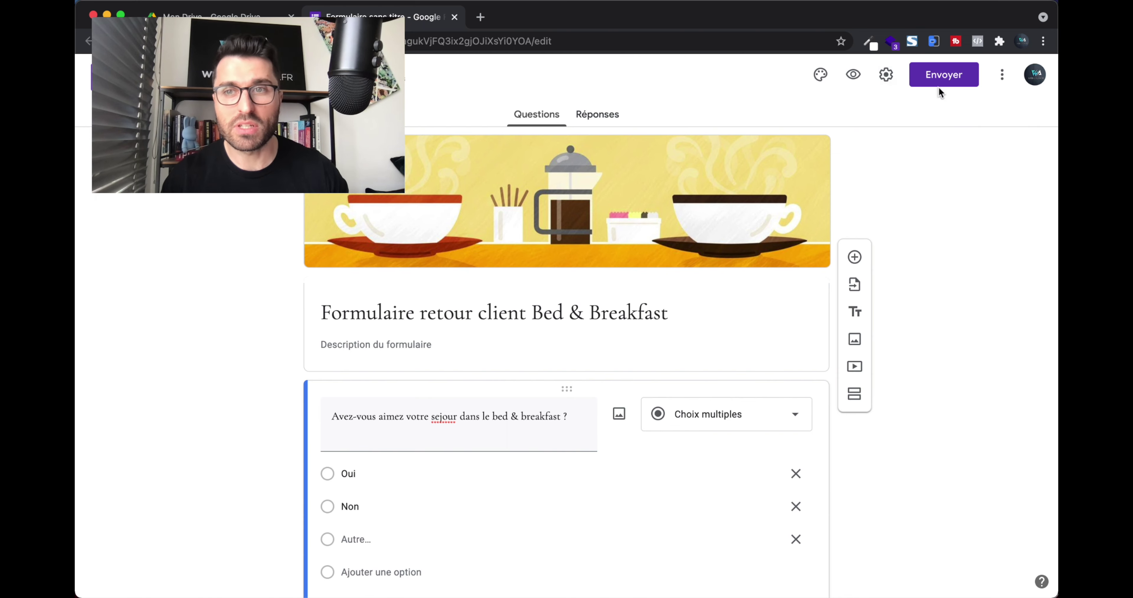
# Preview the form as a respondent, close the preview, and open the Envoyer dialog.
pyautogui.click(854, 77)
pyautogui.scroll(-10, 617, 215)
pyautogui.scroll(10, 617, 216)
pyautogui.press('super+w')
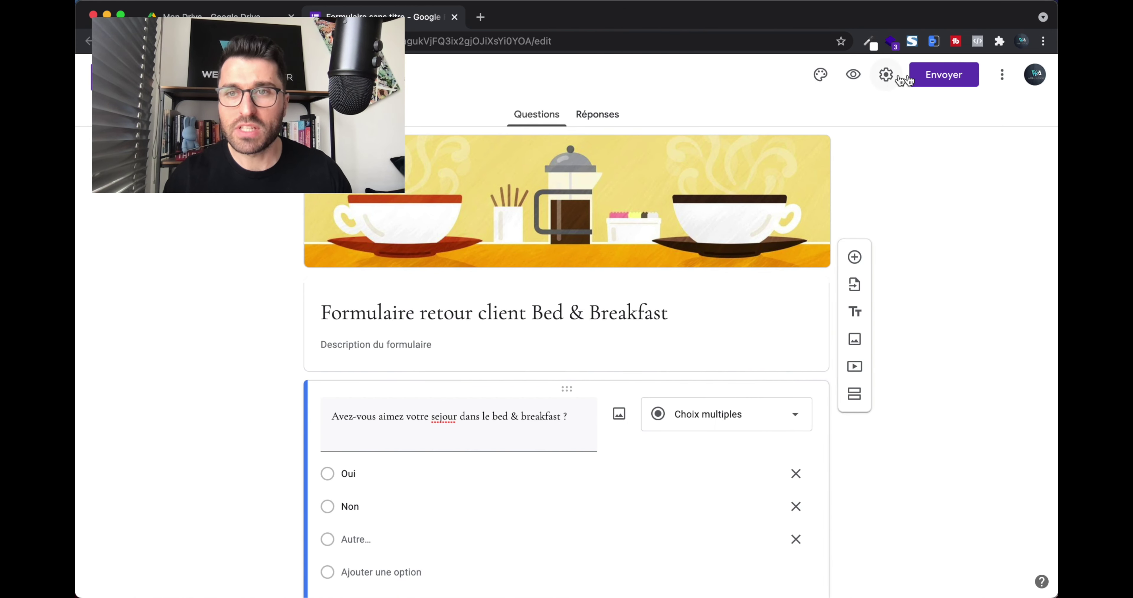
pyautogui.click(953, 80)
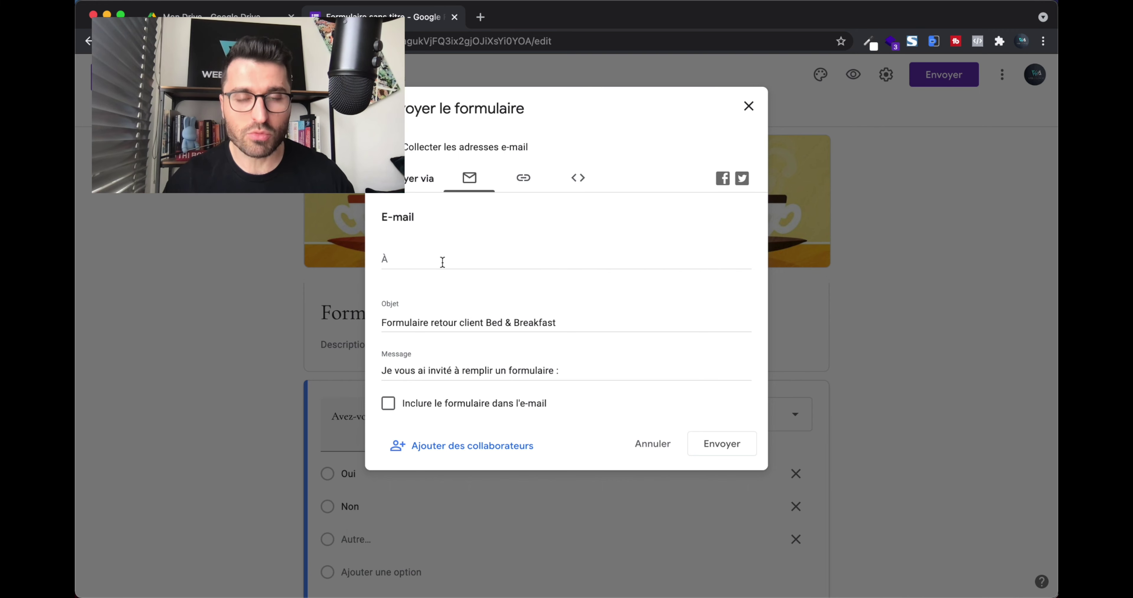
# Look at the form's link, then switch to the HTML embed tab and copy the code.
pyautogui.click(522, 176)
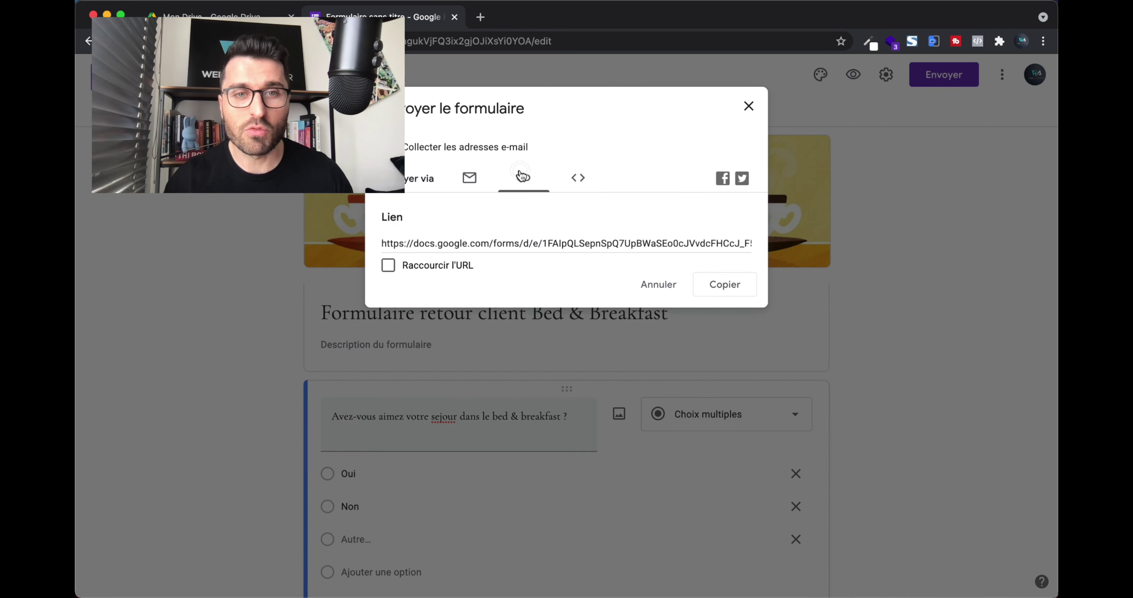
pyautogui.click(475, 245)
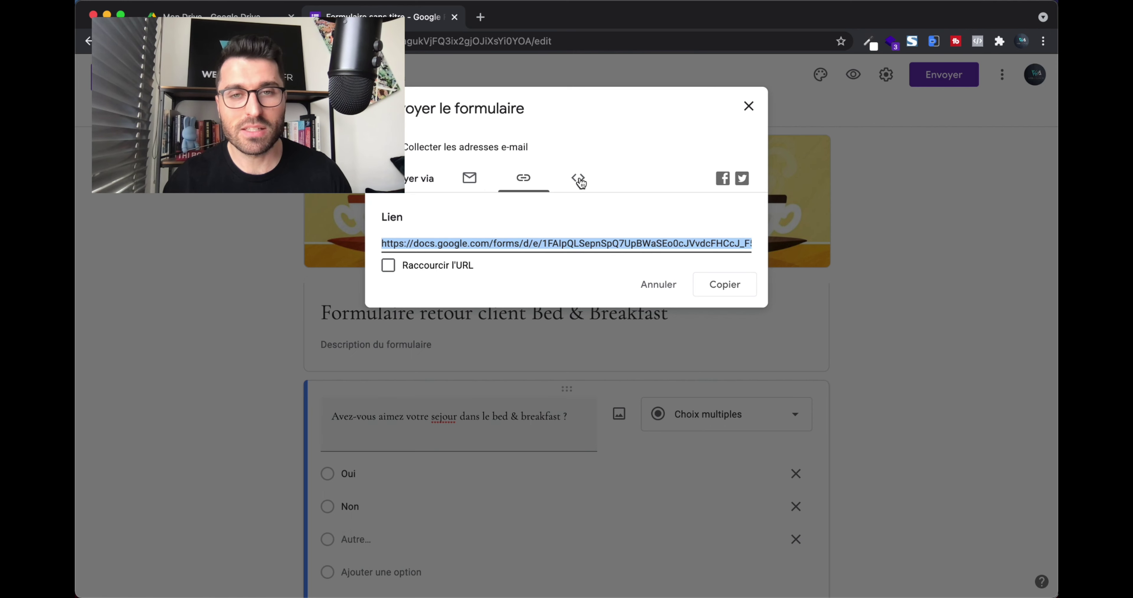
pyautogui.click(579, 178)
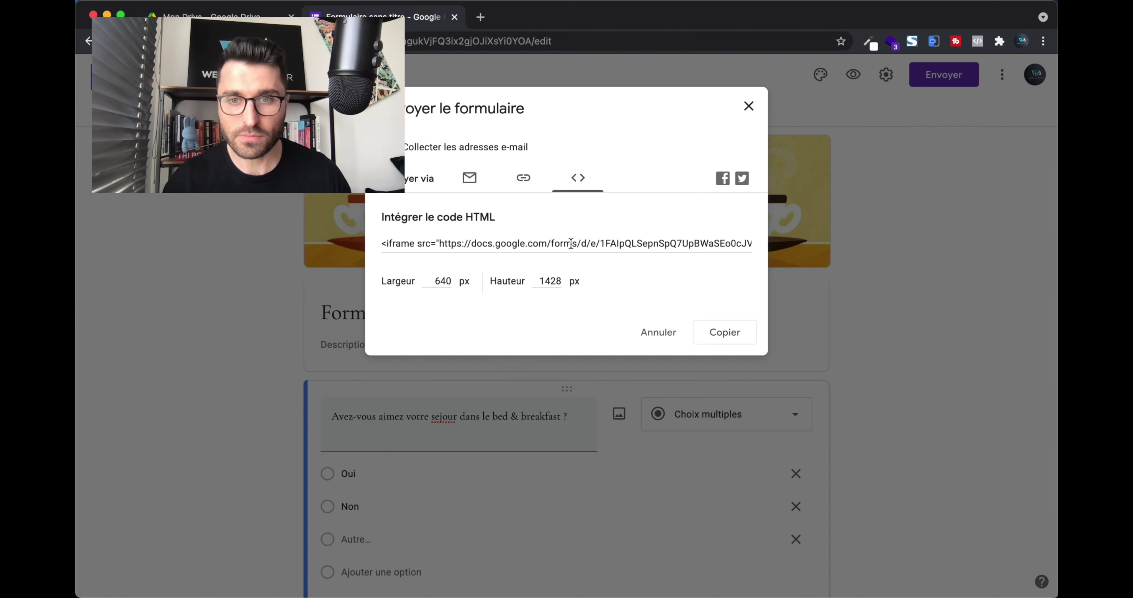
pyautogui.click(726, 334)
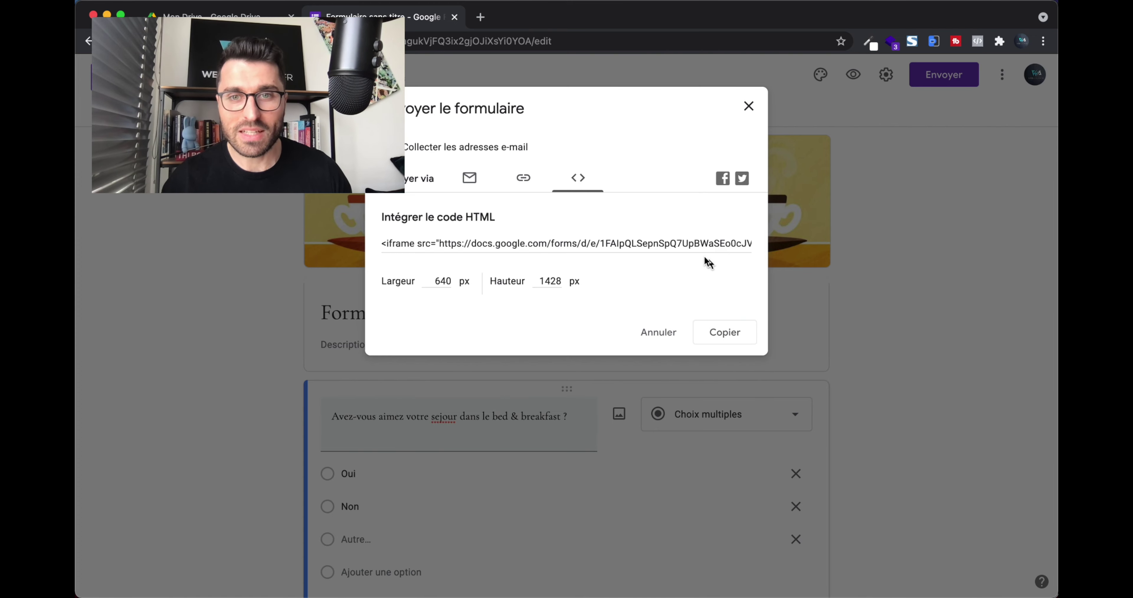
# Check the WordPress site window, then return to the Google Forms window.
pyautogui.hotkey('ctrl', 'Up')
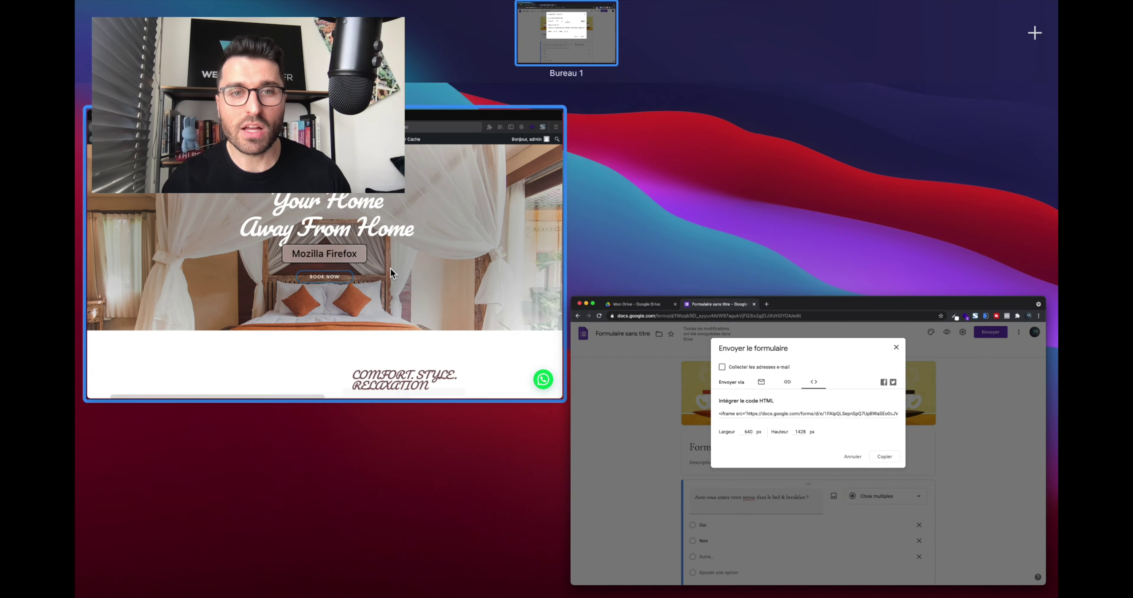
pyautogui.click(390, 268)
pyautogui.scroll(-8, 411, 427)
pyautogui.scroll(10, 410, 427)
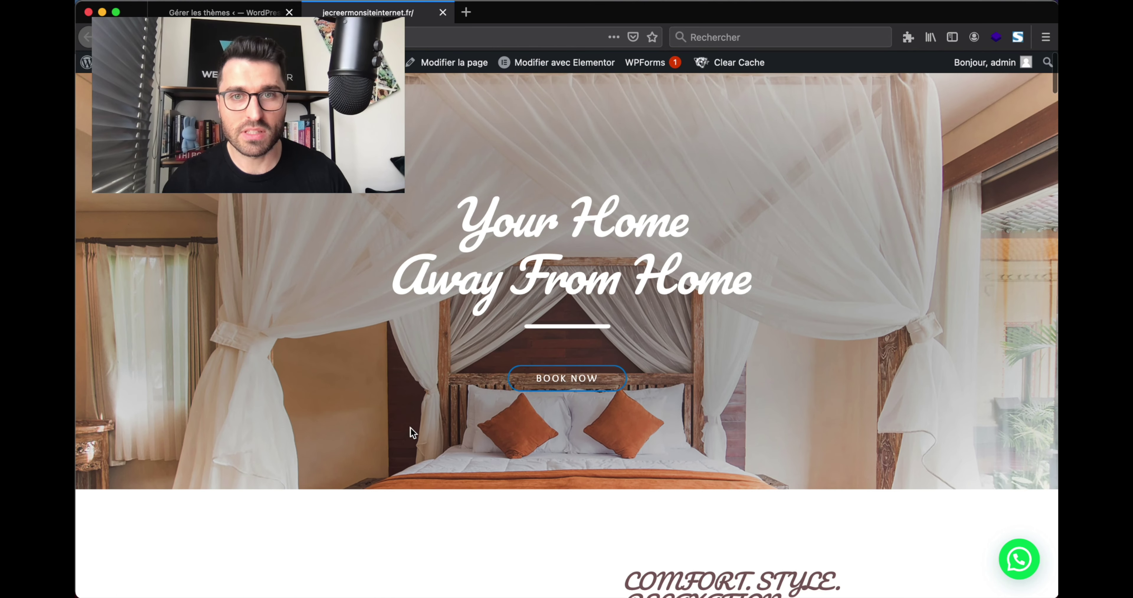
pyautogui.hotkey('ctrl', 'Up')
pyautogui.click(681, 448)
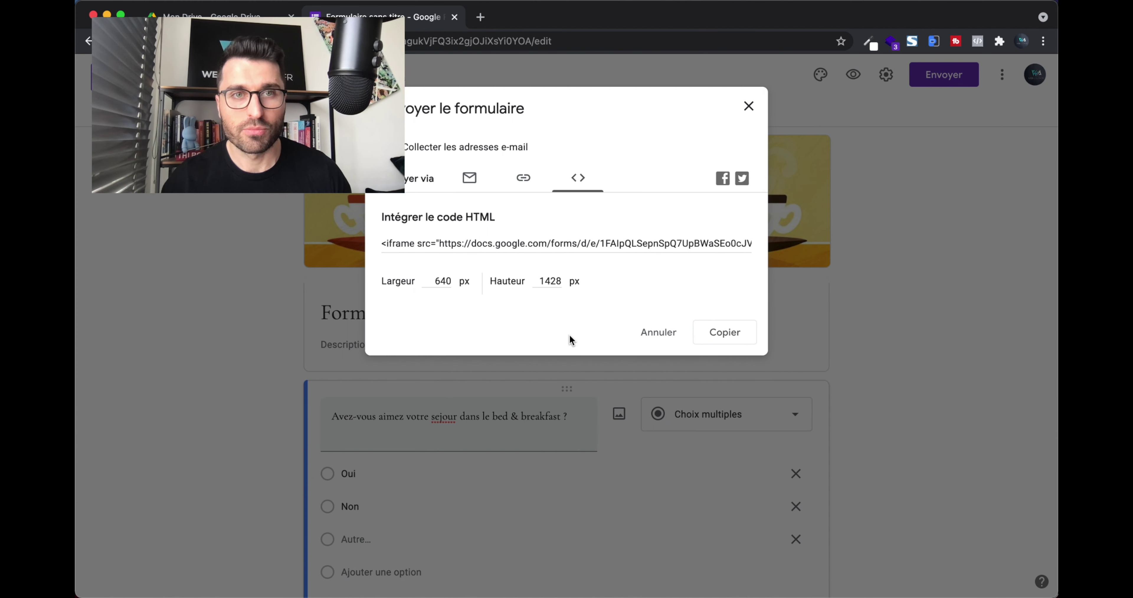
# Verify the 640 px width and 1428 px height, then copy the iframe embed code.
pyautogui.click(726, 338)
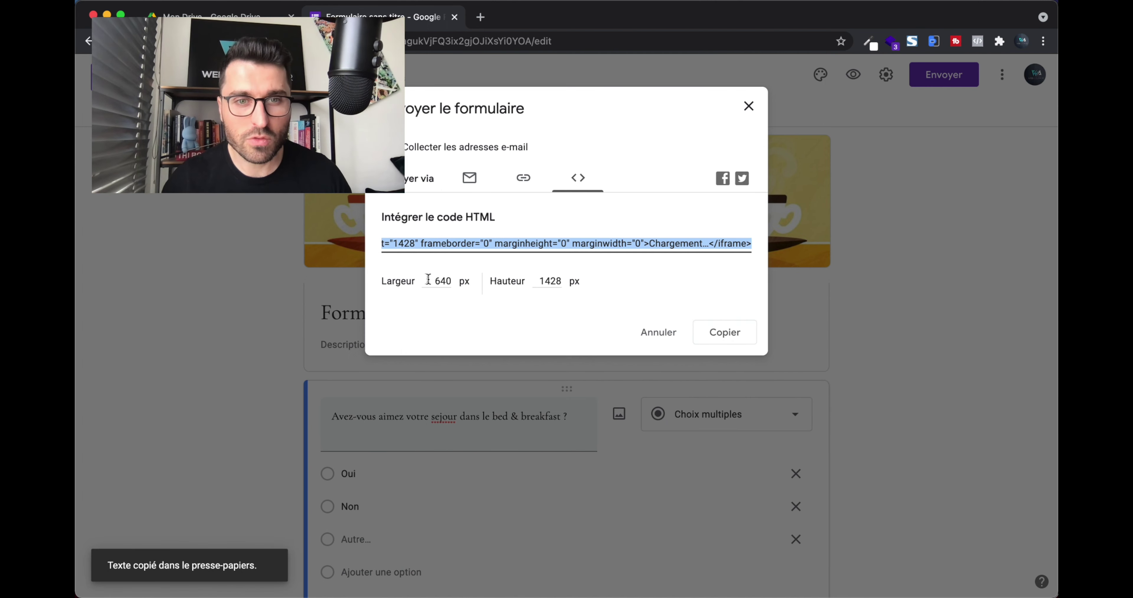
pyautogui.moveTo(435, 280); pyautogui.dragTo(458, 284)
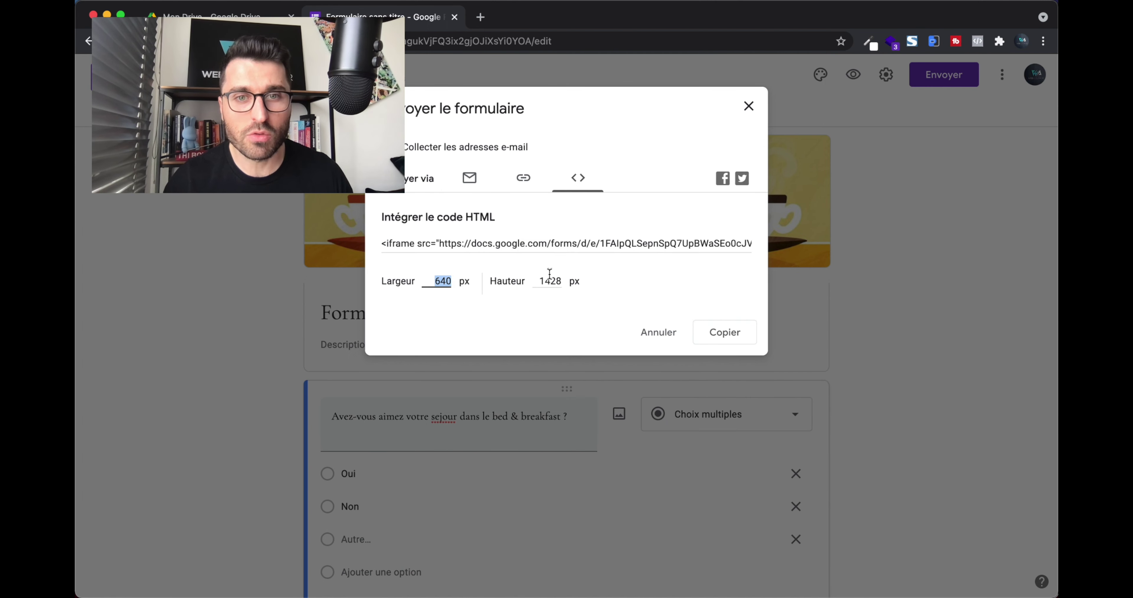
pyautogui.moveTo(541, 279); pyautogui.dragTo(584, 280)
pyautogui.click(616, 278)
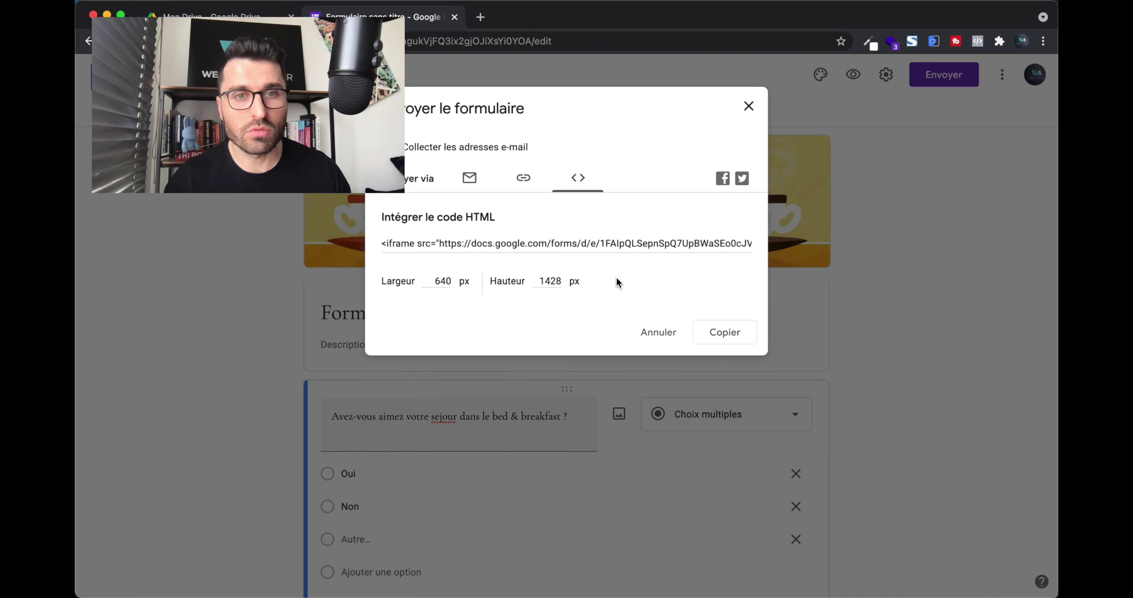
pyautogui.click(714, 331)
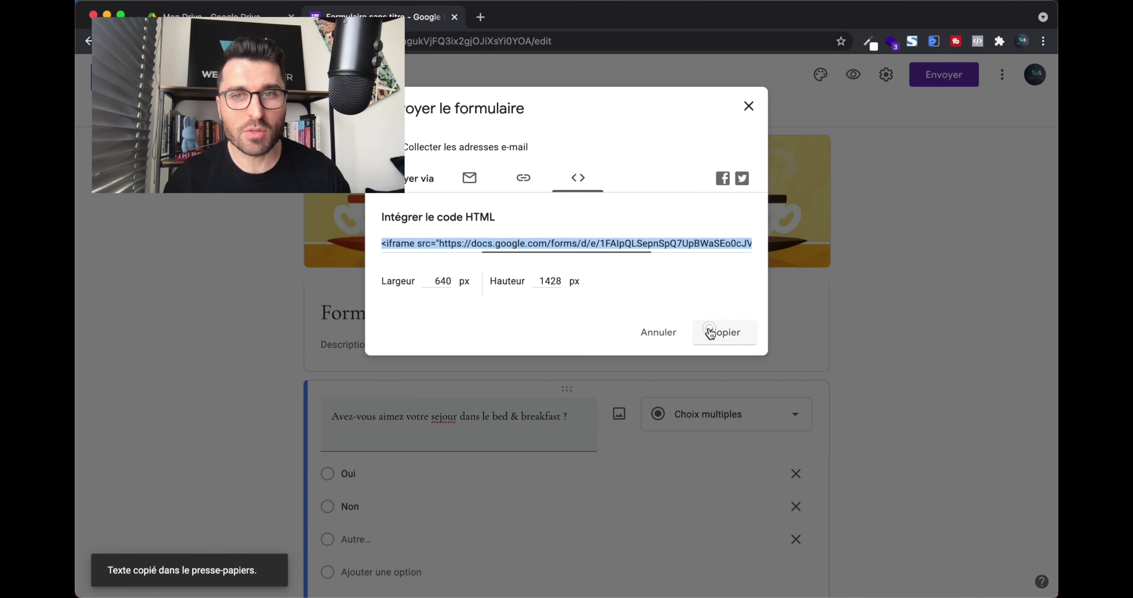
# Switch to the WordPress site window and open the home page with Modifier avec Elementor.
pyautogui.moveTo(1057, 1)
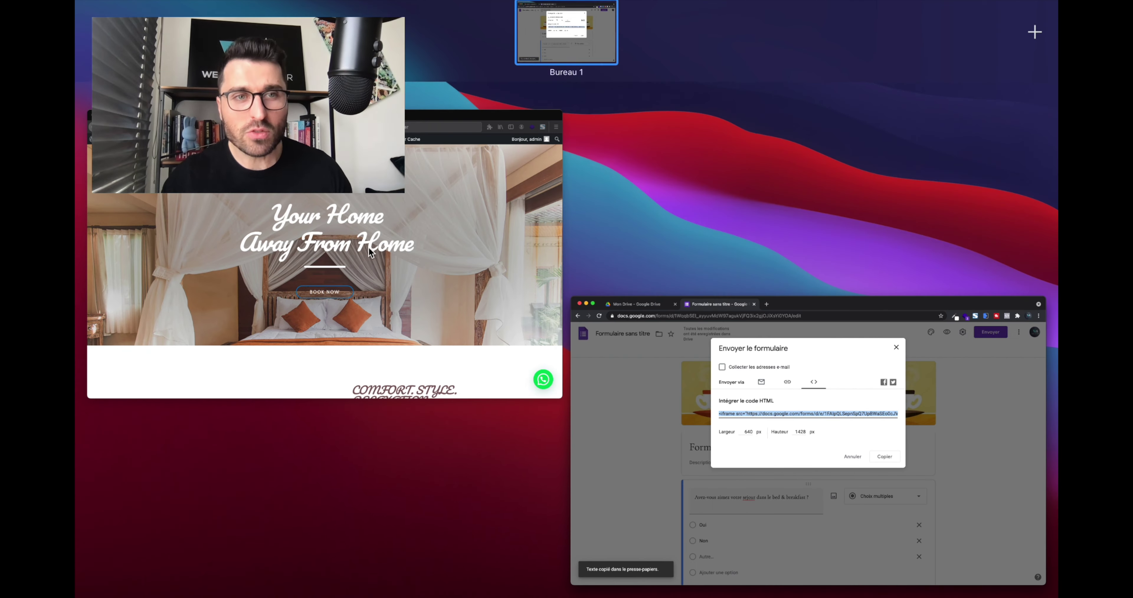
pyautogui.click(530, 234)
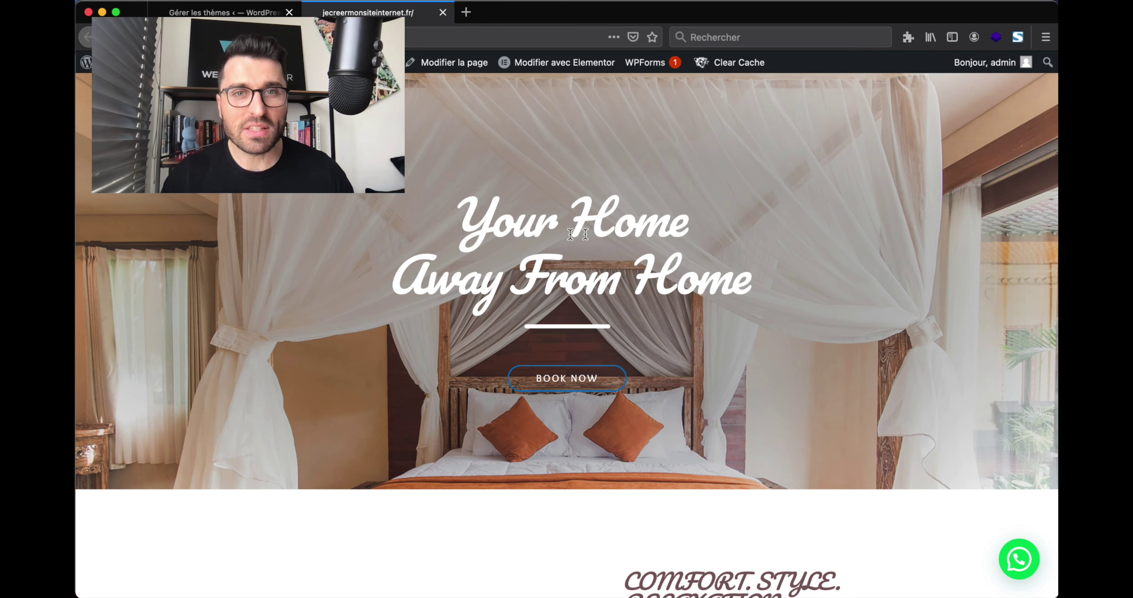
pyautogui.click(591, 66)
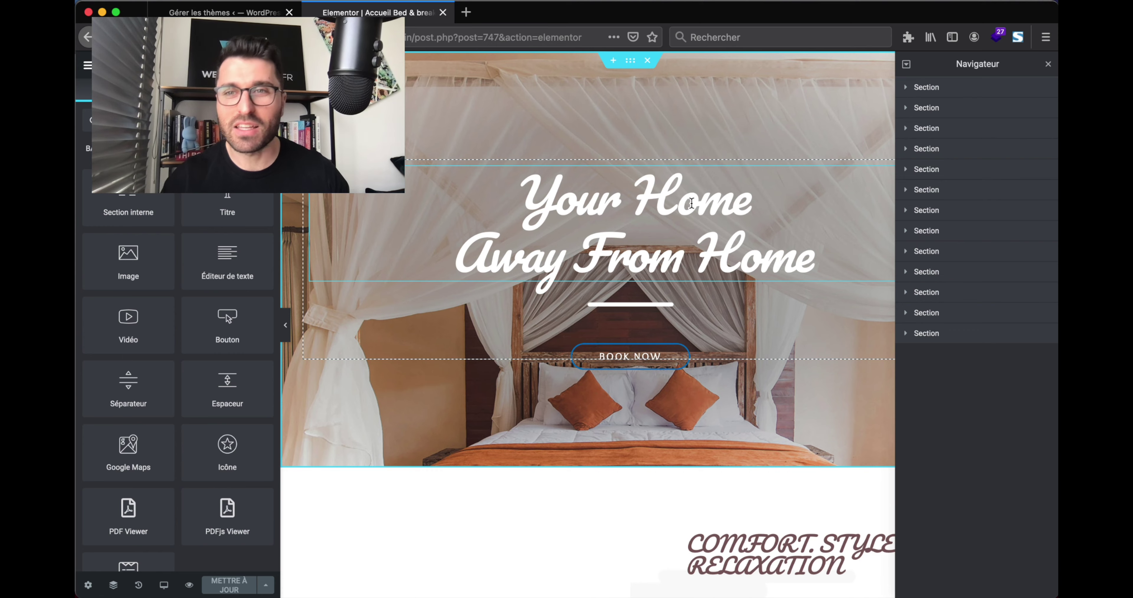
# Close the Navigator and insert a single-column section just above Our Rooms.
pyautogui.click(1048, 64)
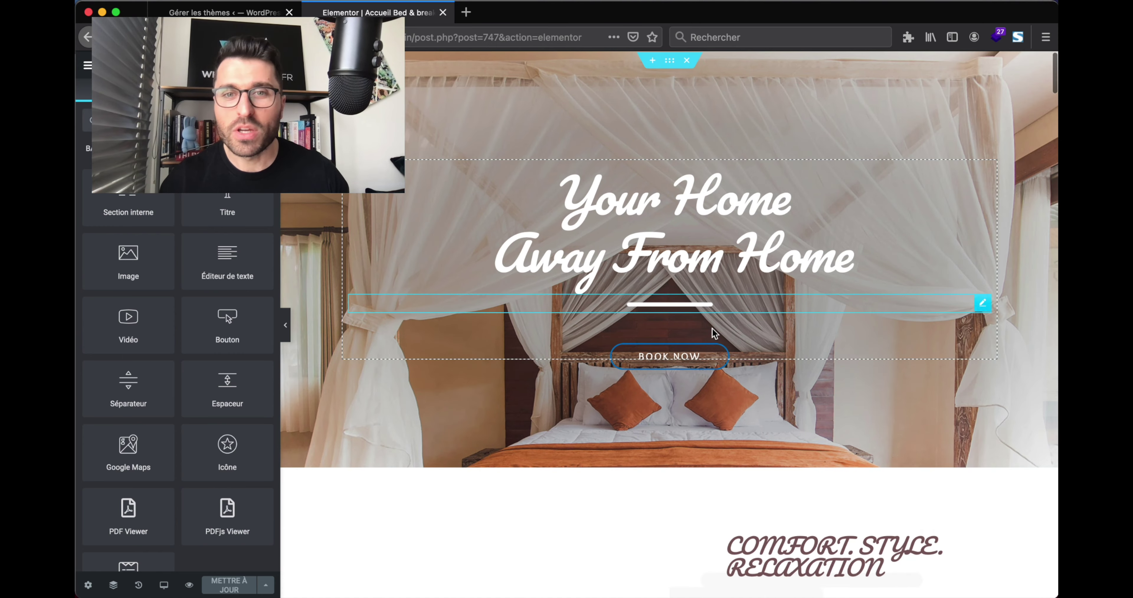
pyautogui.scroll(-10, 713, 333)
pyautogui.scroll(5, 713, 334)
pyautogui.scroll(5, 714, 334)
pyautogui.scroll(-3, 651, 474)
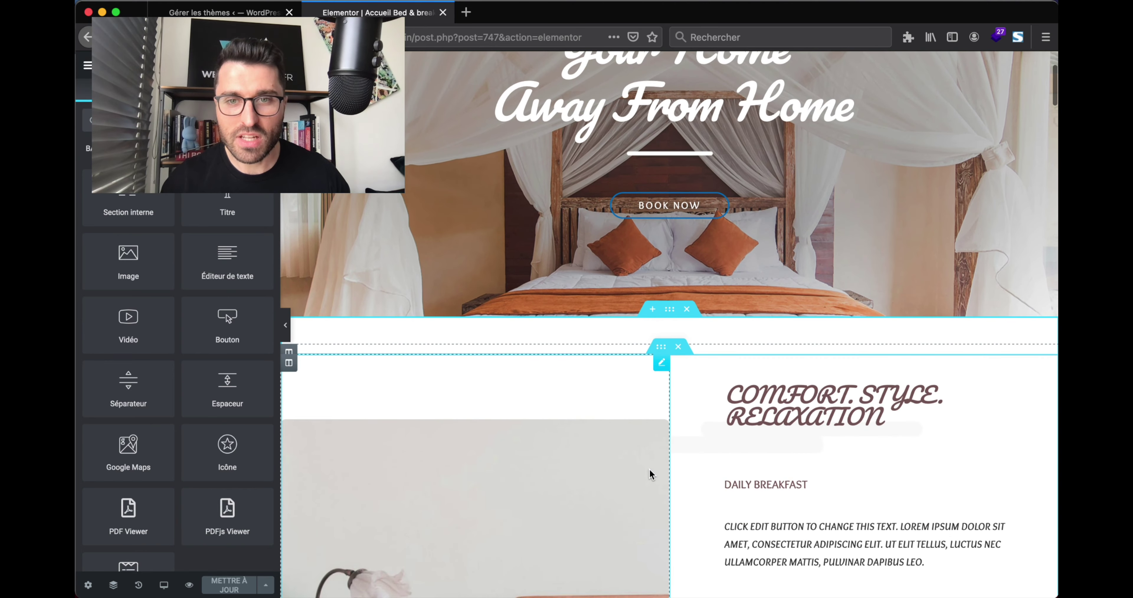
pyautogui.scroll(-8, 651, 474)
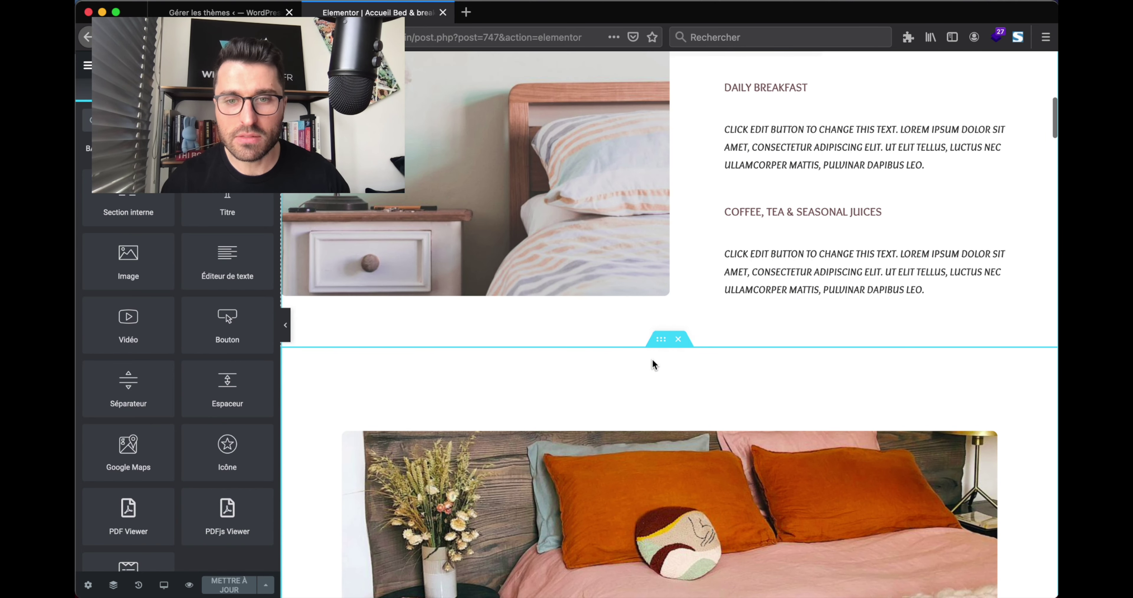
pyautogui.scroll(-10, 654, 365)
pyautogui.scroll(-5, 655, 308)
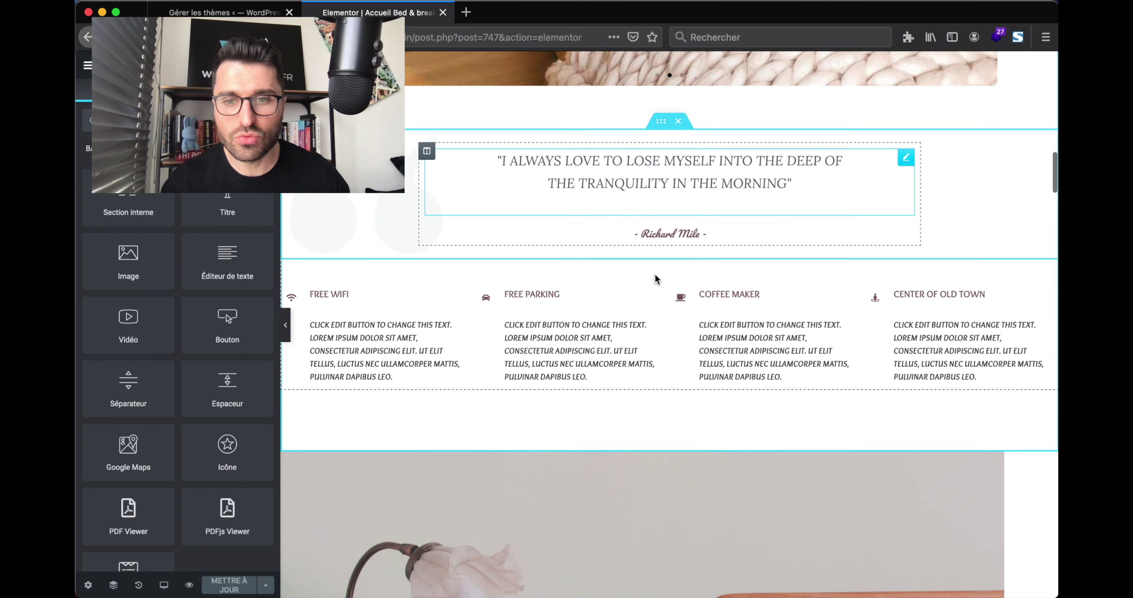
pyautogui.scroll(-2, 656, 277)
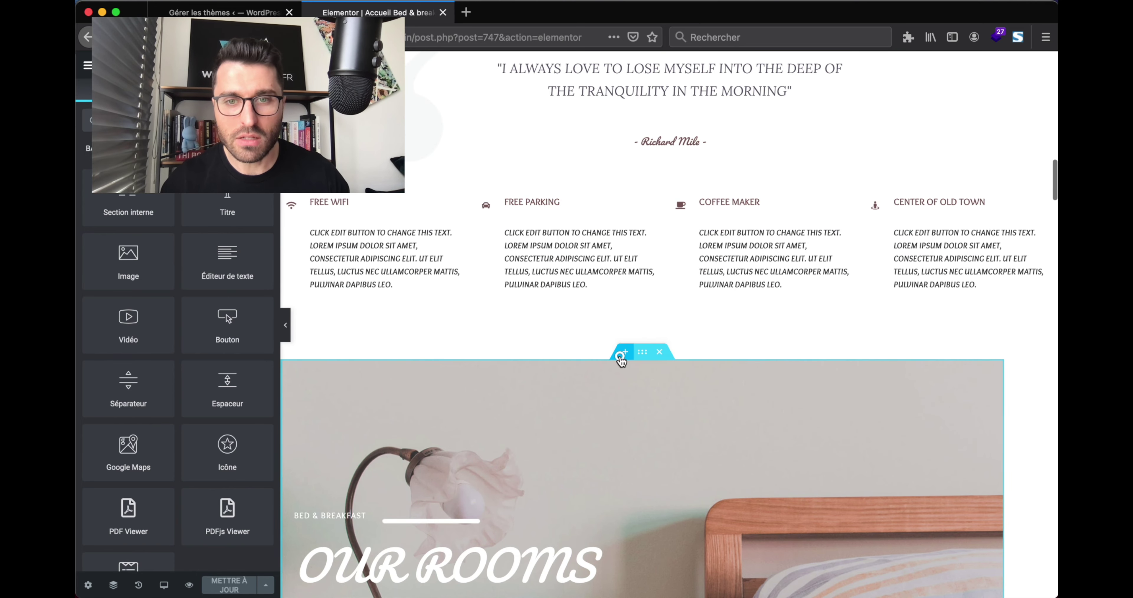
pyautogui.click(621, 353)
pyautogui.click(628, 419)
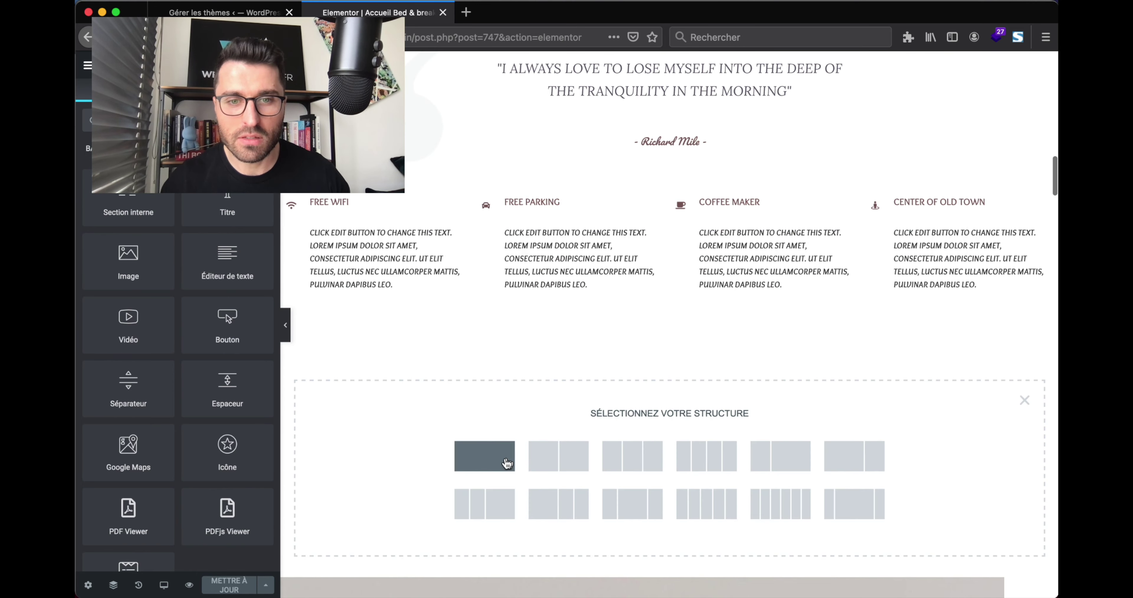
pyautogui.click(505, 462)
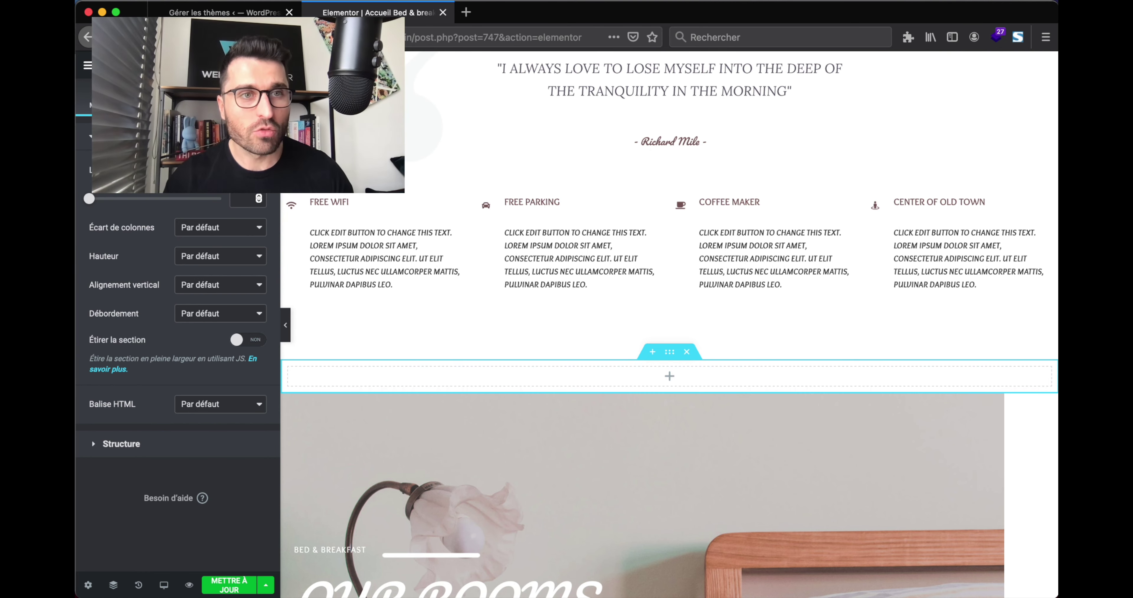
# Drop an HTML widget into the new section and paste the feedback form's iframe code.
pyautogui.click(268, 65)
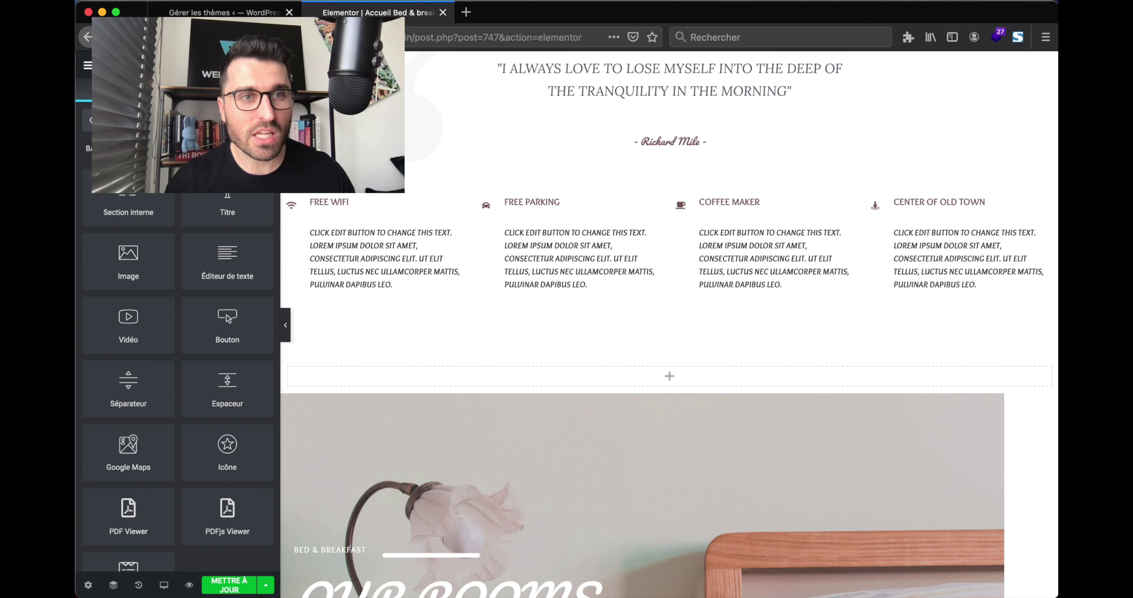
pyautogui.write('html')
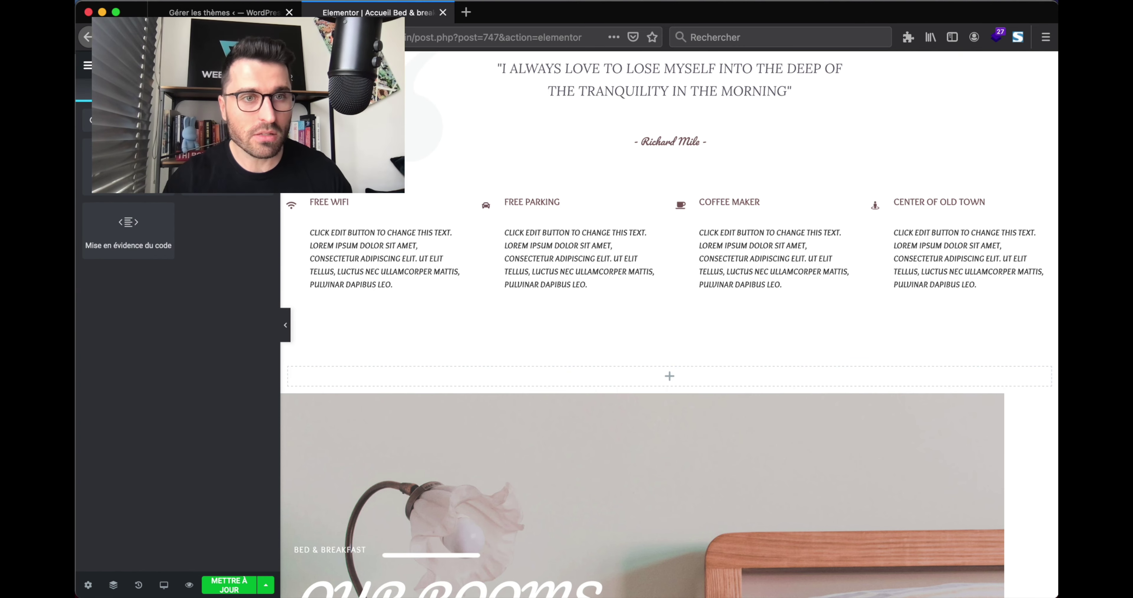
pyautogui.moveTo(128, 229); pyautogui.dragTo(643, 377)
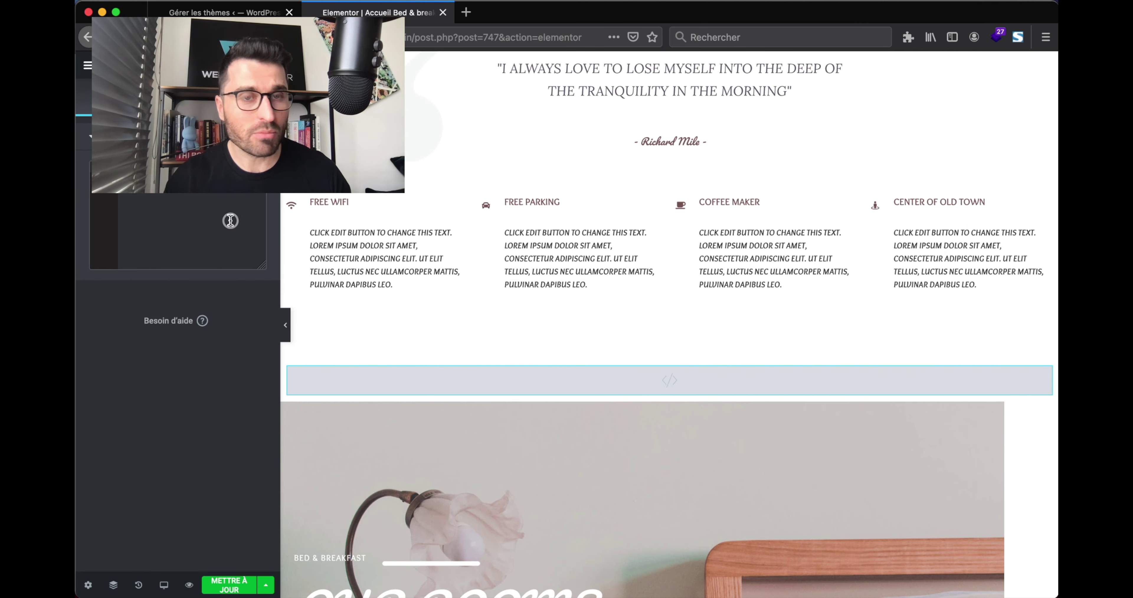
pyautogui.press('super+v')
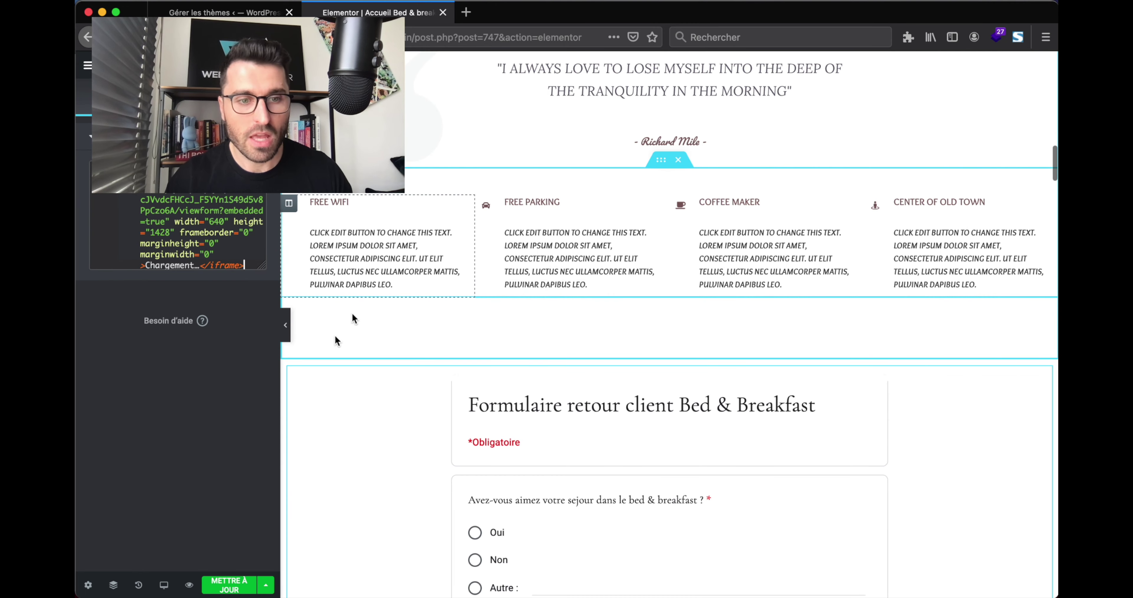
# Save the page update, check the embedded form, and return to the WordPress Thèmes page.
pyautogui.press('super+s')
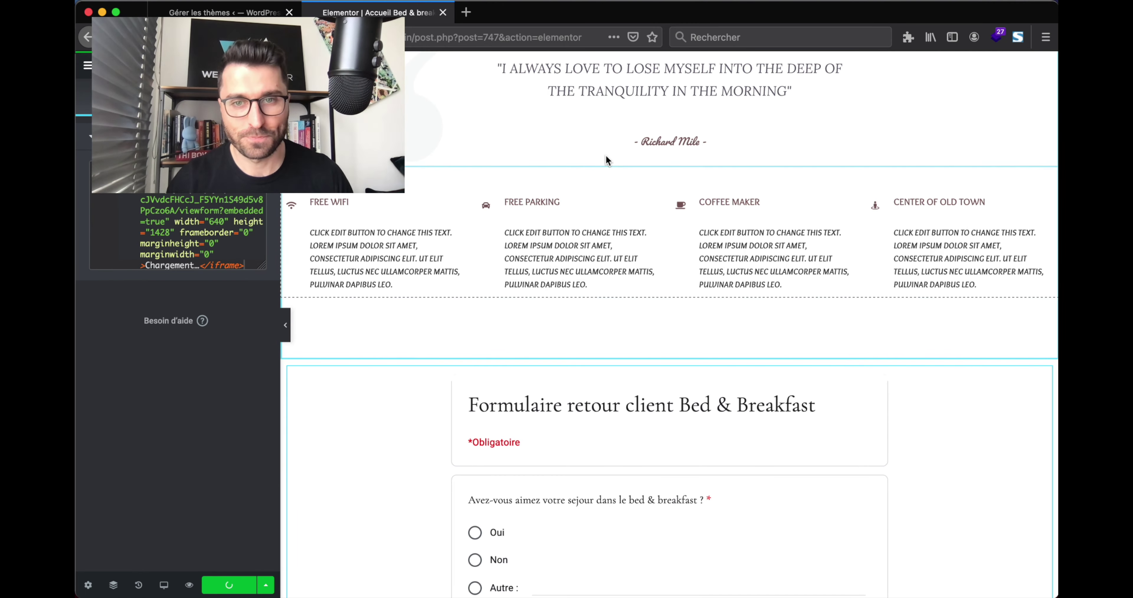
pyautogui.scroll(-10, 607, 158)
pyautogui.scroll(-15, 606, 156)
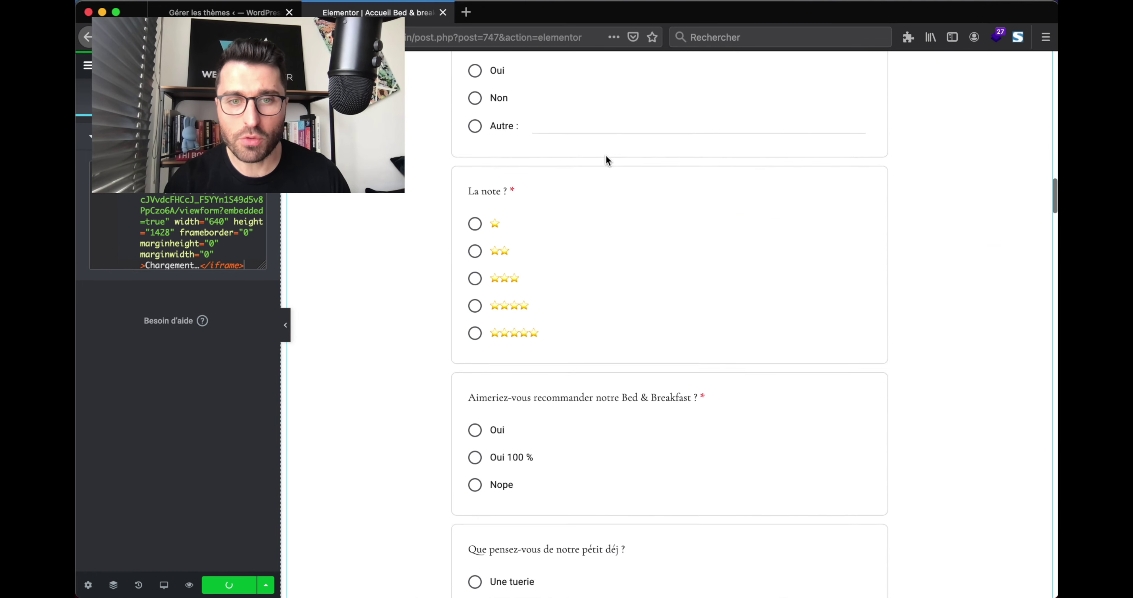
pyautogui.scroll(5, 606, 156)
pyautogui.scroll(20, 606, 160)
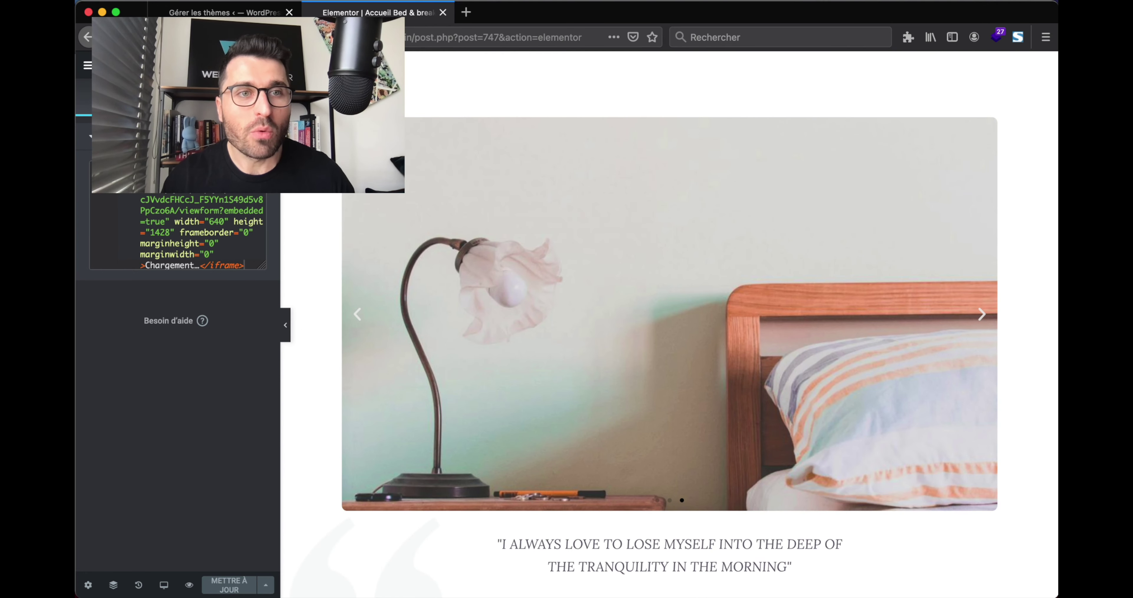
pyautogui.click(228, 13)
# Open the live WordPress home page in a new tab from the admin bar site name.
pyautogui.keyDown('super'); pyautogui.click(146, 62); pyautogui.keyUp('super')
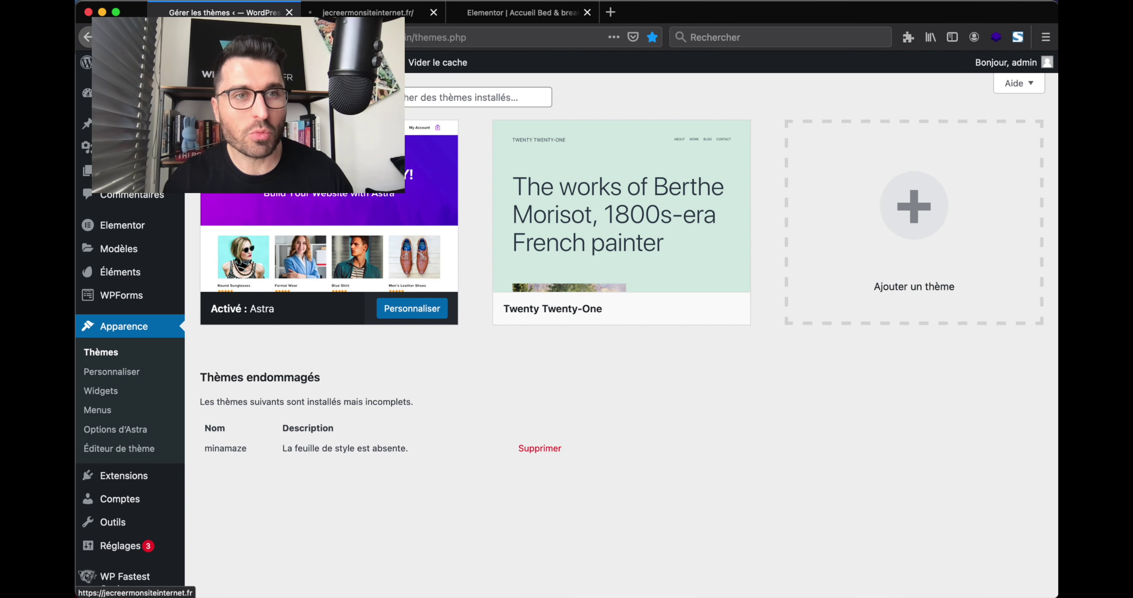
pyautogui.click(364, 13)
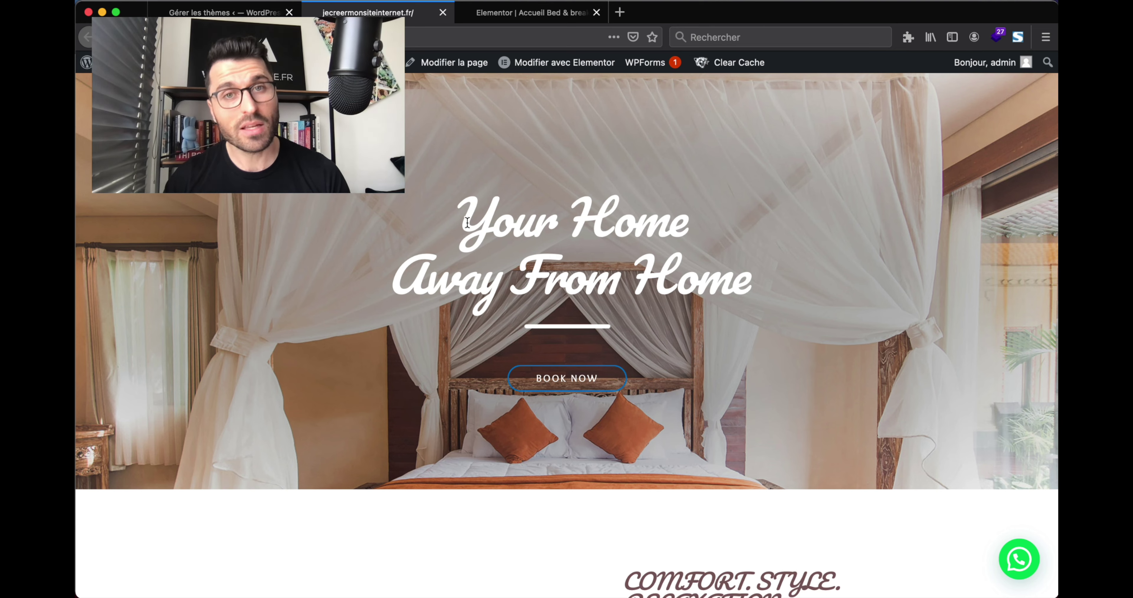
pyautogui.moveTo(468, 222); pyautogui.dragTo(557, 233)
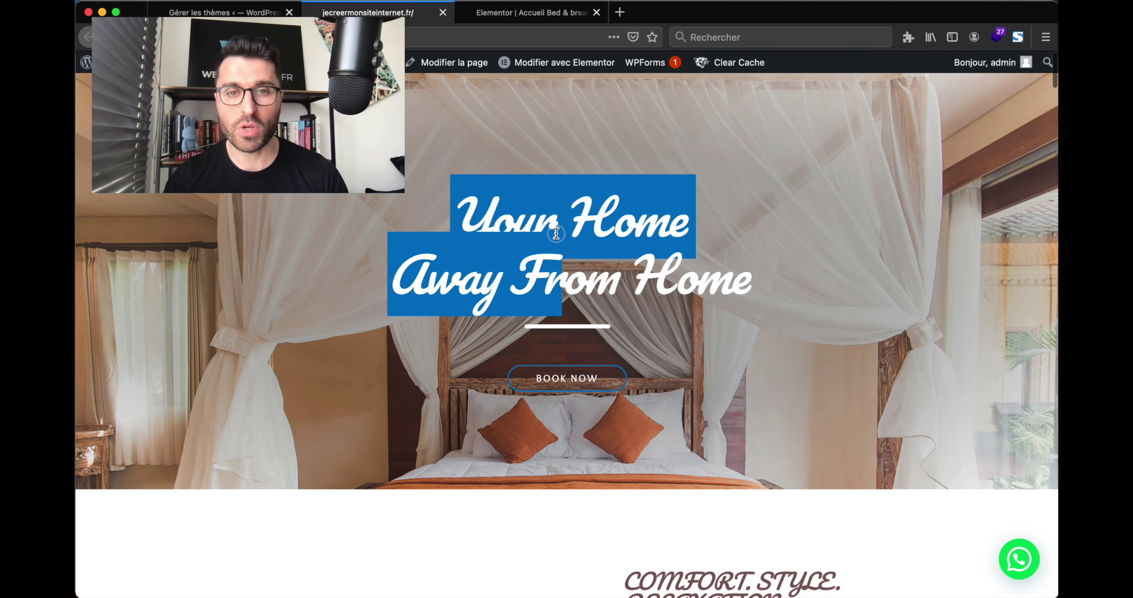
pyautogui.scroll(-1, 557, 233)
pyautogui.click(546, 222)
# Scroll down the home page to the embedded Bed & Breakfast feedback form.
pyautogui.scroll(-1, 551, 175)
pyautogui.scroll(1, 552, 175)
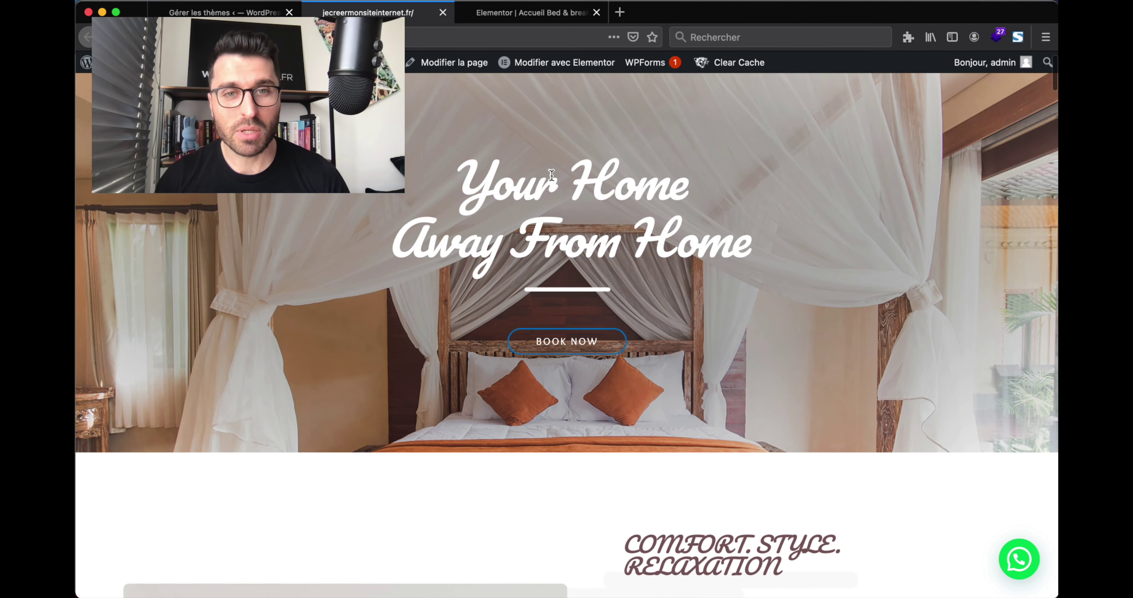
pyautogui.scroll(-10, 551, 175)
pyautogui.scroll(-15, 551, 175)
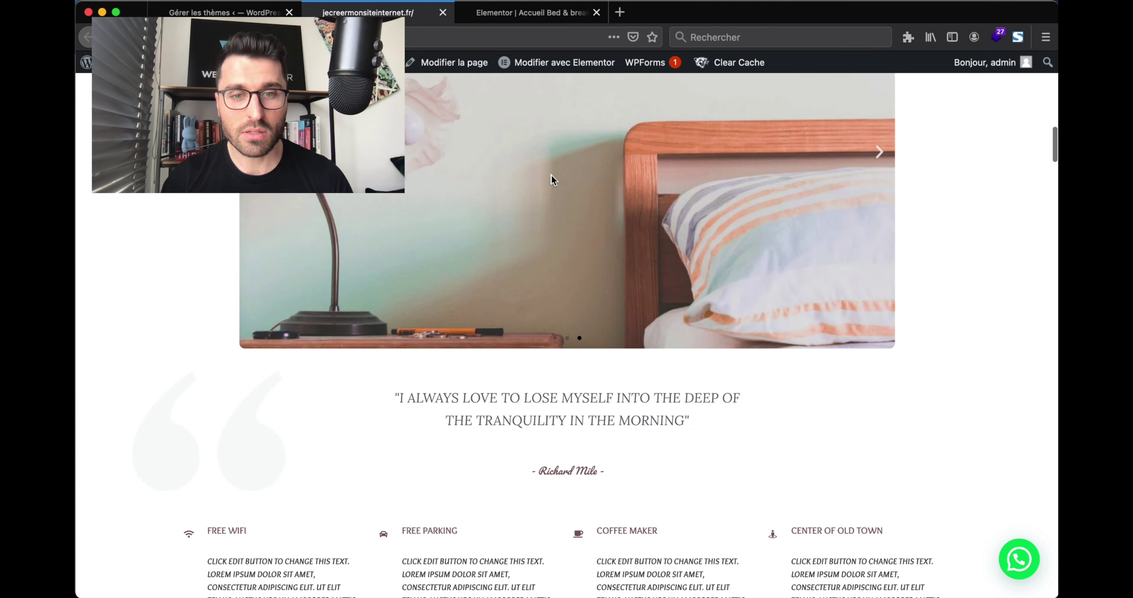
pyautogui.scroll(-15, 245, 251)
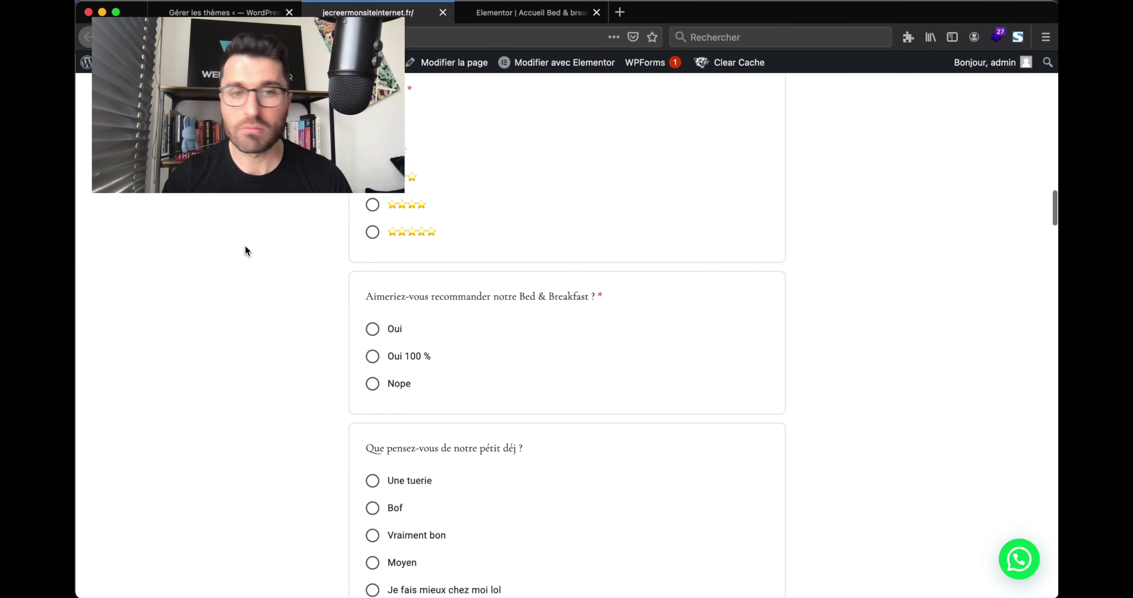
pyautogui.scroll(6, 245, 251)
pyautogui.scroll(7, 245, 250)
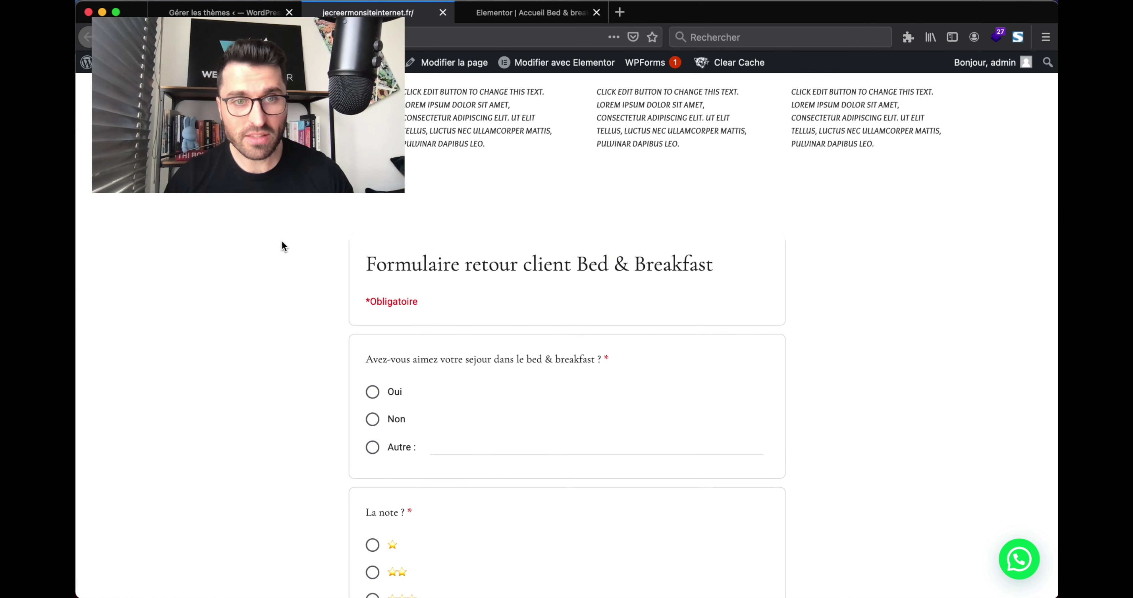
pyautogui.scroll(-5, 282, 246)
pyautogui.scroll(-15, 283, 251)
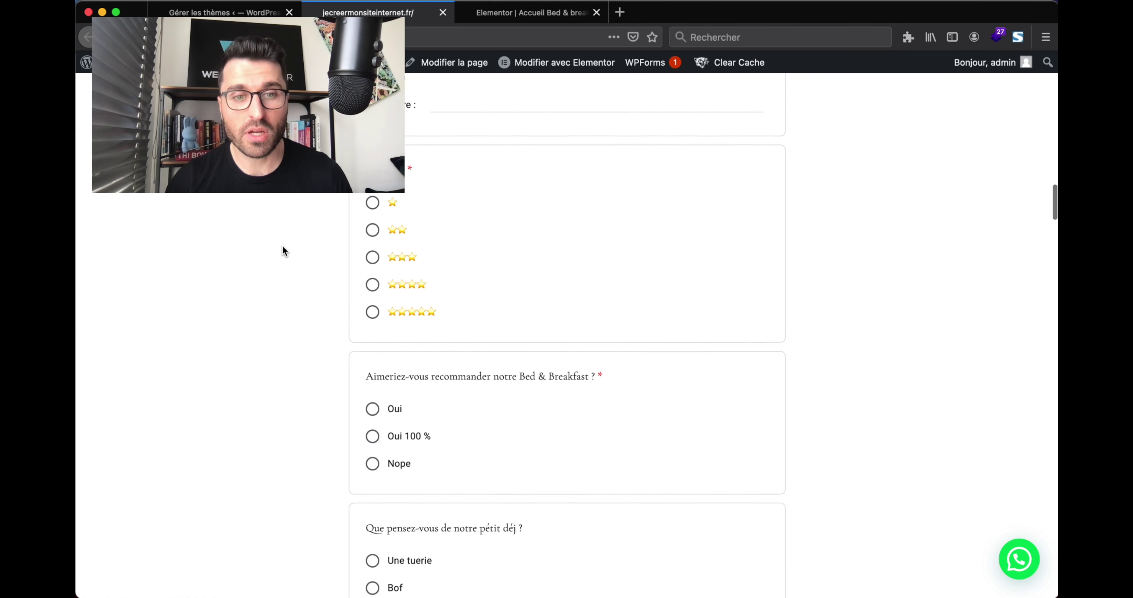
pyautogui.scroll(15, 282, 252)
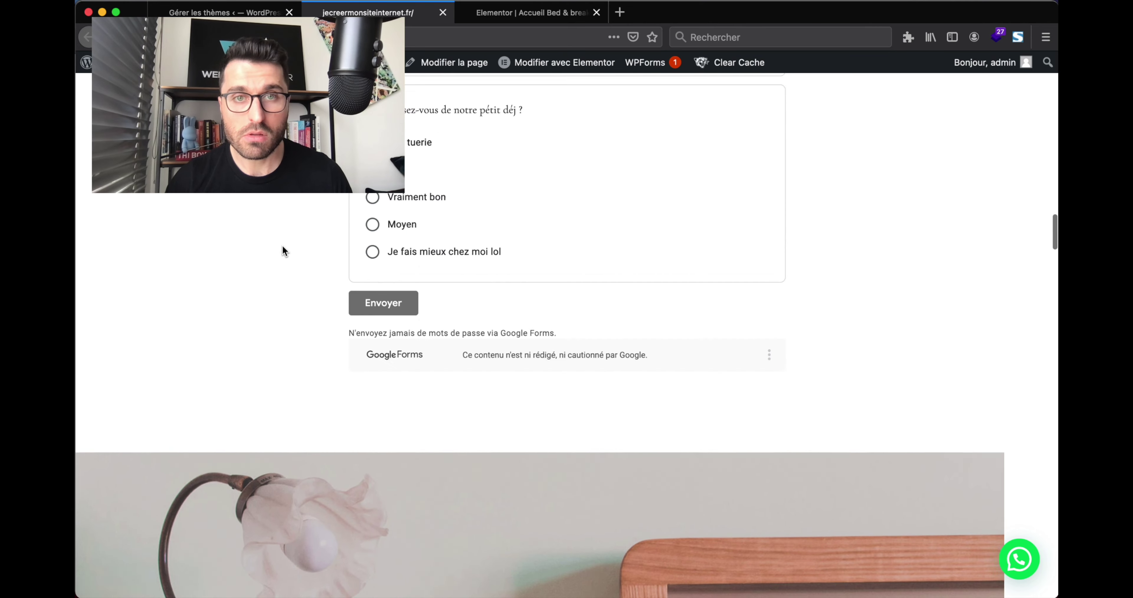
pyautogui.scroll(3, 283, 251)
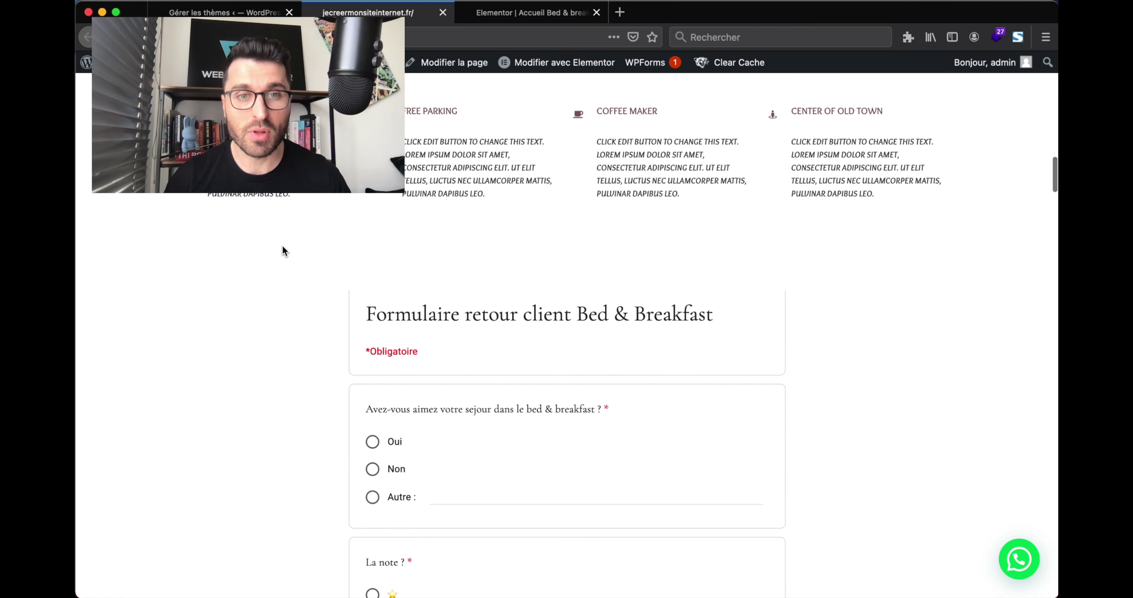
pyautogui.scroll(-3, 283, 251)
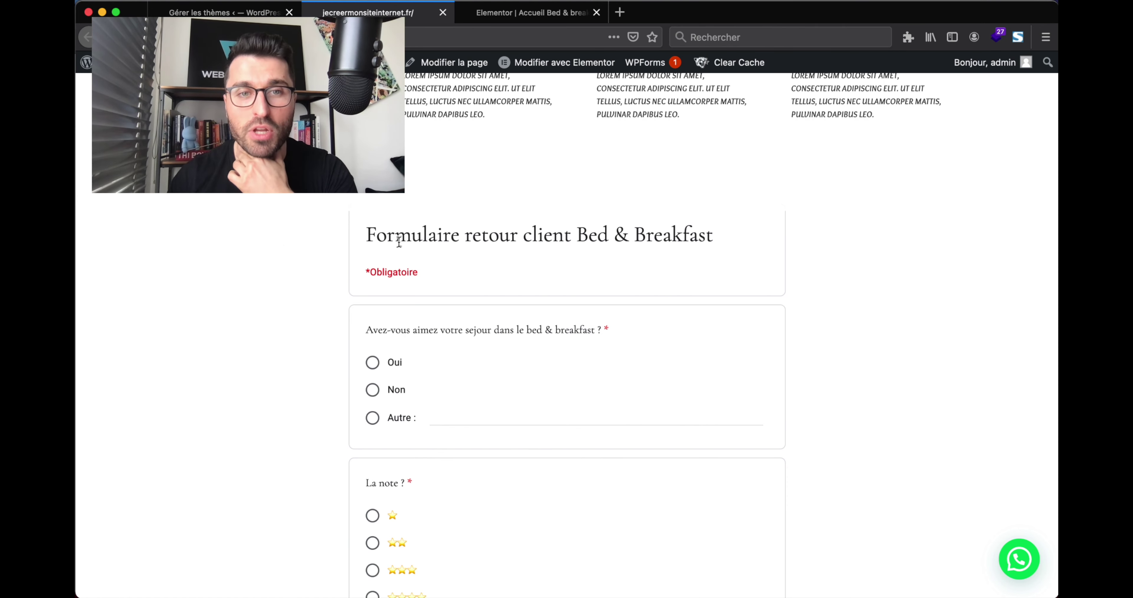
pyautogui.scroll(-3, 381, 261)
# Answer the embedded form with Oui, four stars, Oui 100 % and Moyen.
pyautogui.click(373, 289)
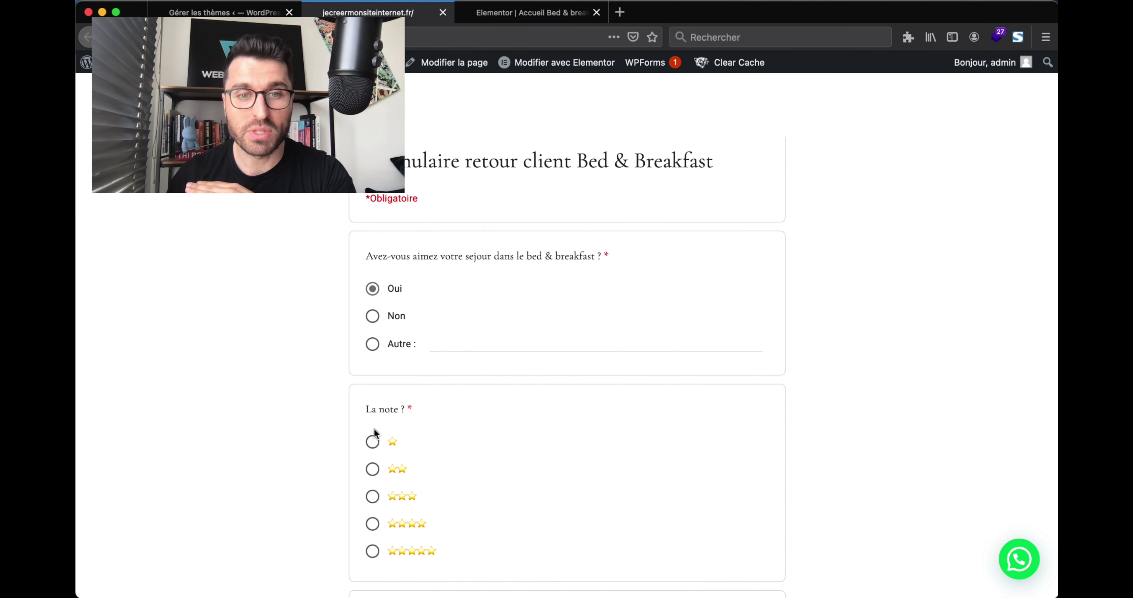
pyautogui.click(373, 524)
pyautogui.scroll(-7, 375, 526)
pyautogui.click(372, 365)
pyautogui.scroll(-5, 373, 367)
pyautogui.click(373, 364)
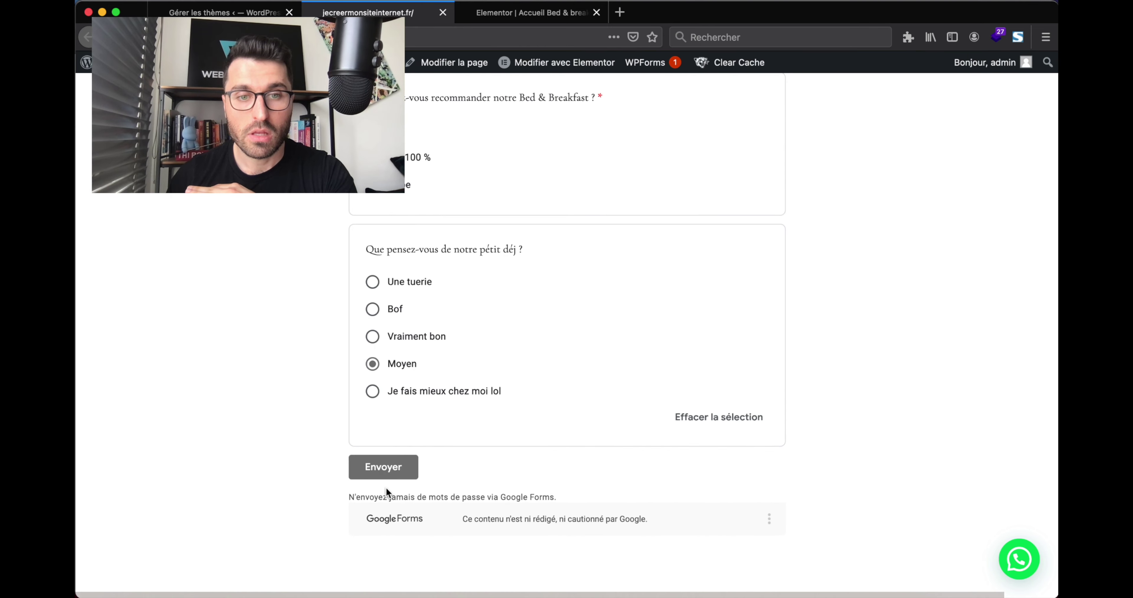
# Submit the test response with Envoyer and scroll back up the page.
pyautogui.click(390, 478)
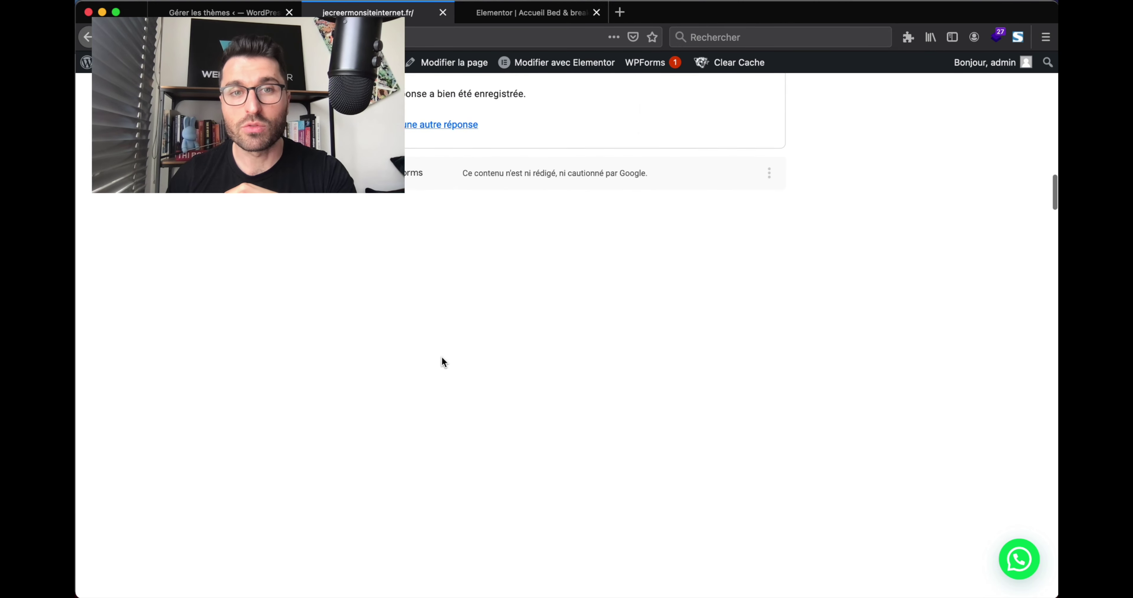
pyautogui.scroll(5, 442, 361)
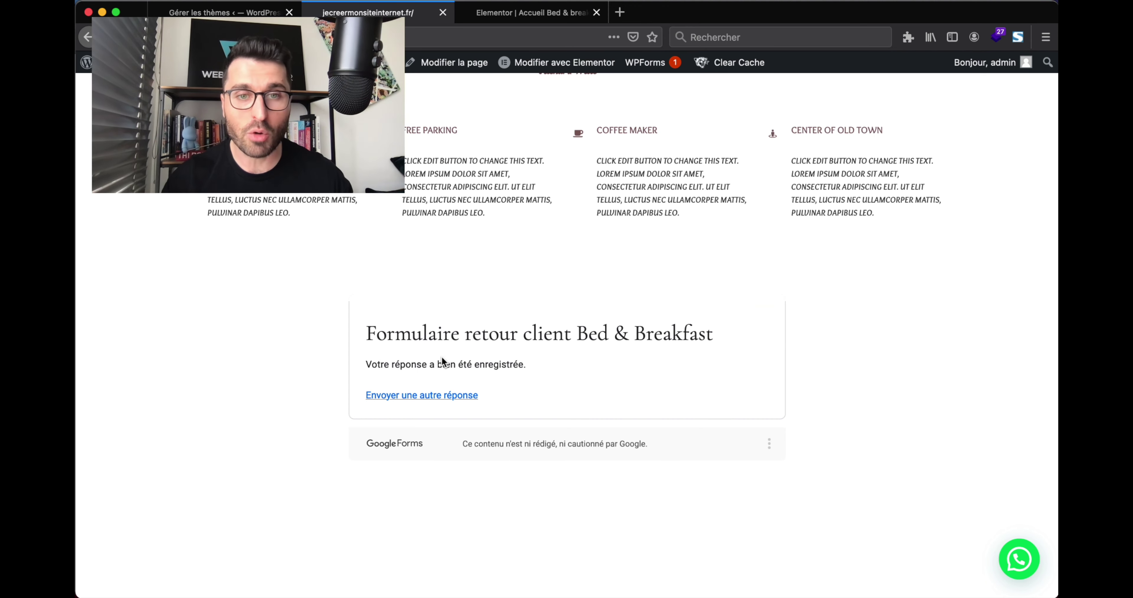
pyautogui.scroll(1, 443, 360)
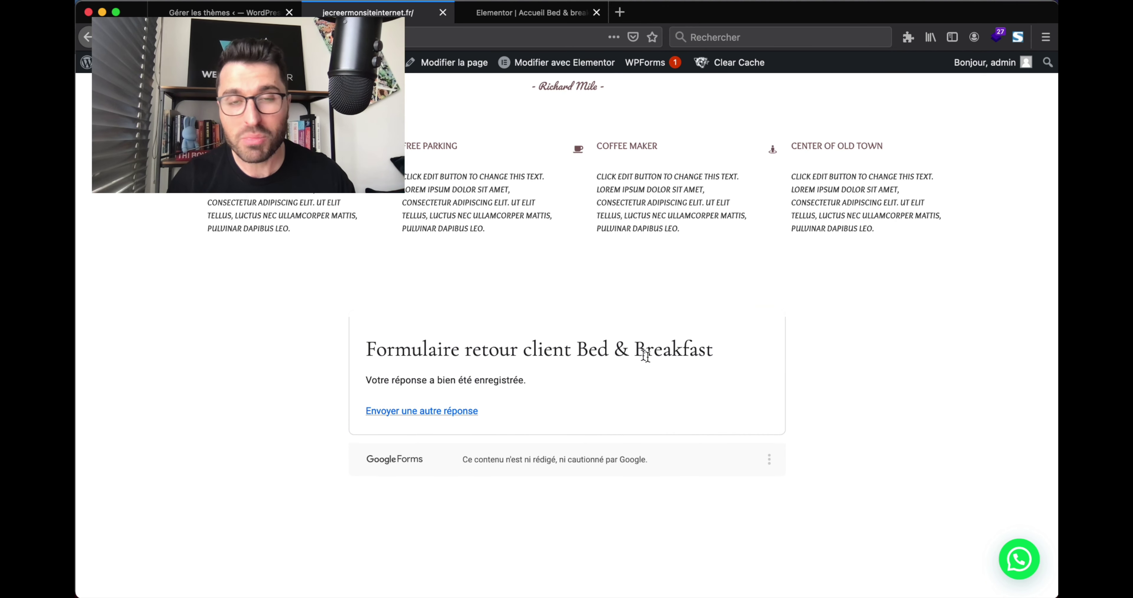
pyautogui.scroll(1, 655, 367)
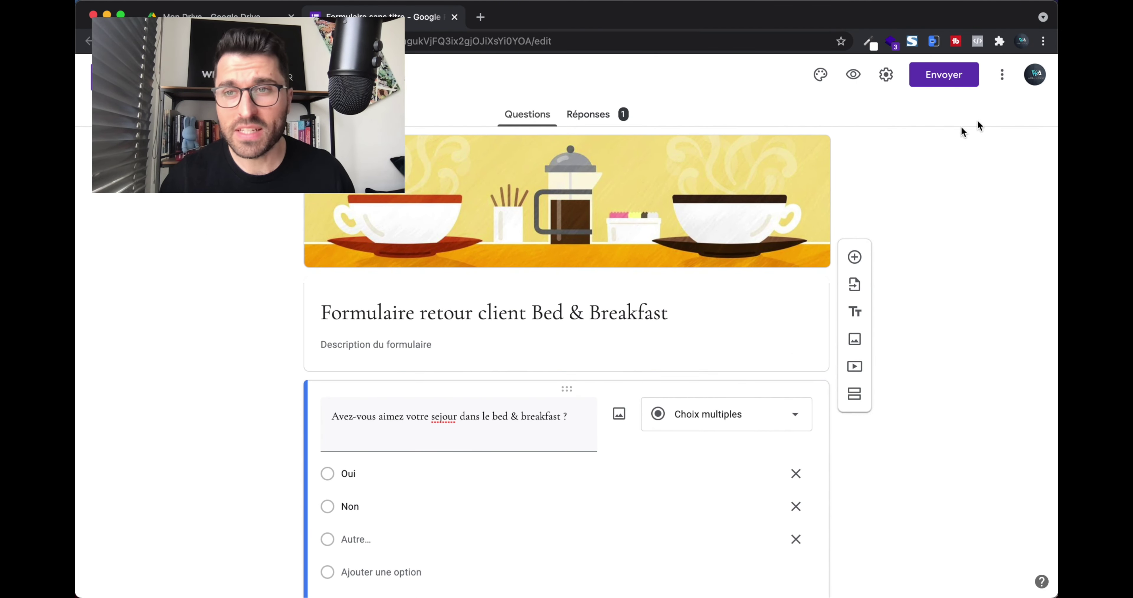
# Search the add-ons Marketplace for 'email' and open the Email Notifications for Google Forms card.
pyautogui.click(1002, 75)
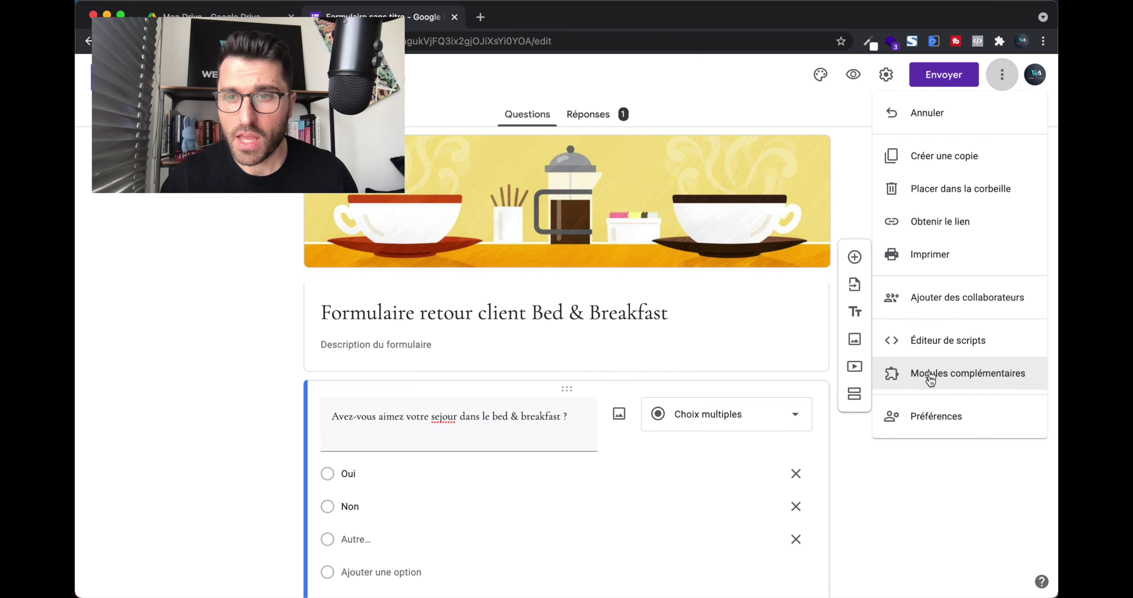
pyautogui.click(955, 383)
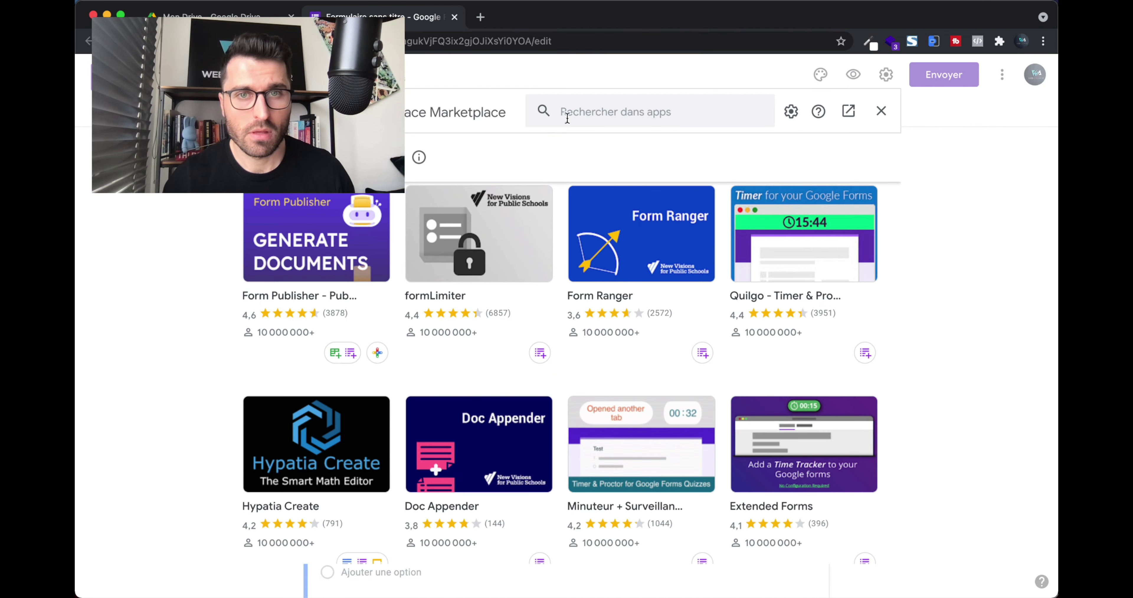
pyautogui.click(567, 117)
pyautogui.write('email')
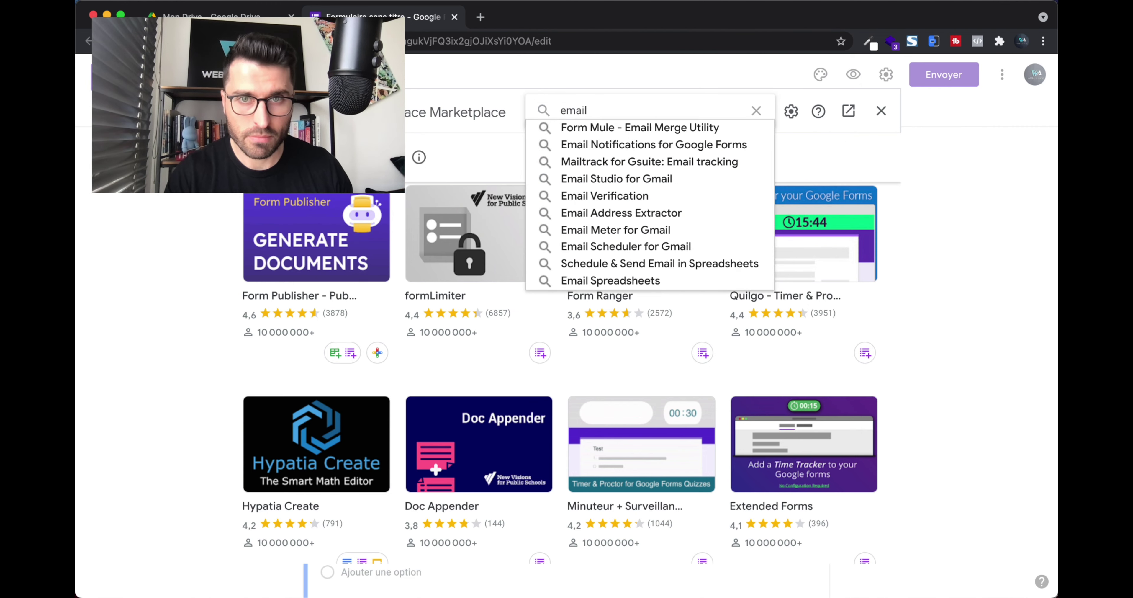
pyautogui.click(605, 147)
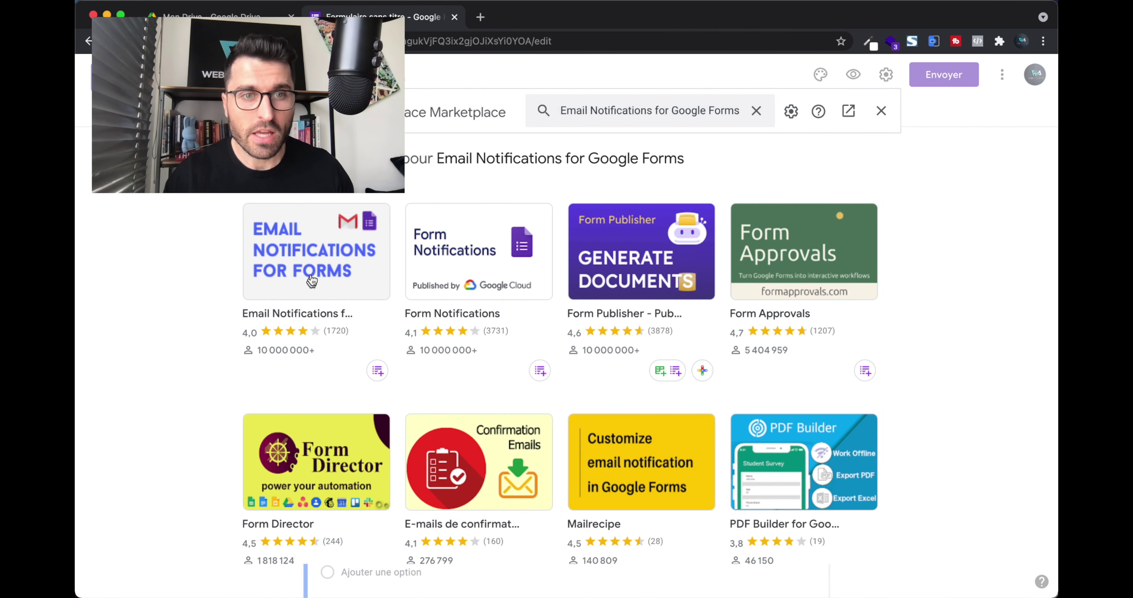
pyautogui.click(321, 270)
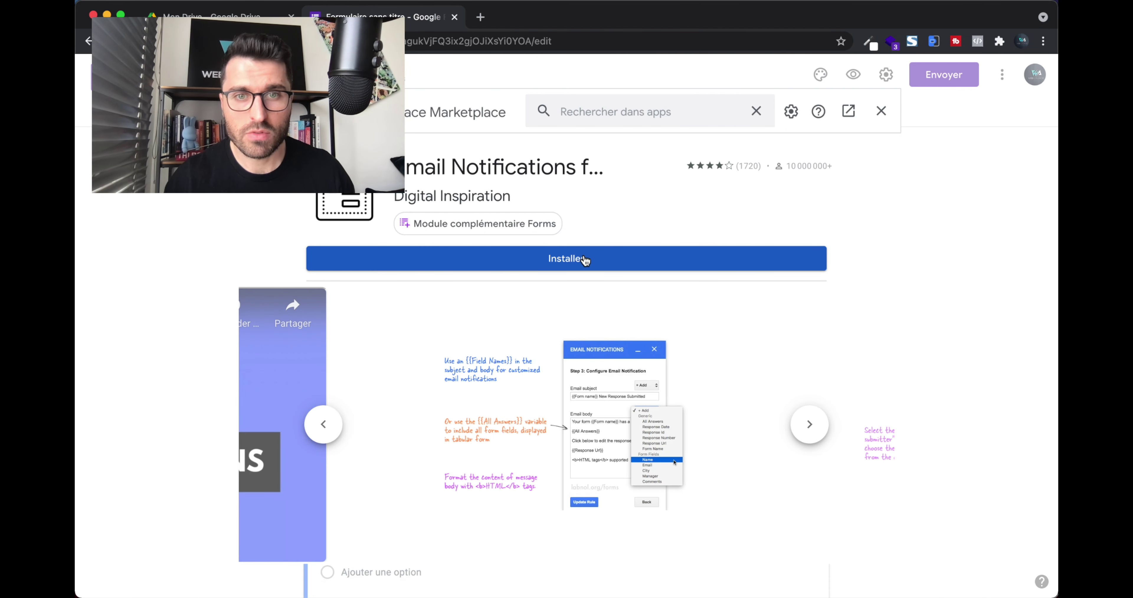
# Install Email Notifications for Google Forms, authorizing it with the form owner's Google account.
pyautogui.click(585, 260)
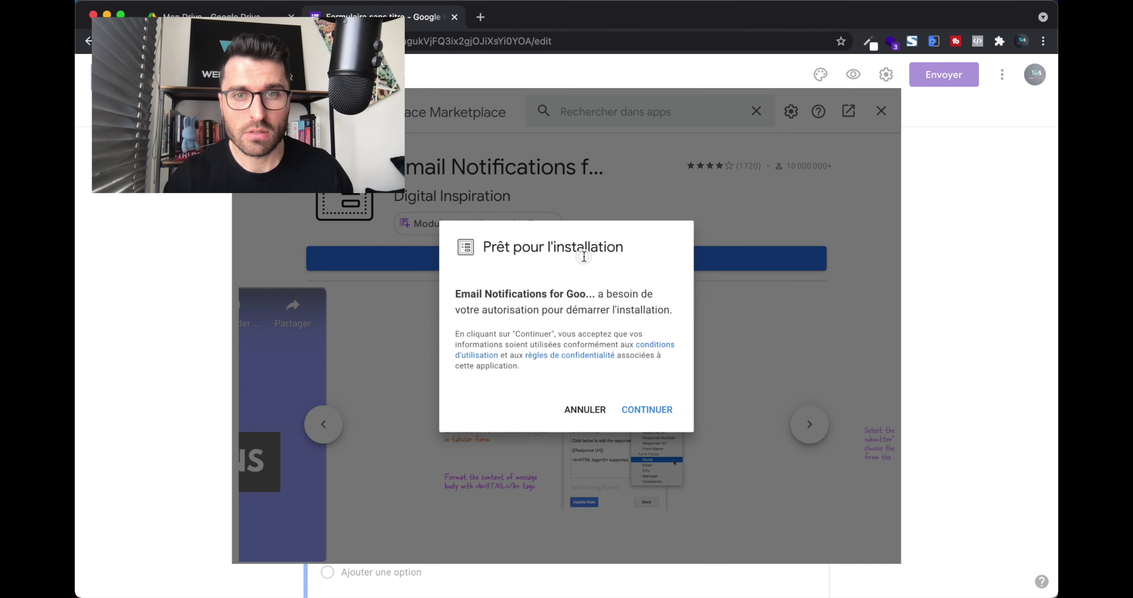
pyautogui.click(642, 408)
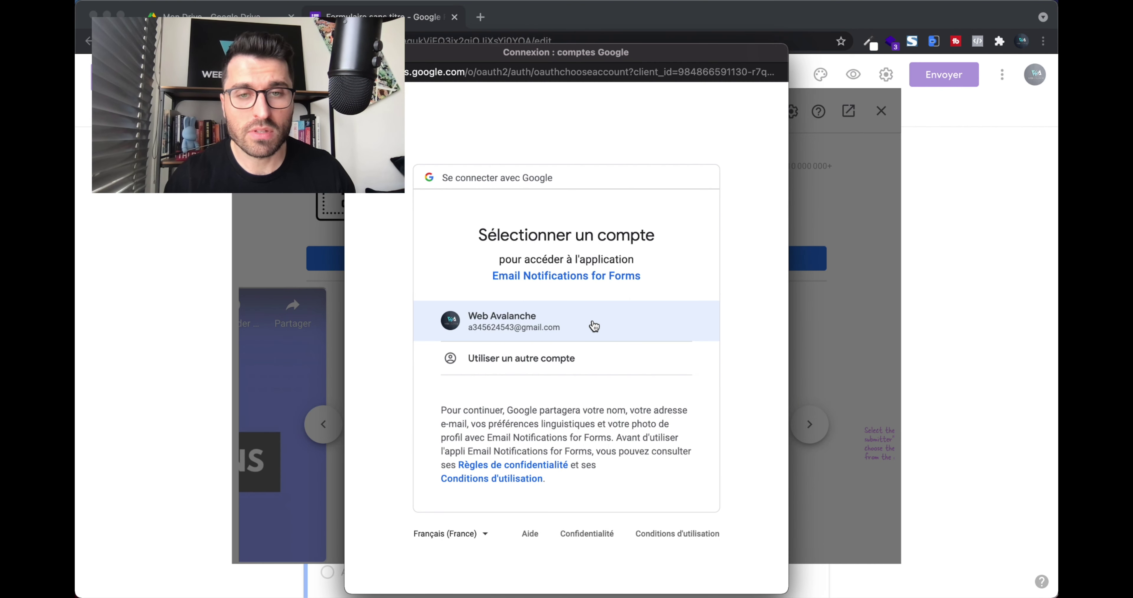
pyautogui.click(592, 326)
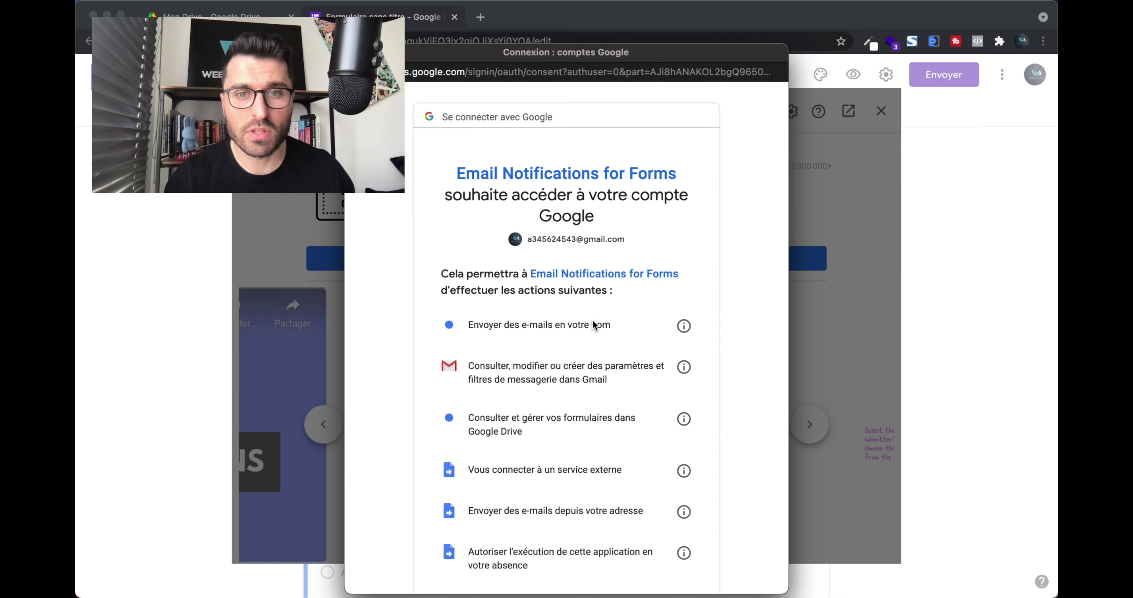
pyautogui.scroll(-10, 604, 315)
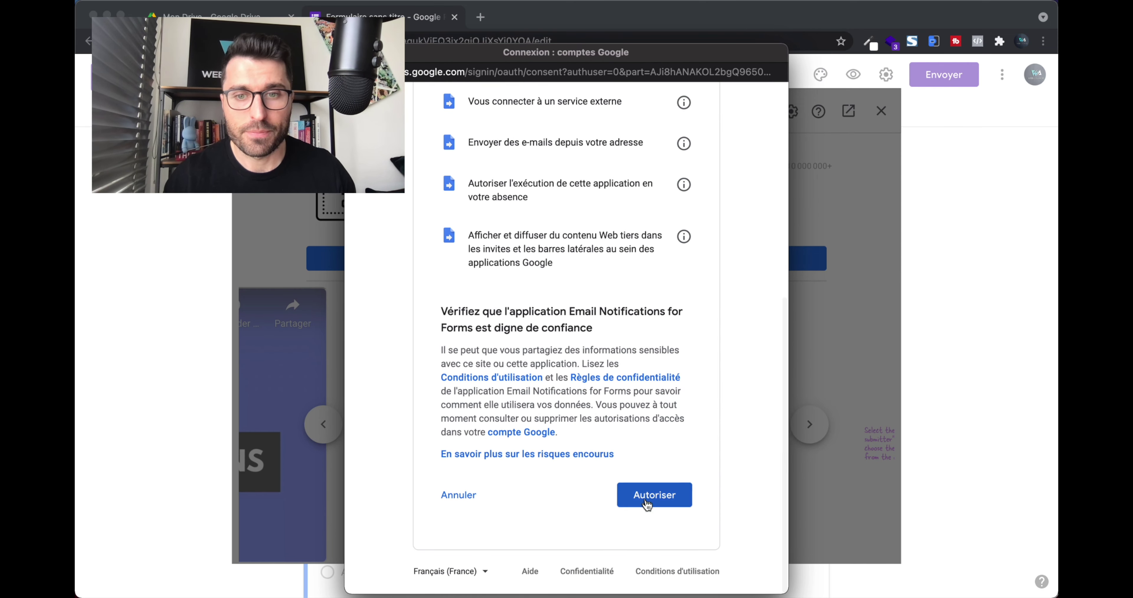
pyautogui.click(647, 501)
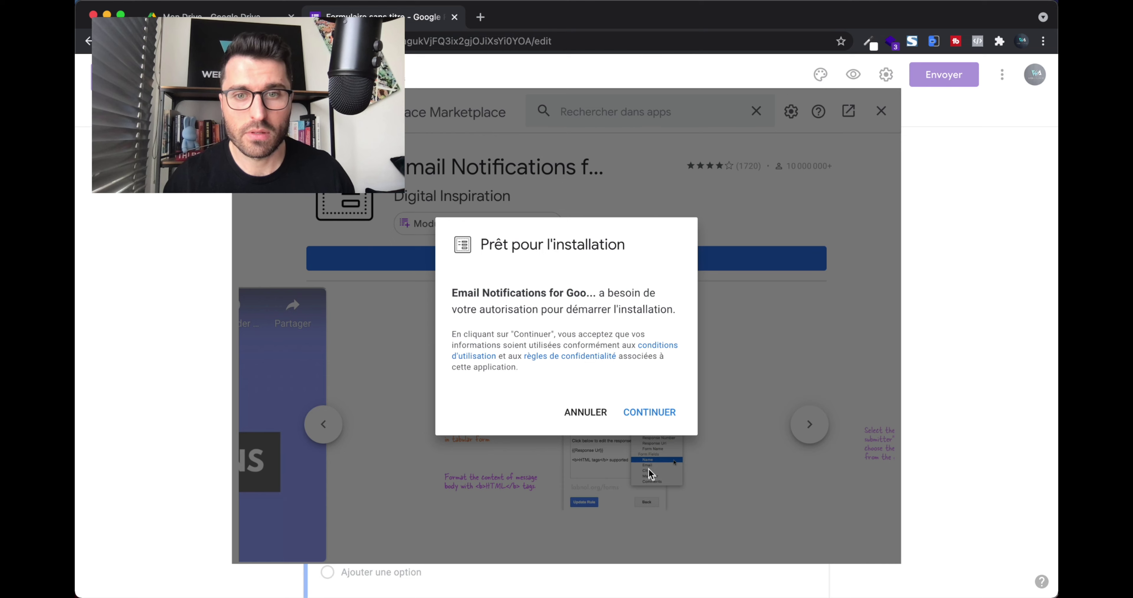
pyautogui.click(652, 416)
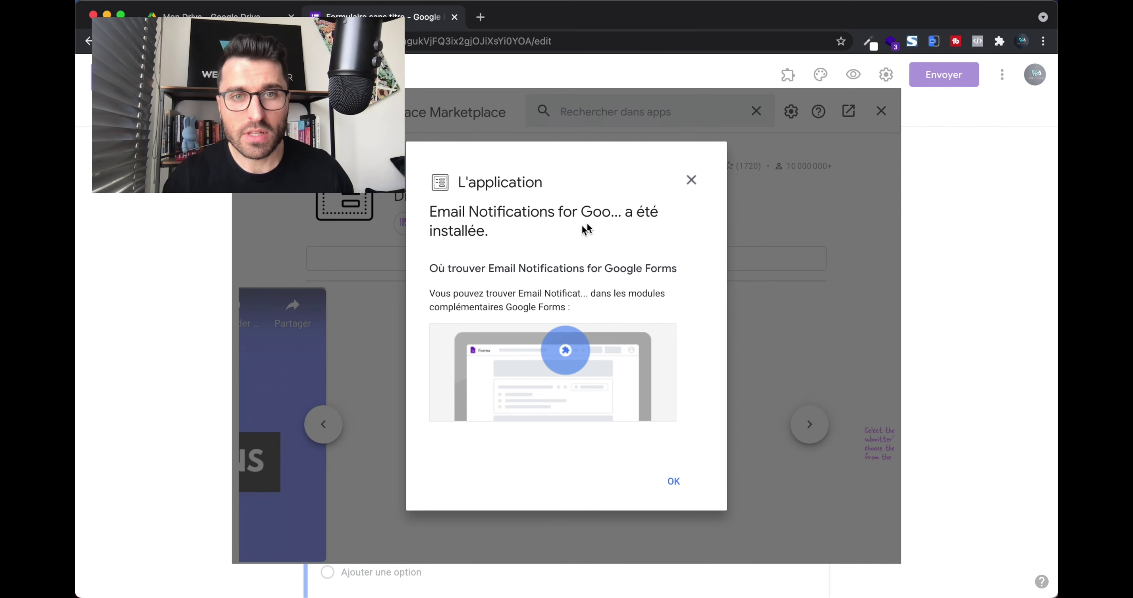
pyautogui.click(674, 482)
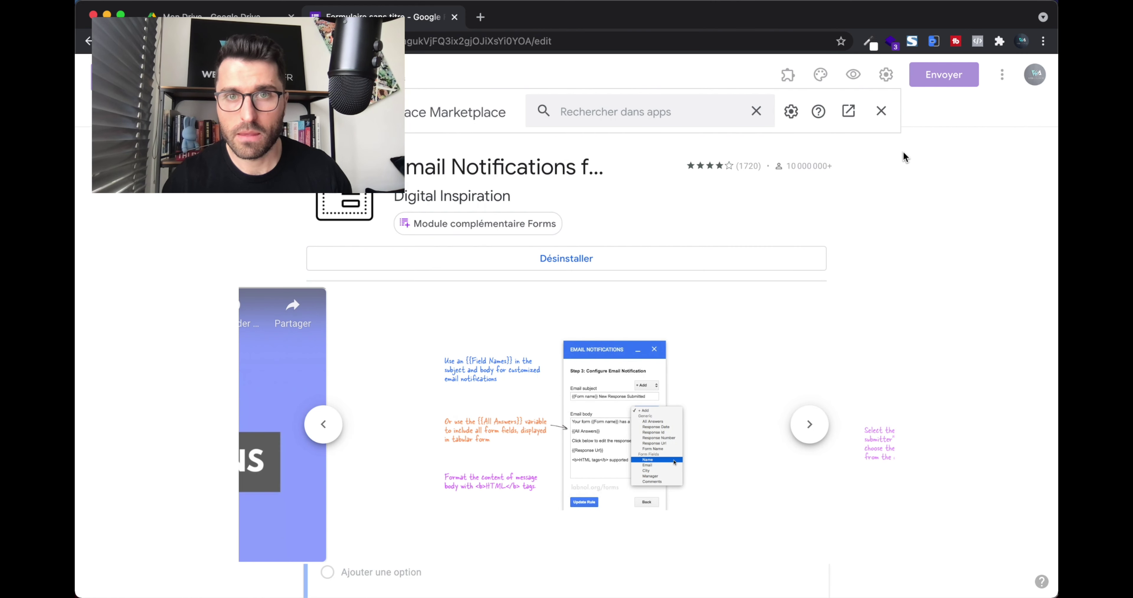
pyautogui.click(880, 112)
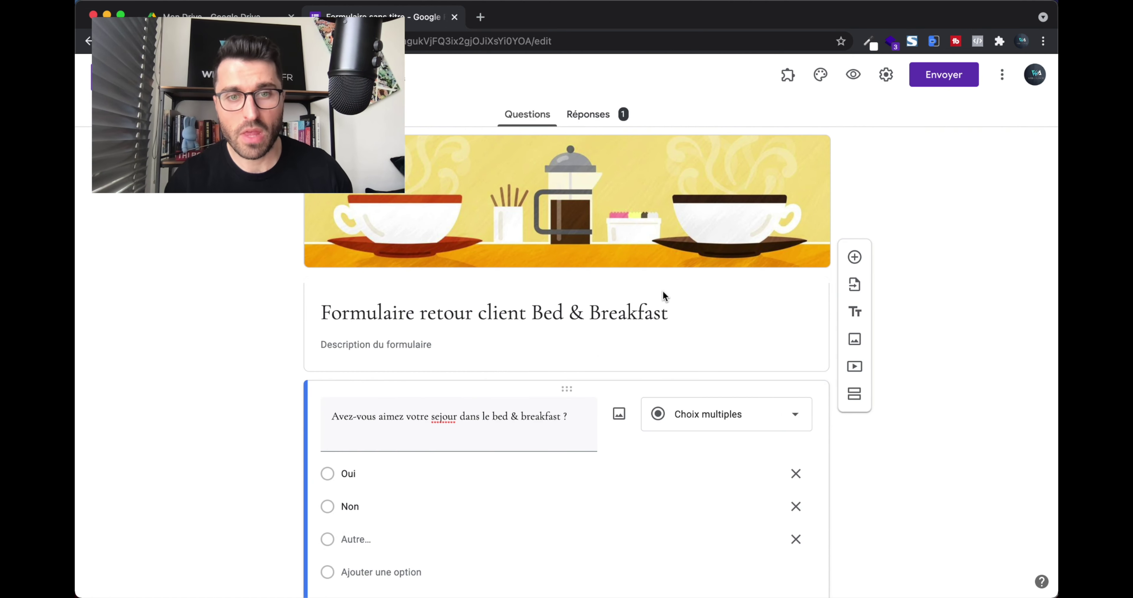
# Launch Email Notifications for Forms from the add-ons menu and create a new notification rule.
pyautogui.click(787, 78)
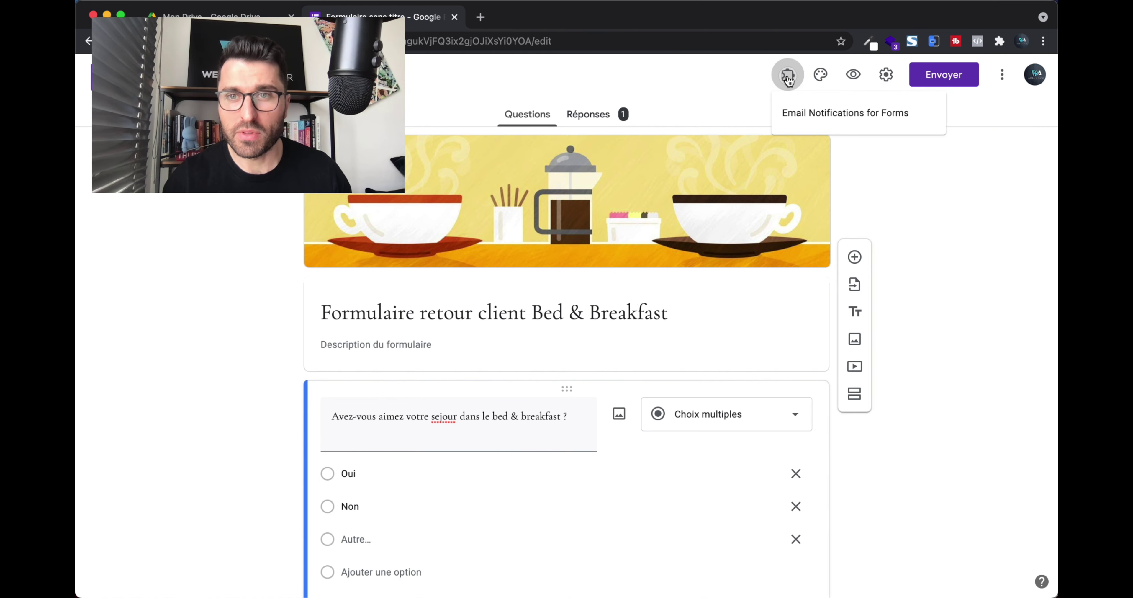
pyautogui.click(879, 122)
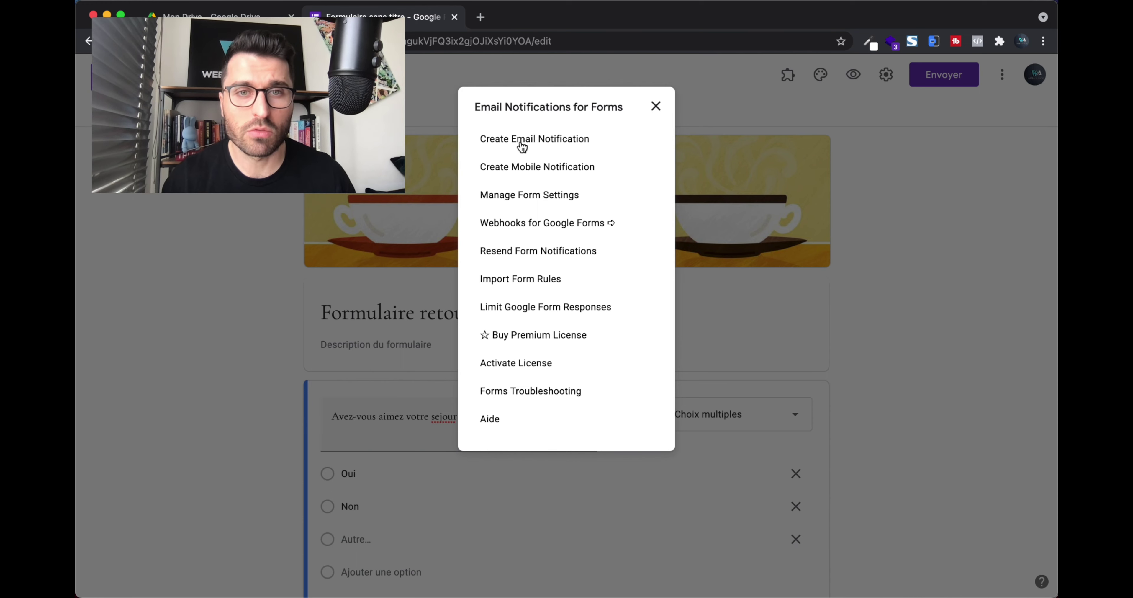
pyautogui.click(552, 140)
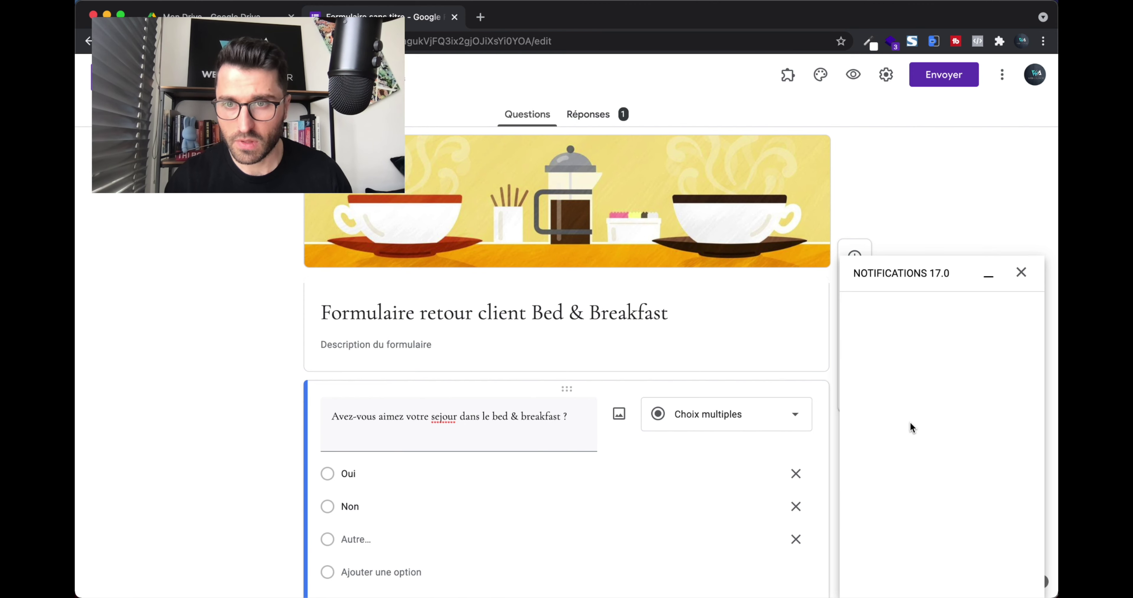
pyautogui.click(883, 355)
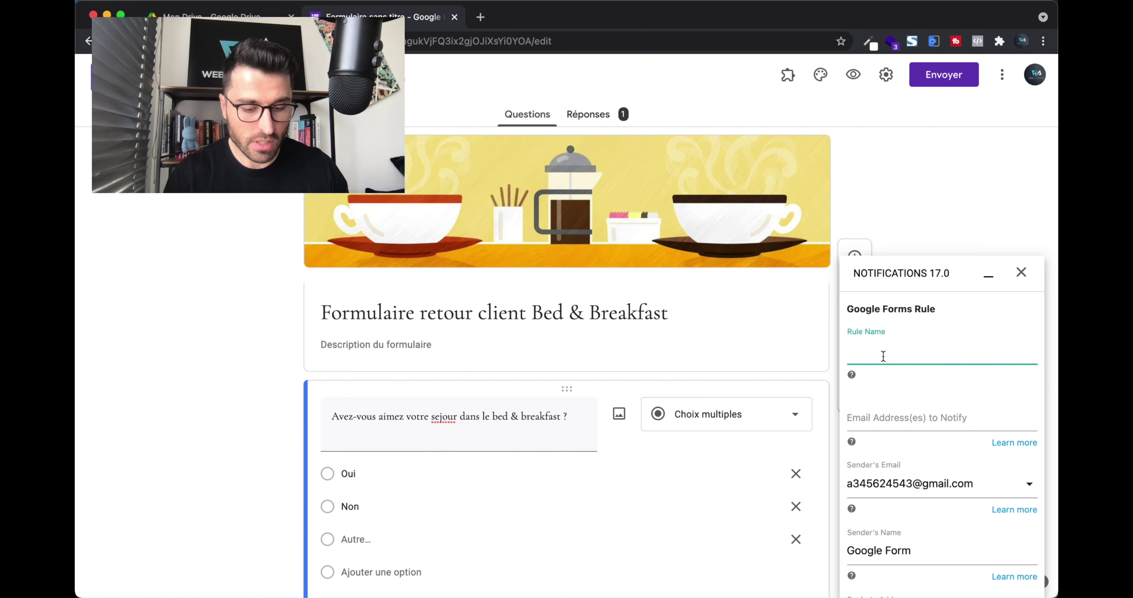
# Name the rule 'Email notification Form re Bed & break' and enter the recipient e-mail address.
pyautogui.write('Email noti')
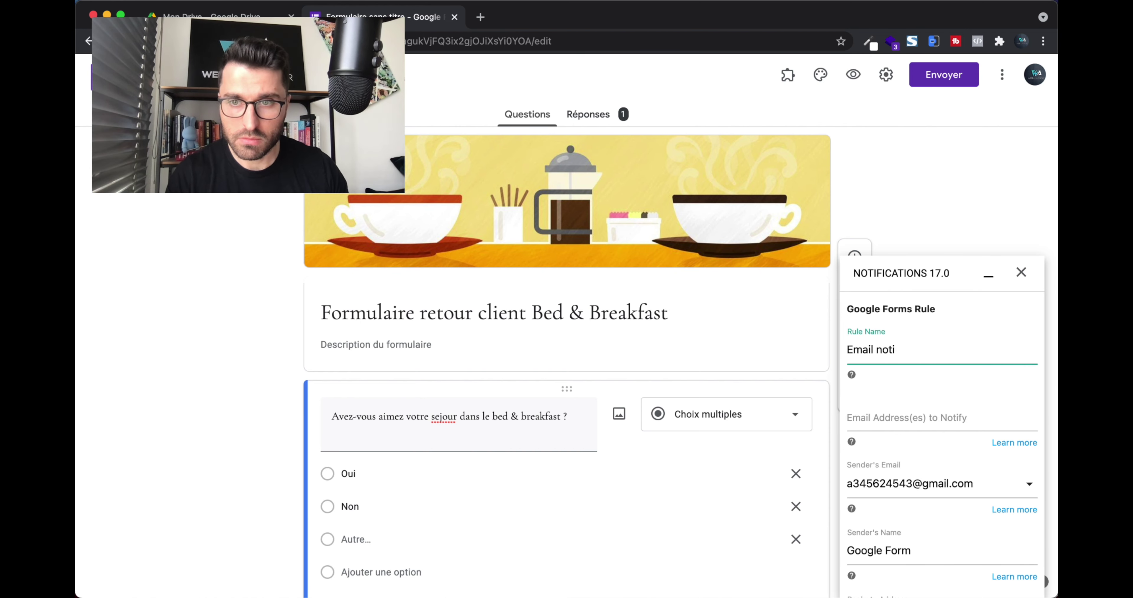
pyautogui.write('fication')
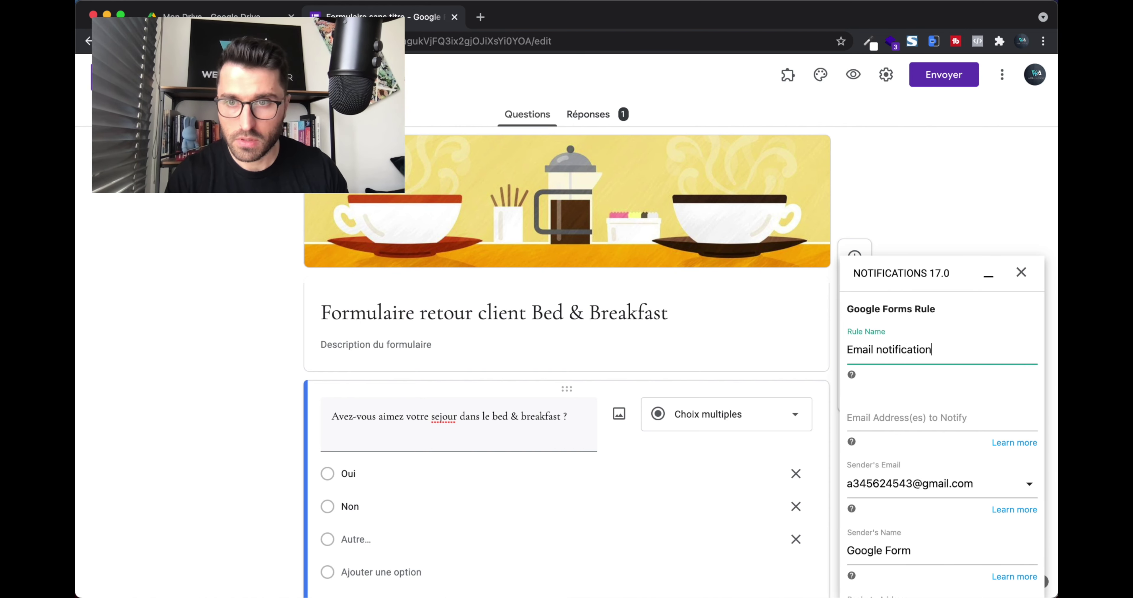
pyautogui.write(' Form')
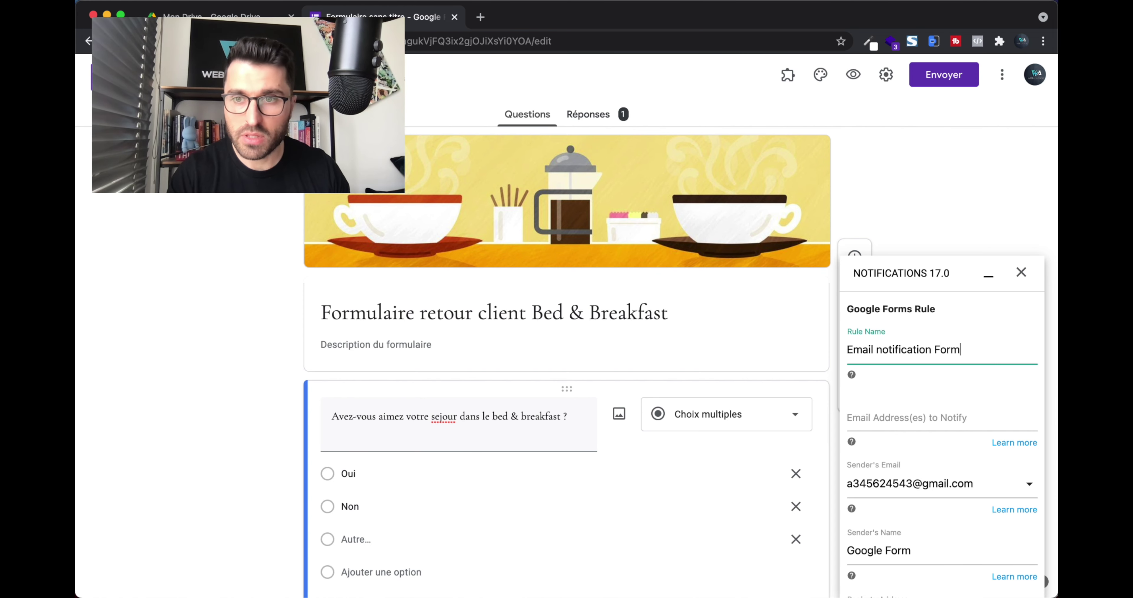
pyautogui.write('re Bed & break')
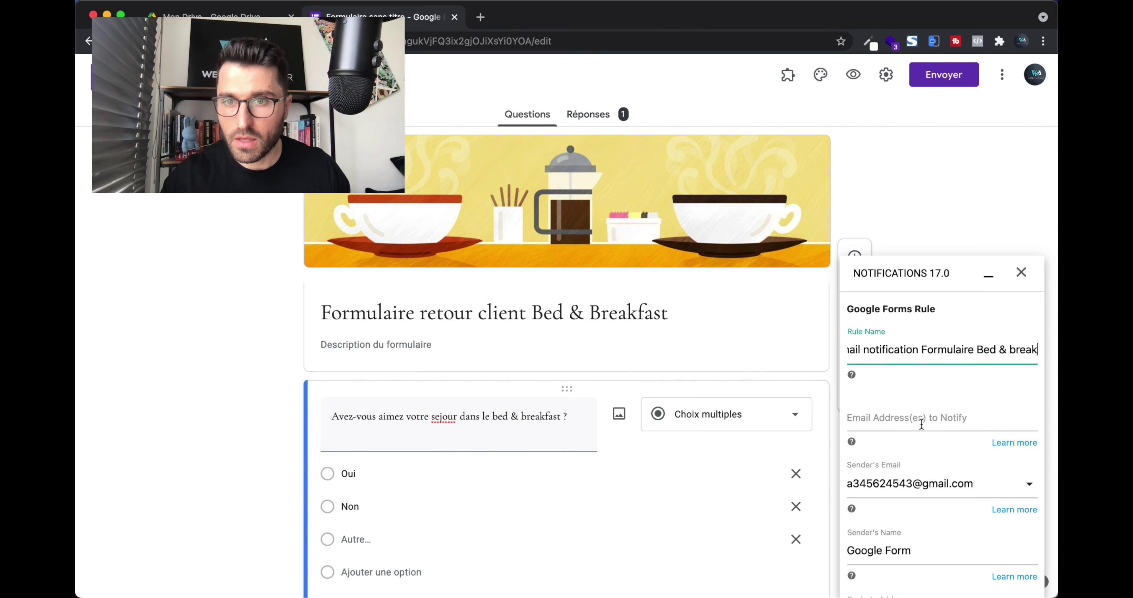
pyautogui.click(908, 419)
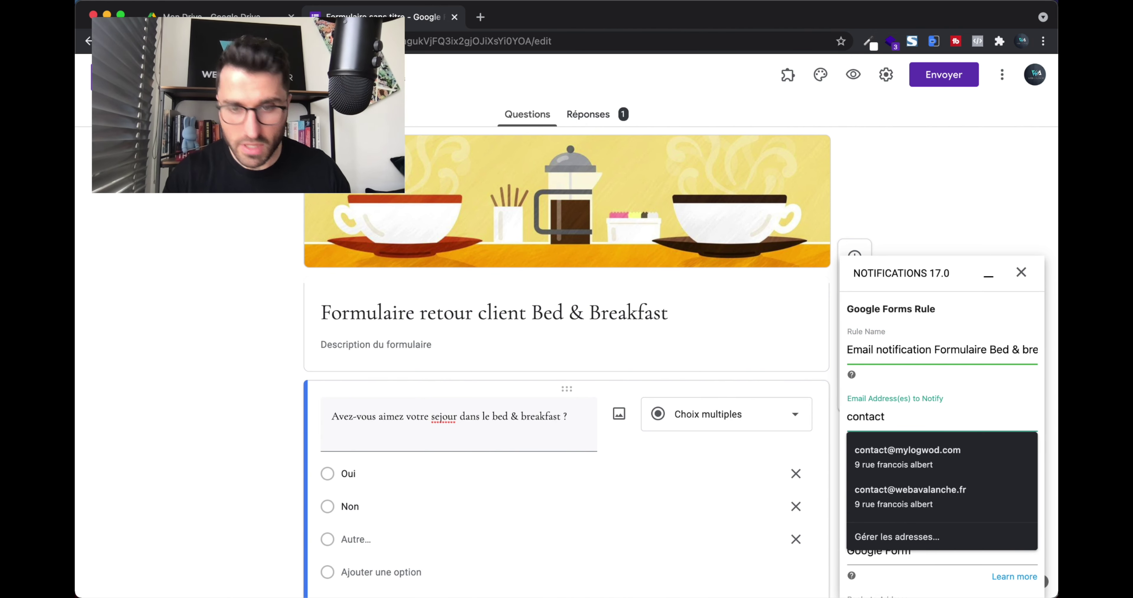
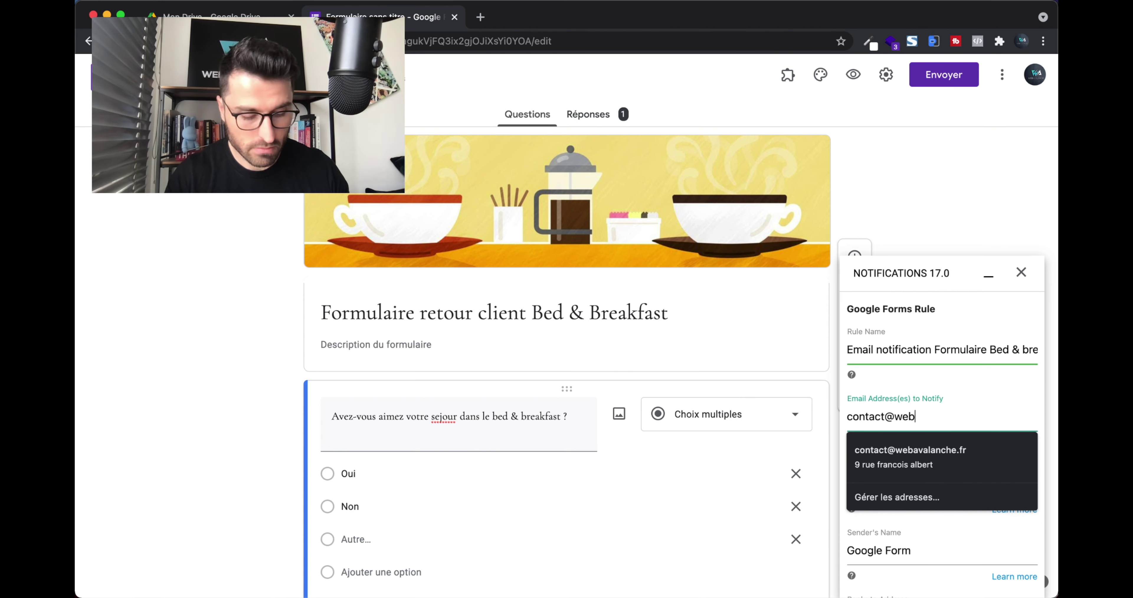
pyautogui.press('super+a')
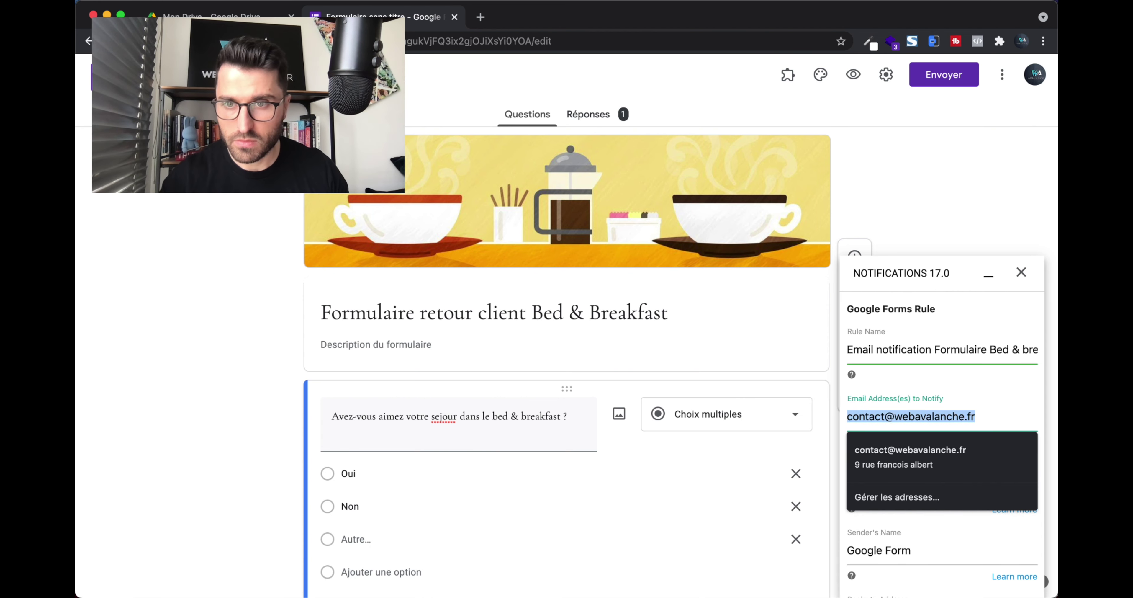
pyautogui.click(990, 415)
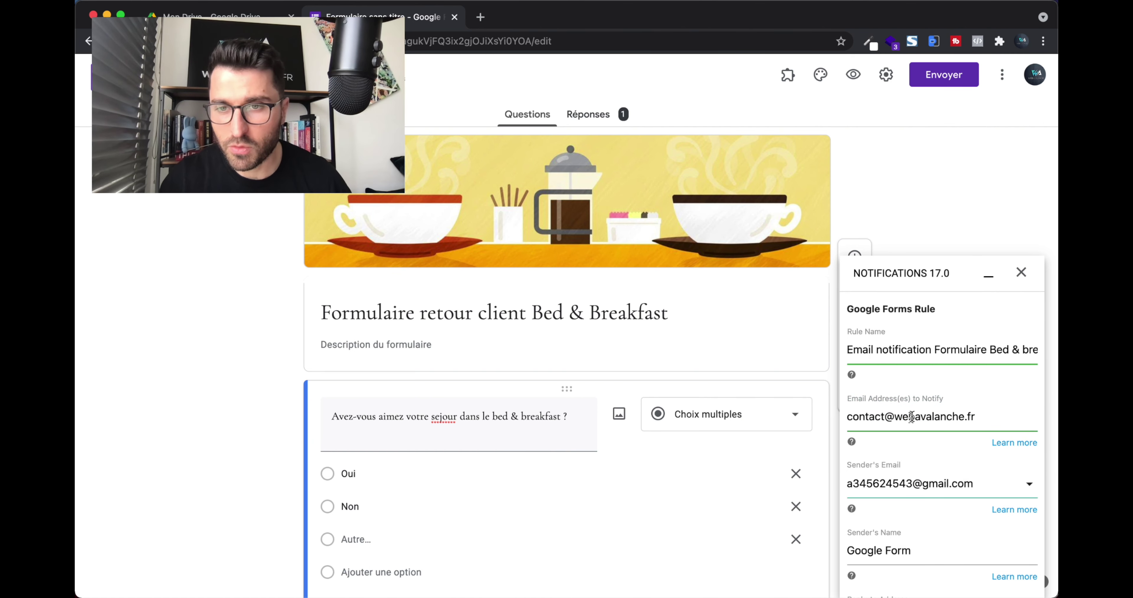
# Replace the sender's name Google Form with Web Avalanche, keeping the current sender address.
pyautogui.moveTo(901, 448)
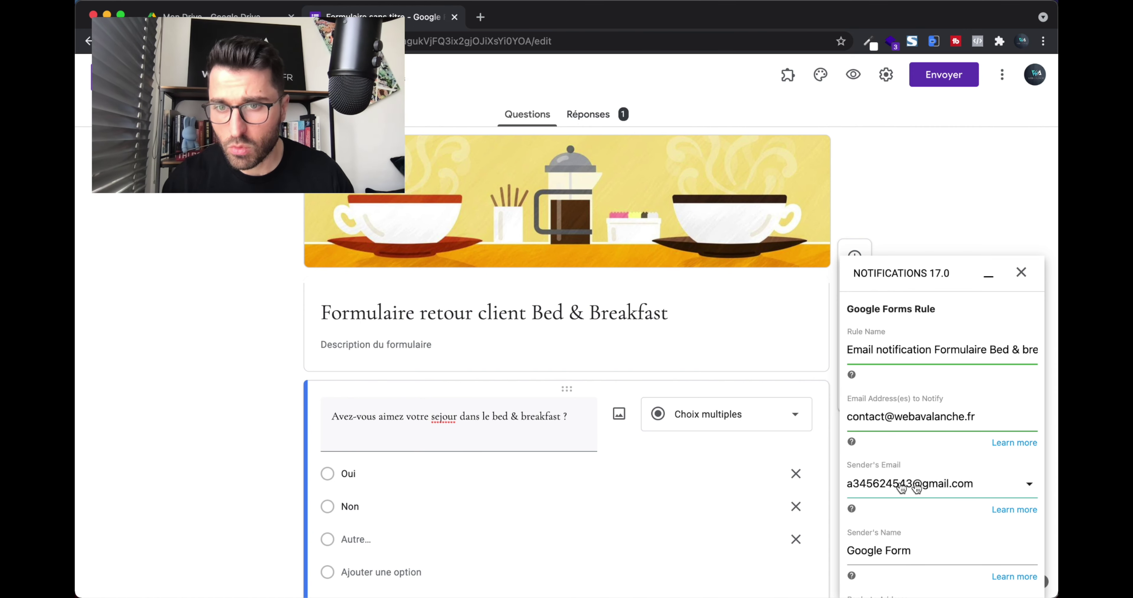
pyautogui.scroll(-4, 964, 487)
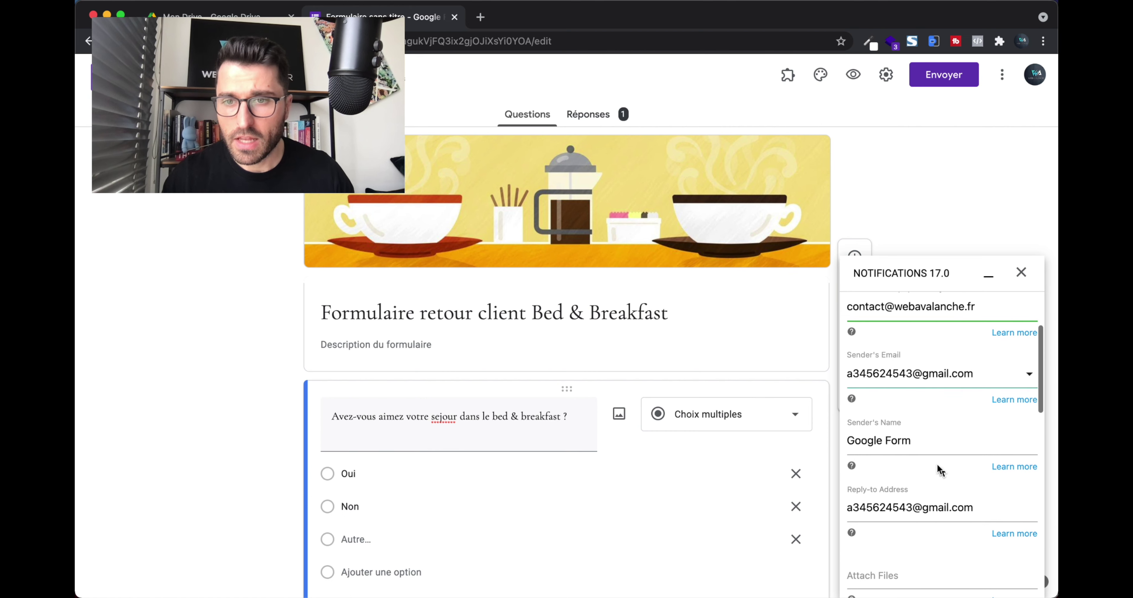
pyautogui.click(907, 440)
pyautogui.moveTo(907, 440); pyautogui.dragTo(829, 444)
pyautogui.write('W')
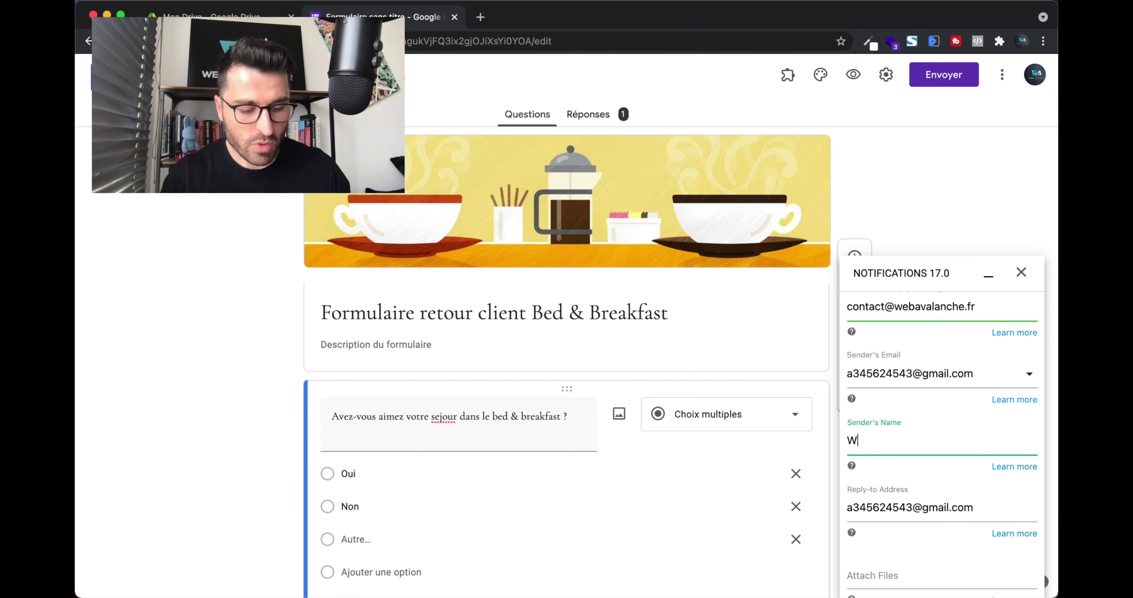
pyautogui.write('eb Avalanche')
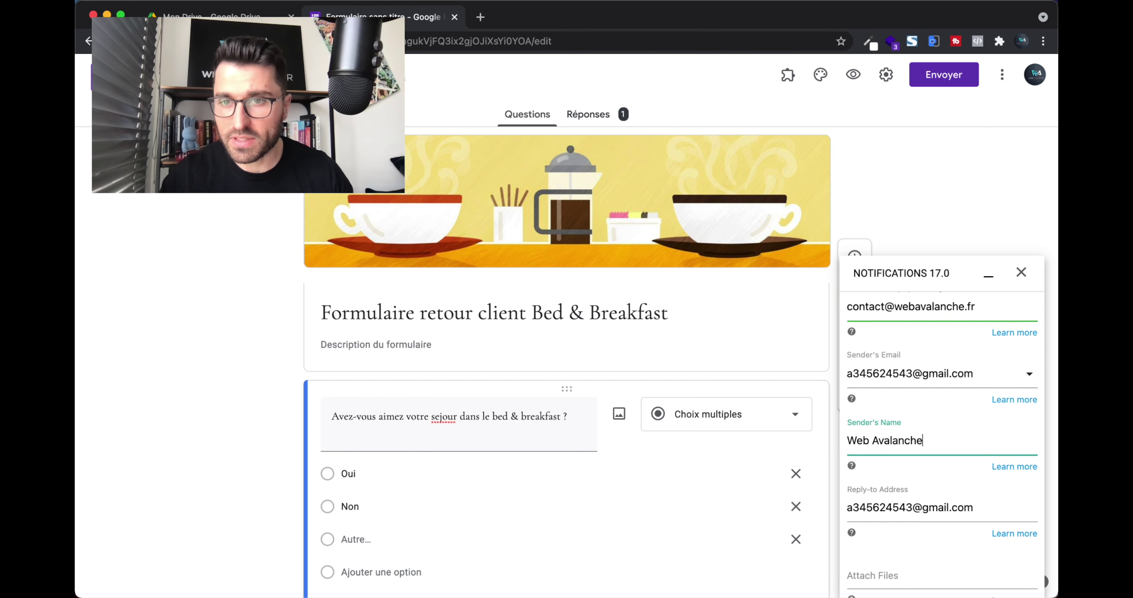
pyautogui.scroll(2, 915, 385)
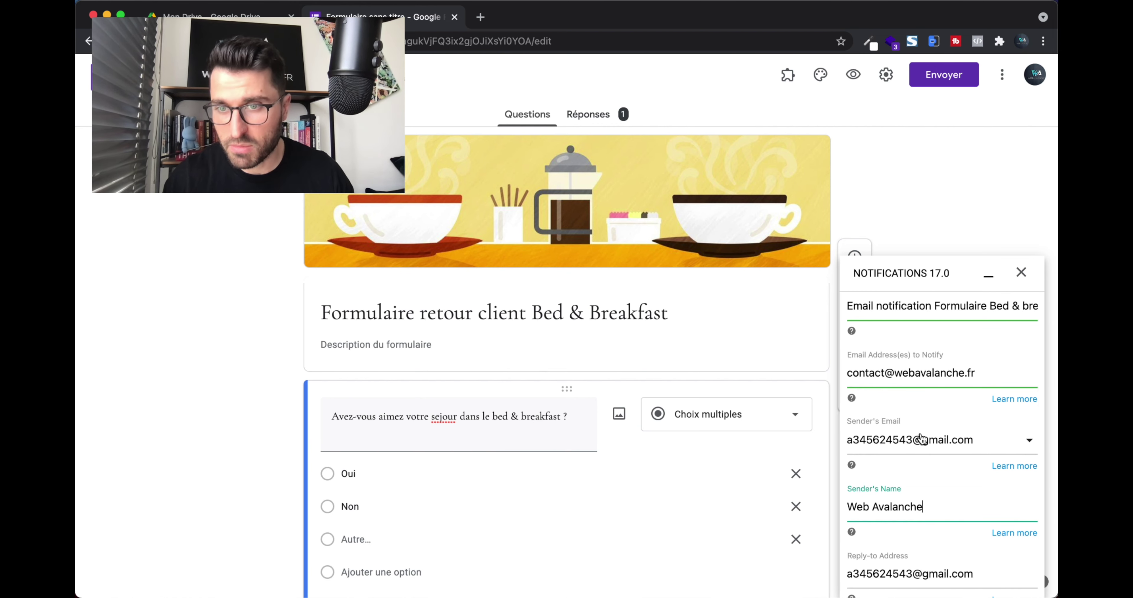
pyautogui.click(1023, 439)
pyautogui.click(968, 409)
pyautogui.scroll(-4, 924, 434)
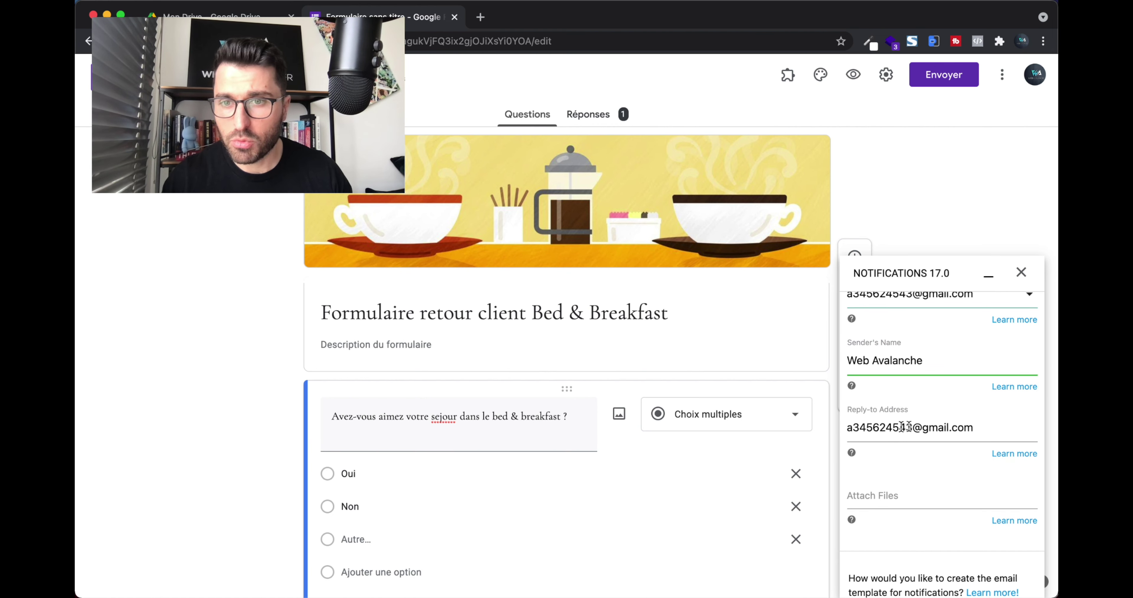
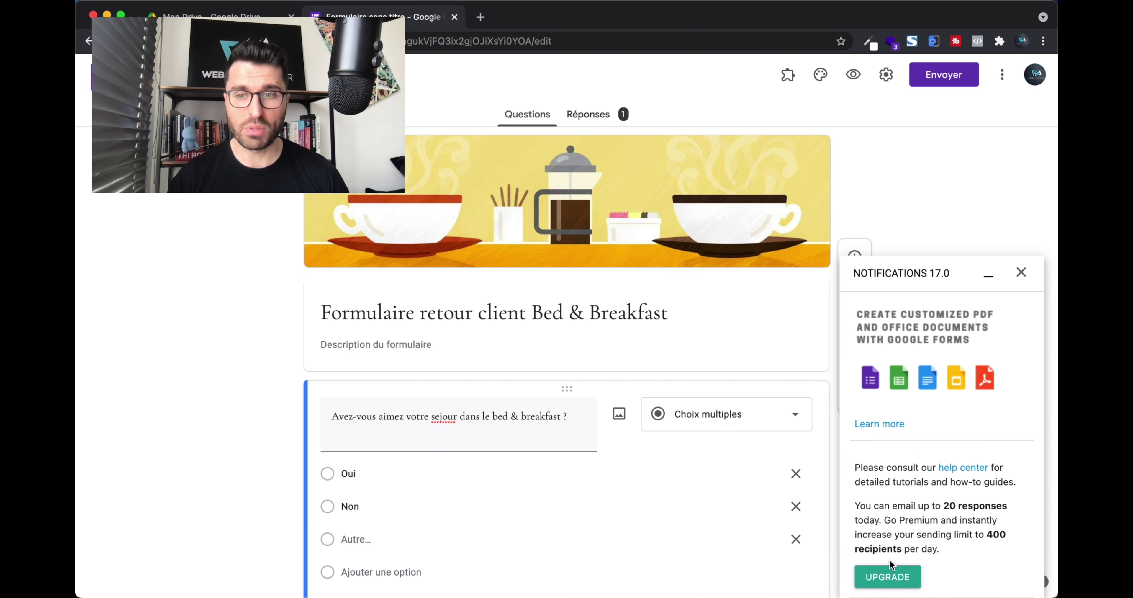
# Close the Notifications add-on sidebar now that its settings are saved.
pyautogui.click(1021, 273)
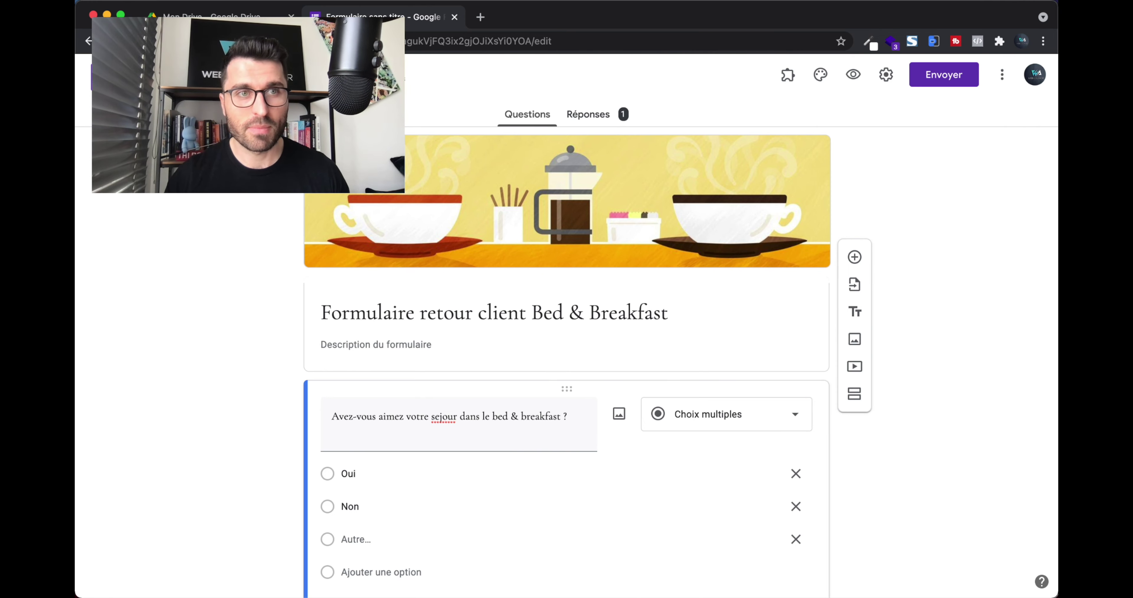
# Show all open windows to find the Firefox window with the WordPress Themes page.
pyautogui.hotkey('ctrl', 'Up')
# Load the WordPress site's home page in a new private Firefox window.
pyautogui.click(464, 248)
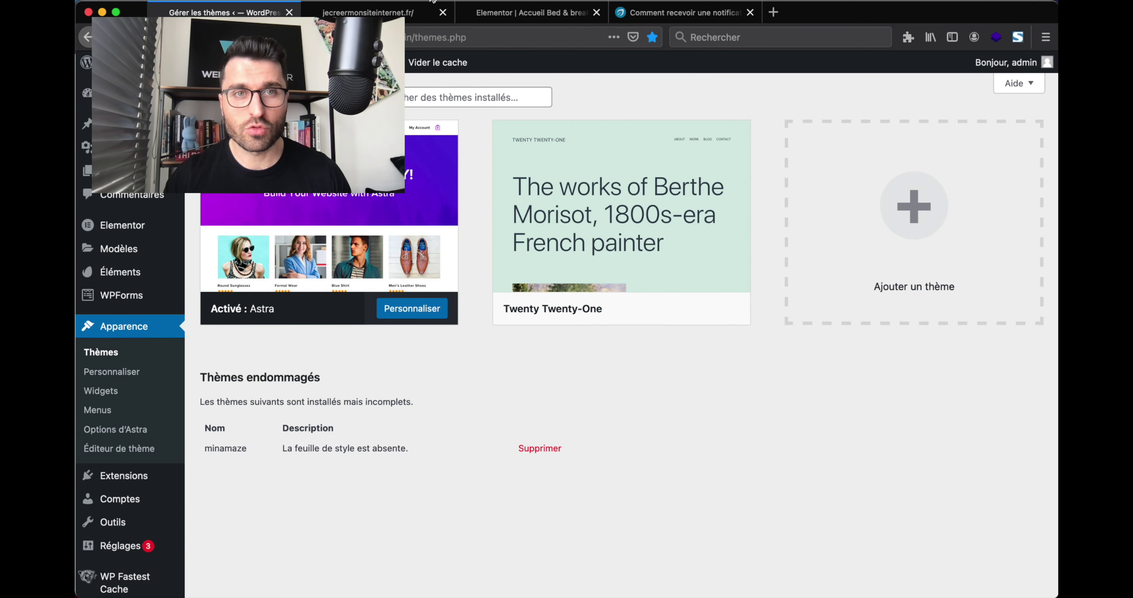
pyautogui.click(392, 12)
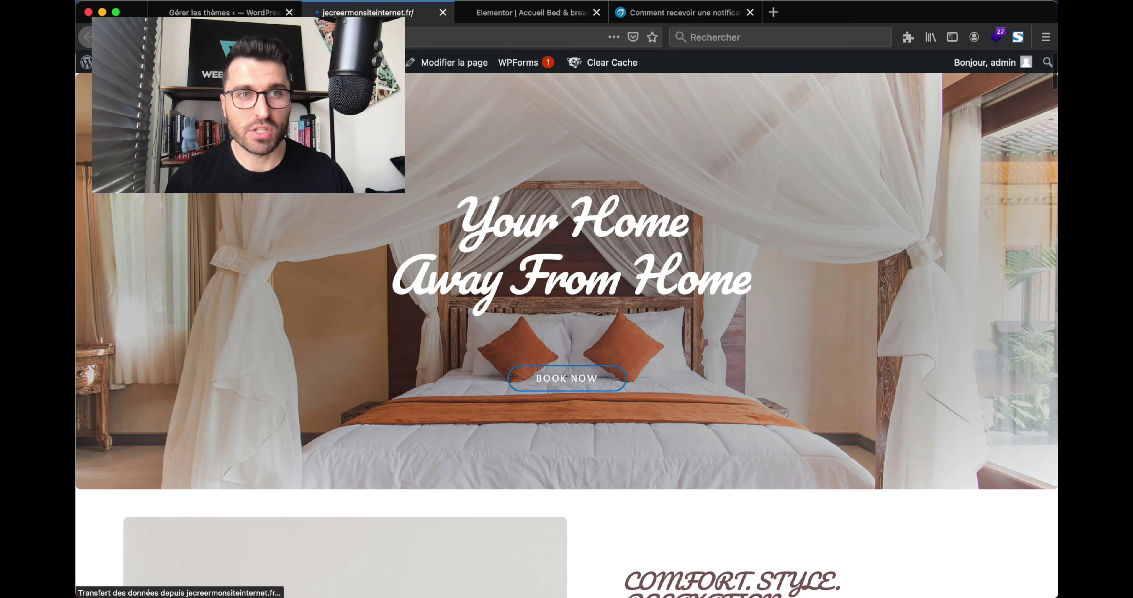
pyautogui.click(282, 36)
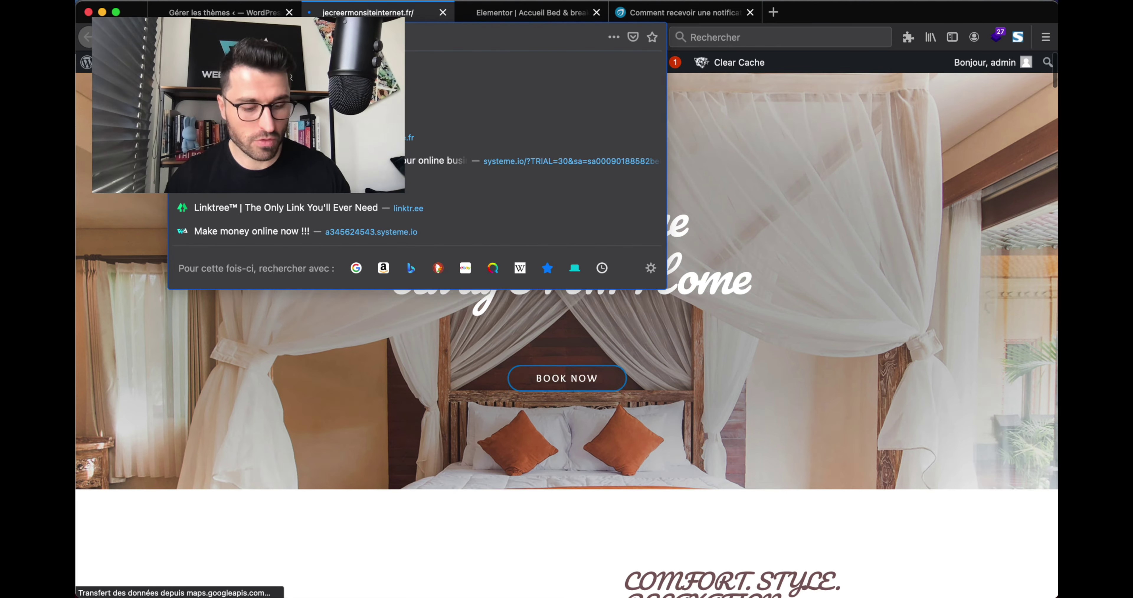
pyautogui.click(173, 1)
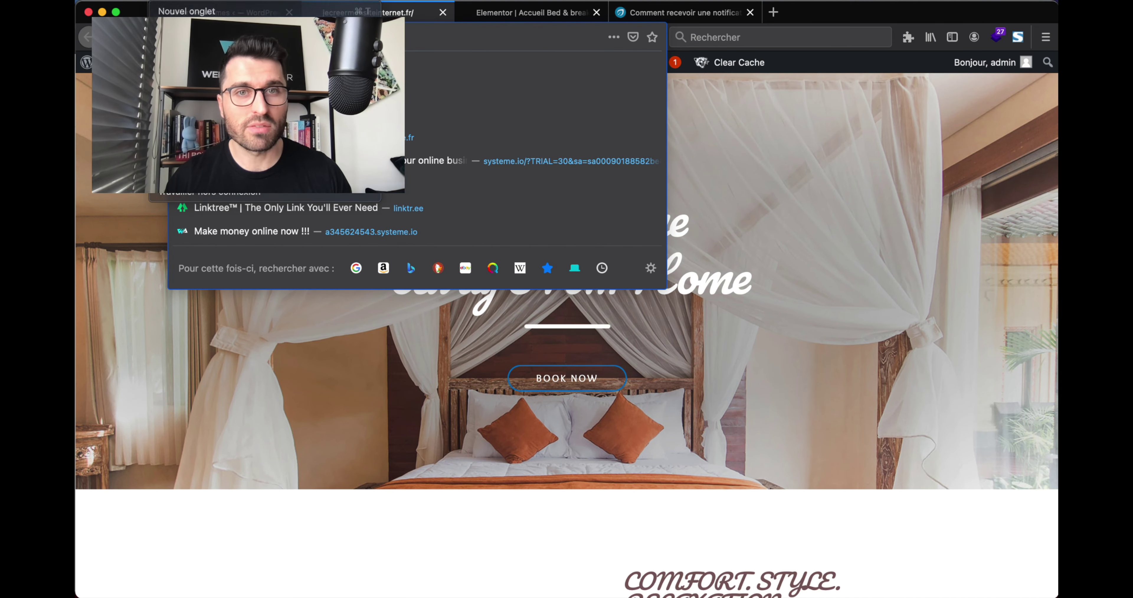
pyautogui.click(211, 43)
pyautogui.write('https://jecreermonsiteinternet.fr/')
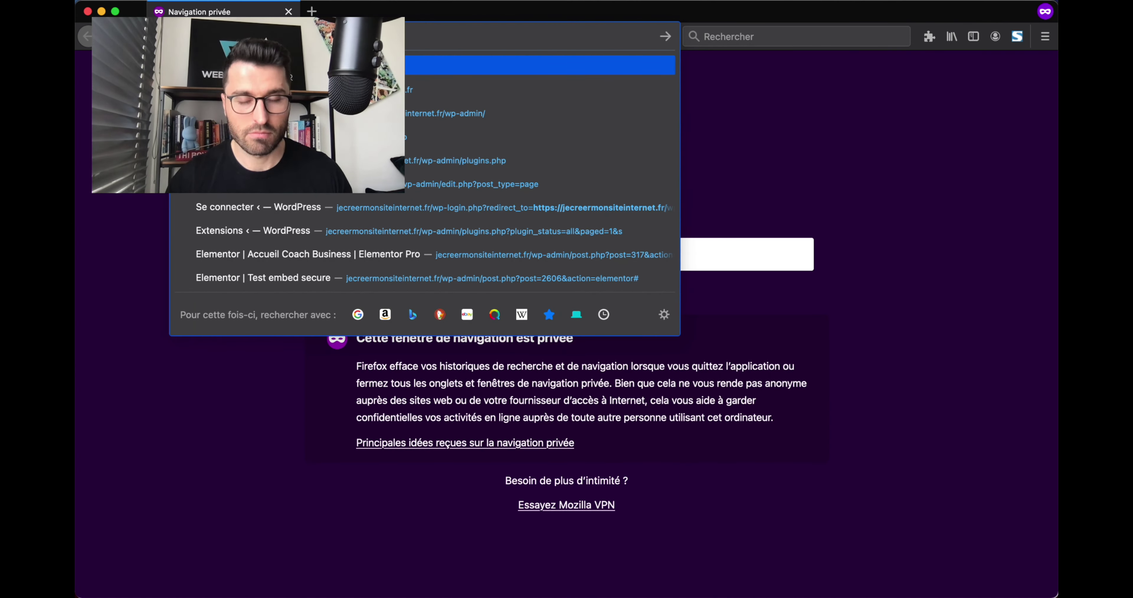
pyautogui.press('Return')
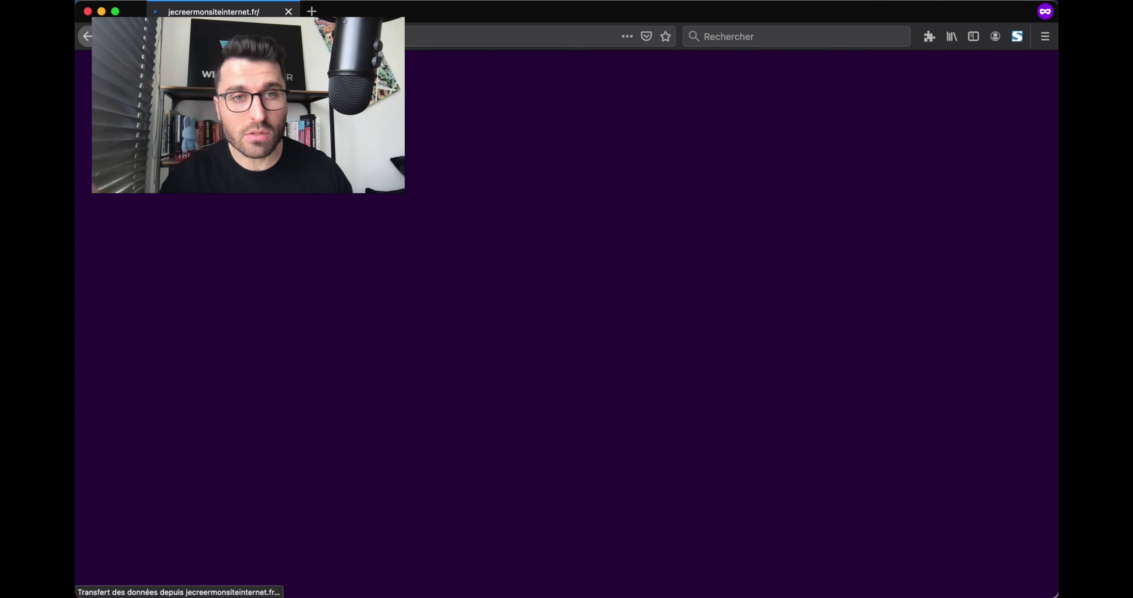
# Answer Oui, five stars, Oui 100 % and Une tuerie in the embedded form, then submit.
pyautogui.scroll(-20, 480, 236)
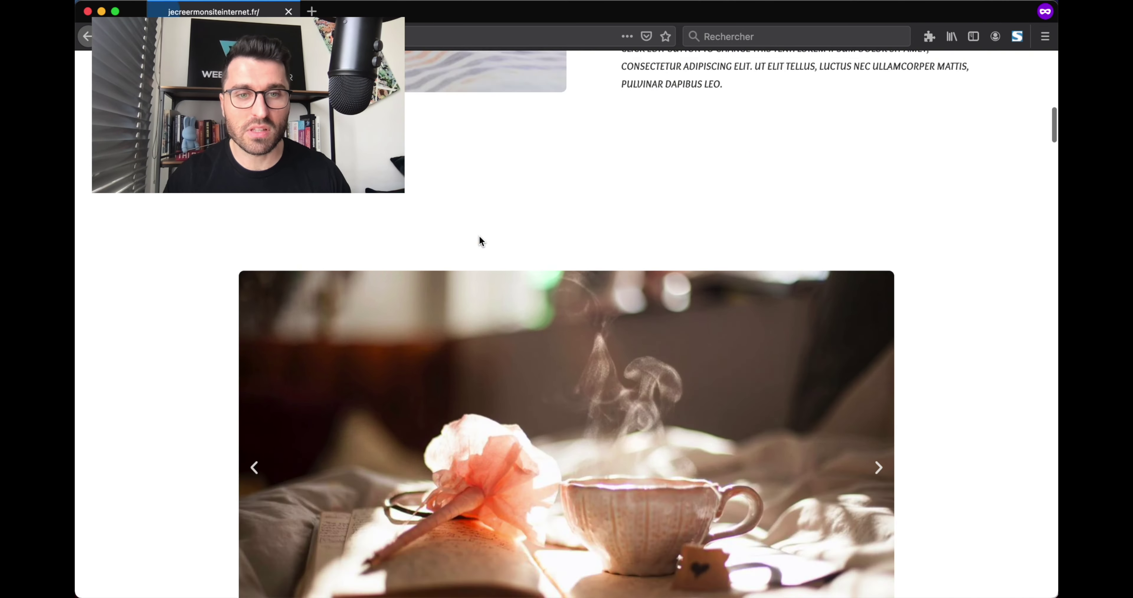
pyautogui.scroll(3, 481, 240)
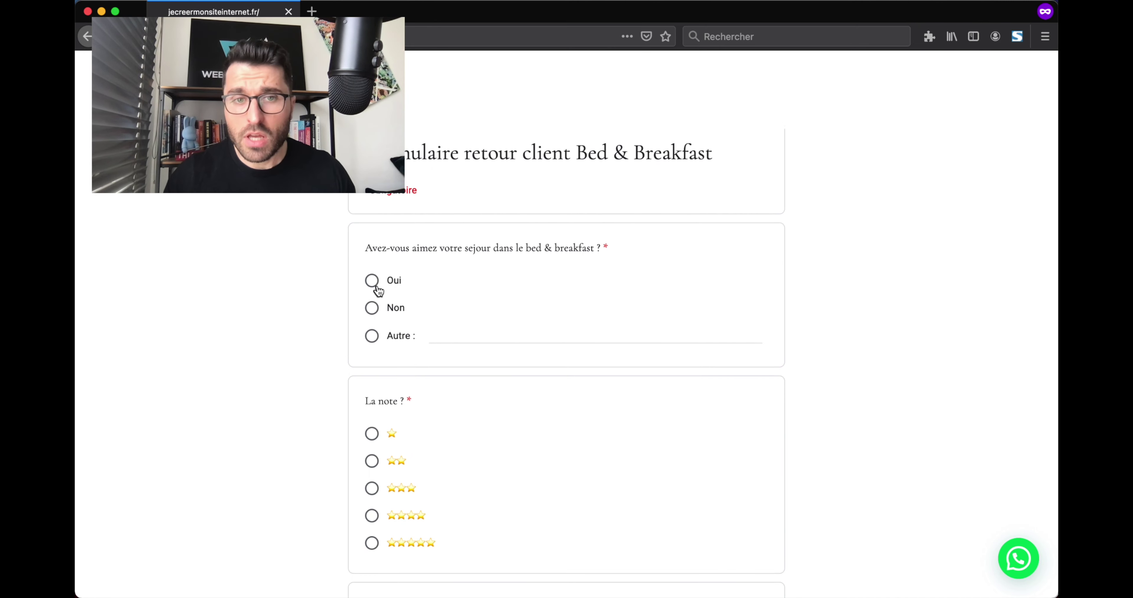
pyautogui.click(372, 281)
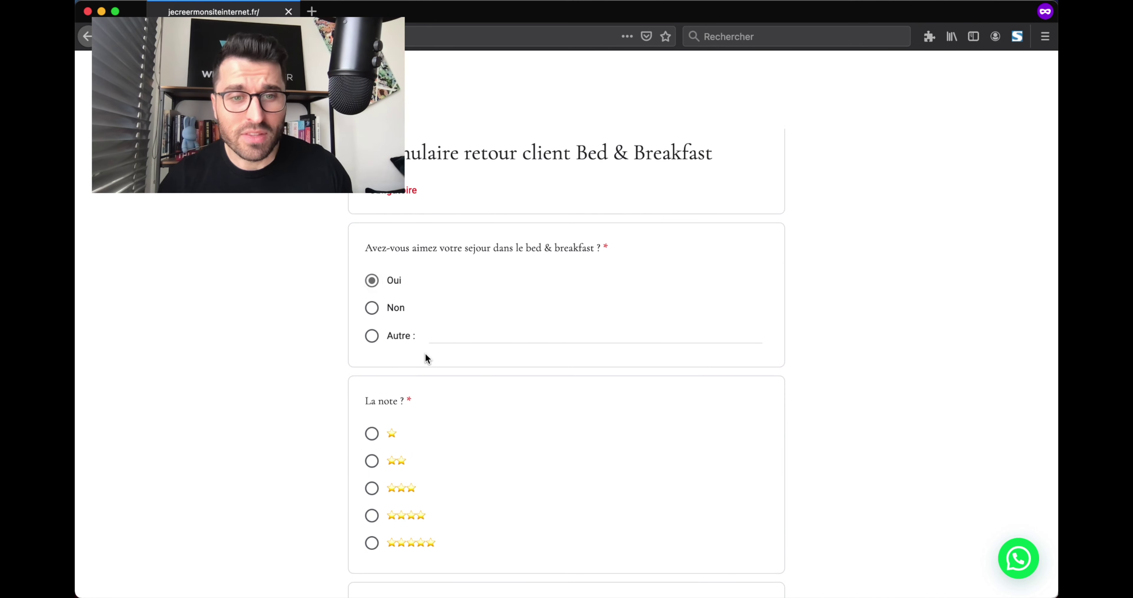
pyautogui.scroll(-4, 425, 359)
pyautogui.click(375, 433)
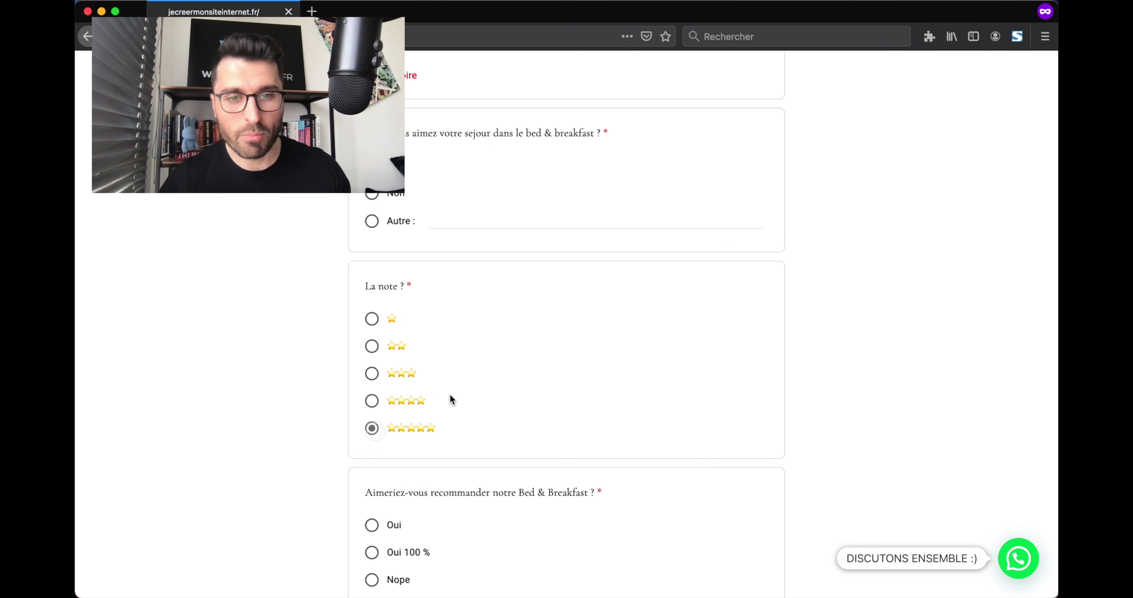
pyautogui.scroll(-8, 450, 398)
pyautogui.click(373, 323)
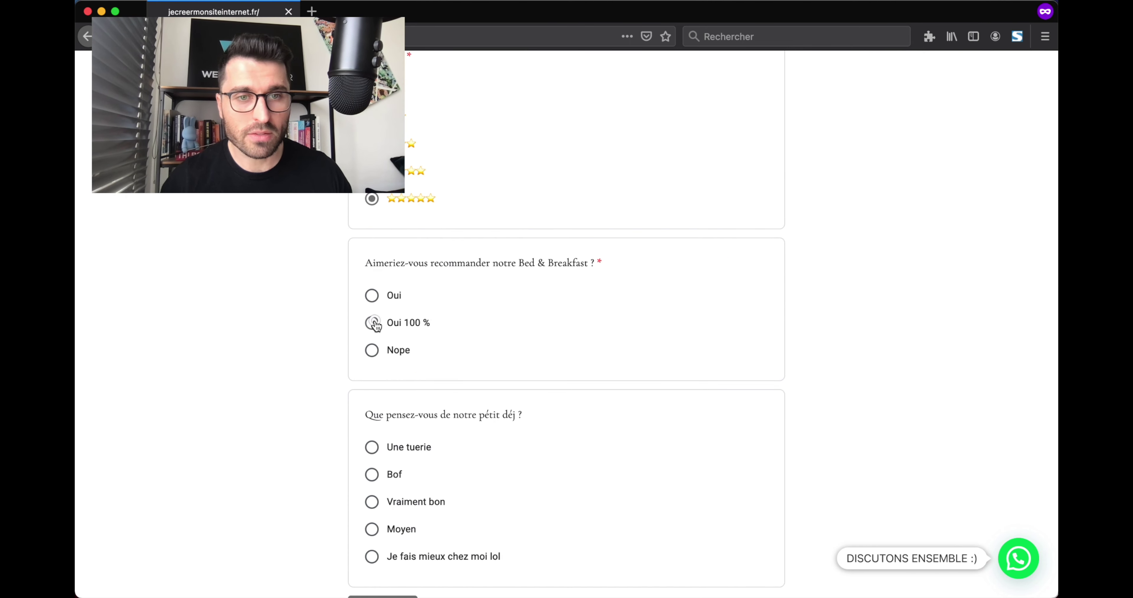
pyautogui.scroll(-4, 445, 348)
pyautogui.click(372, 324)
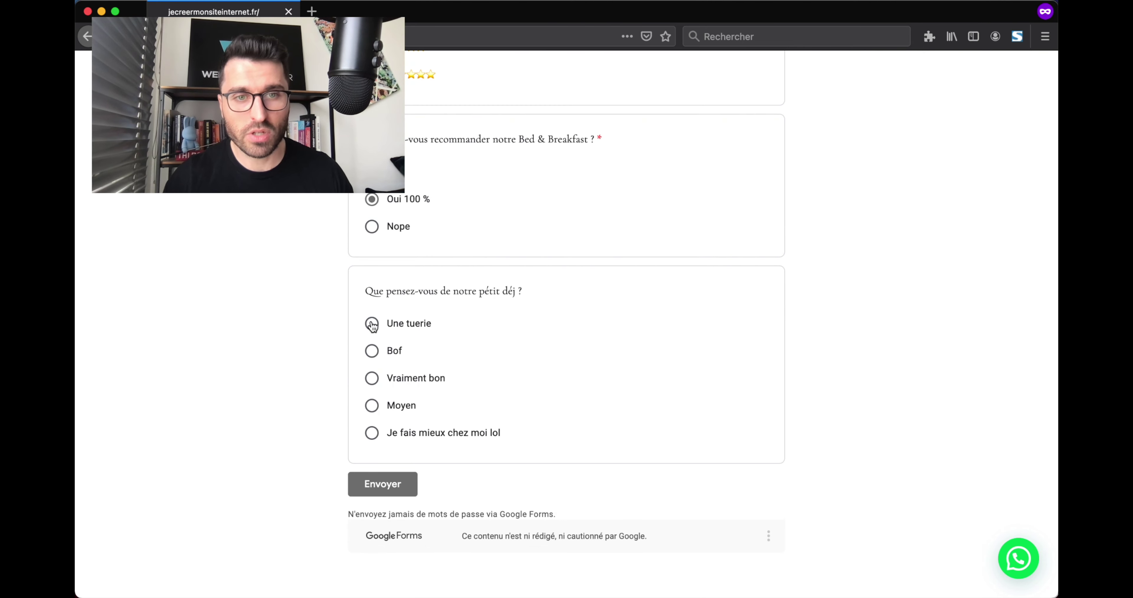
pyautogui.click(396, 510)
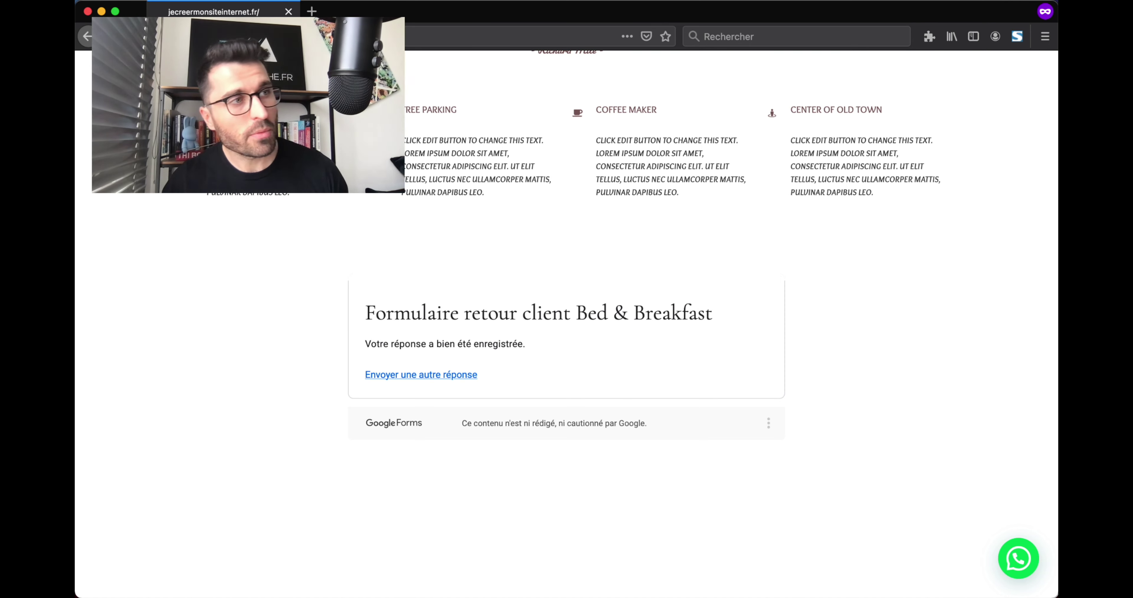
# Check the notification e-mail listing the test response's answers, then close the mail window.
pyautogui.press('super+Tab')
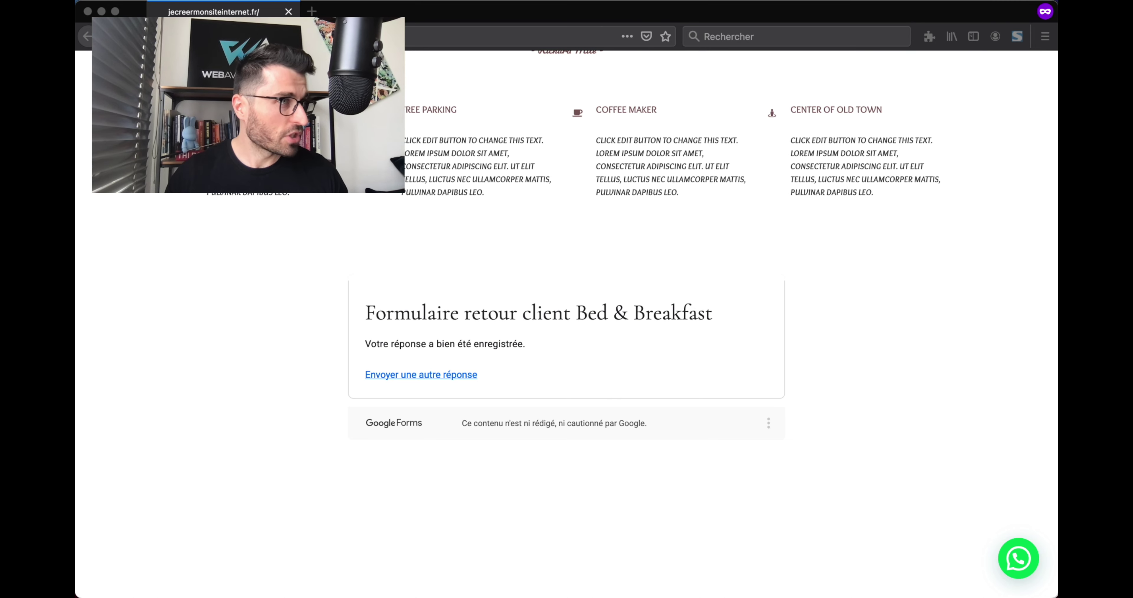
pyautogui.moveTo(76, 26); pyautogui.dragTo(683, 18)
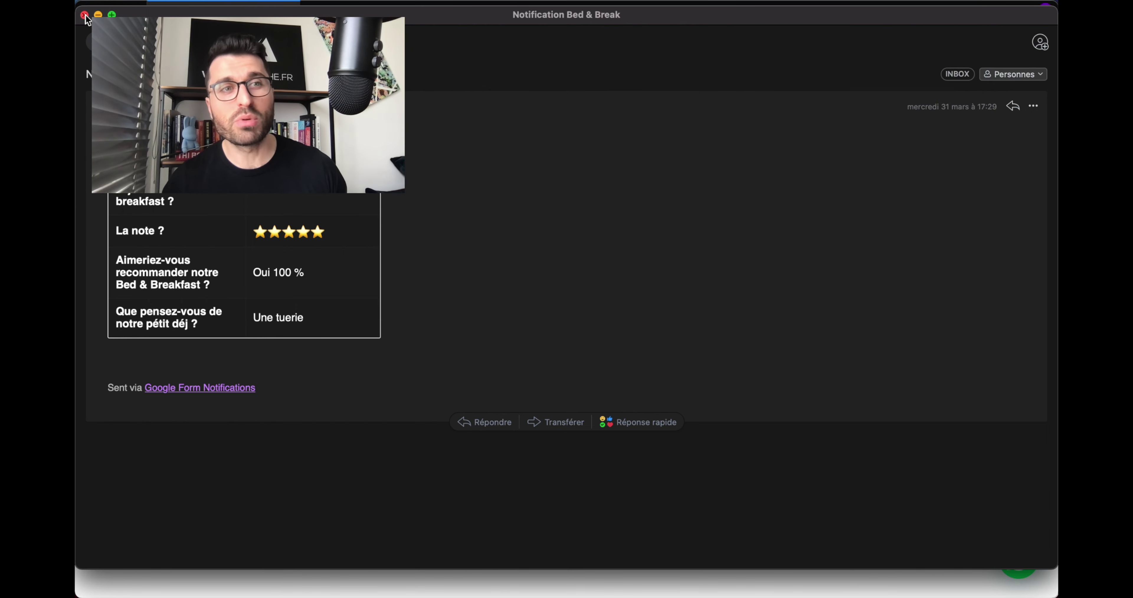
pyautogui.click(84, 15)
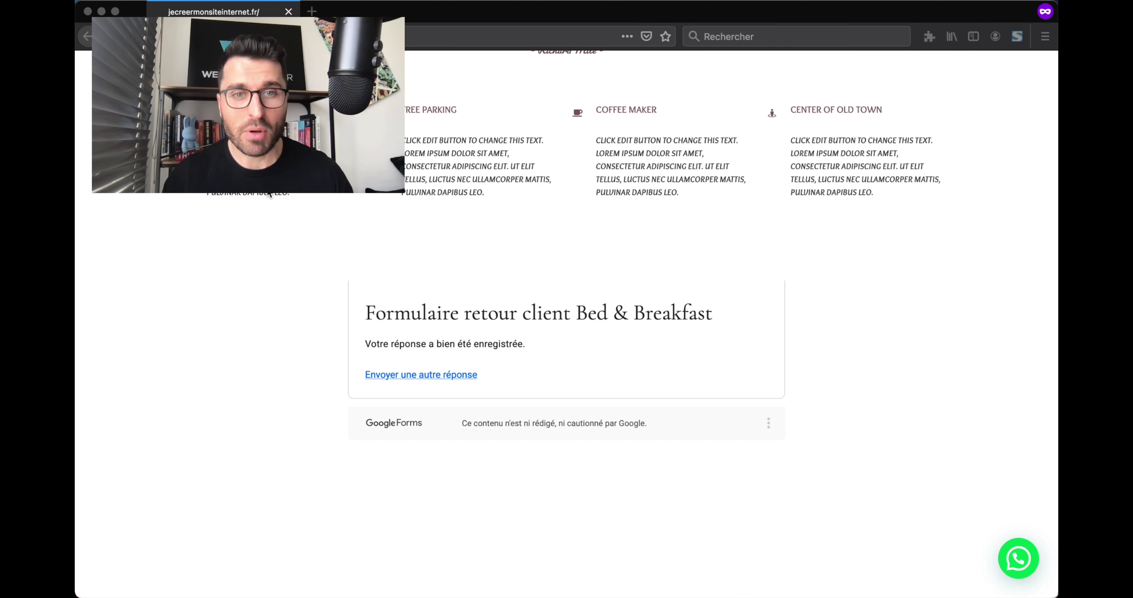
pyautogui.hotkey('ctrl', 'Up')
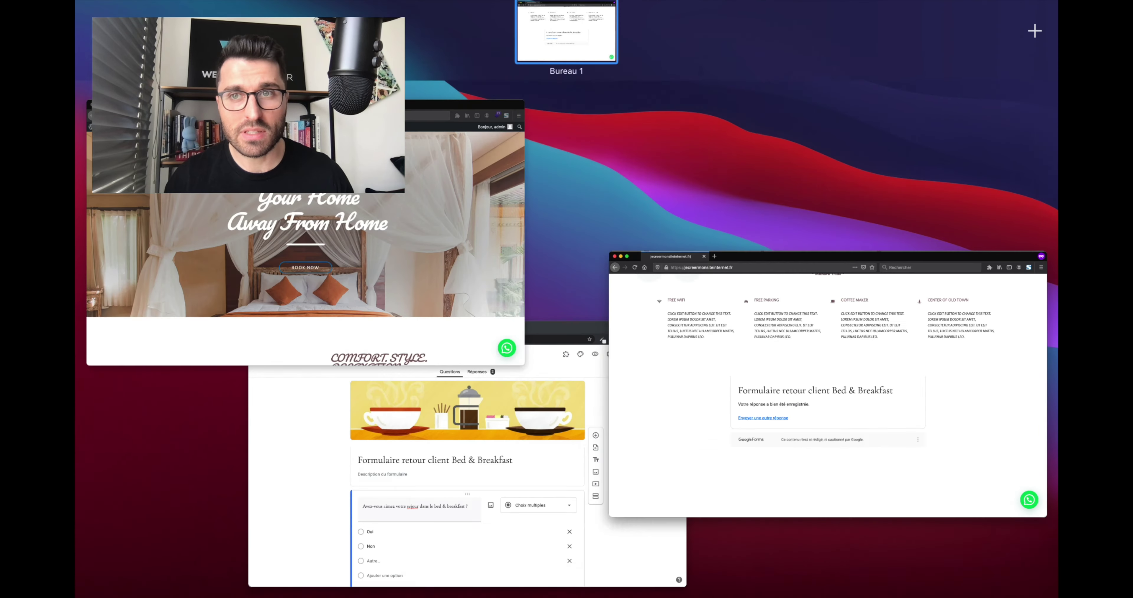
# Keep 'Collecter les adresses e-mail' on with response copies off in the form settings, and save.
pyautogui.click(435, 498)
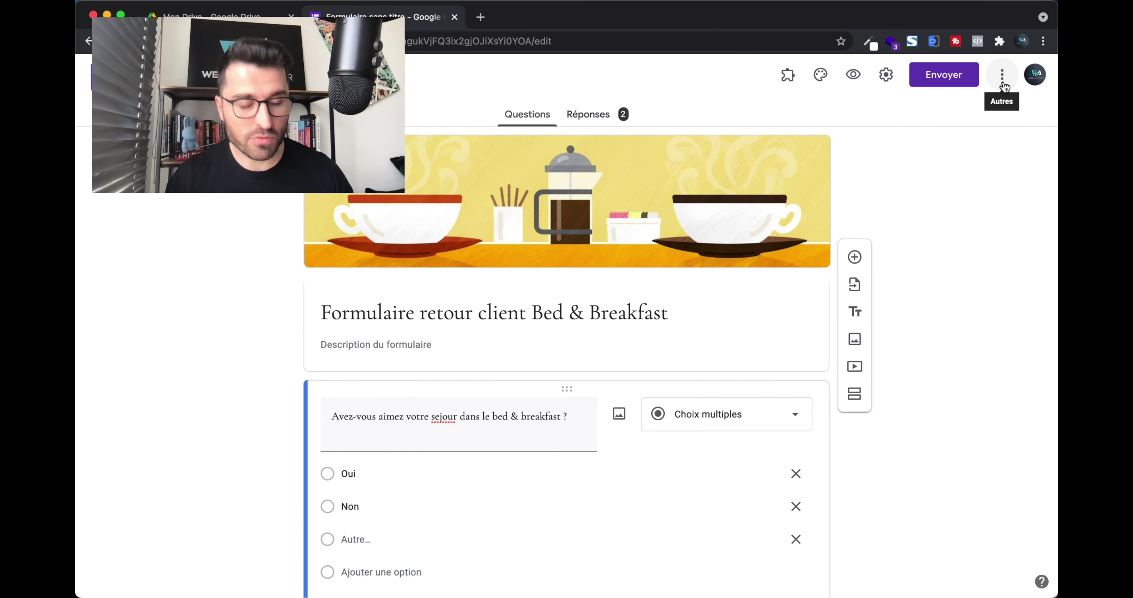
pyautogui.click(1003, 79)
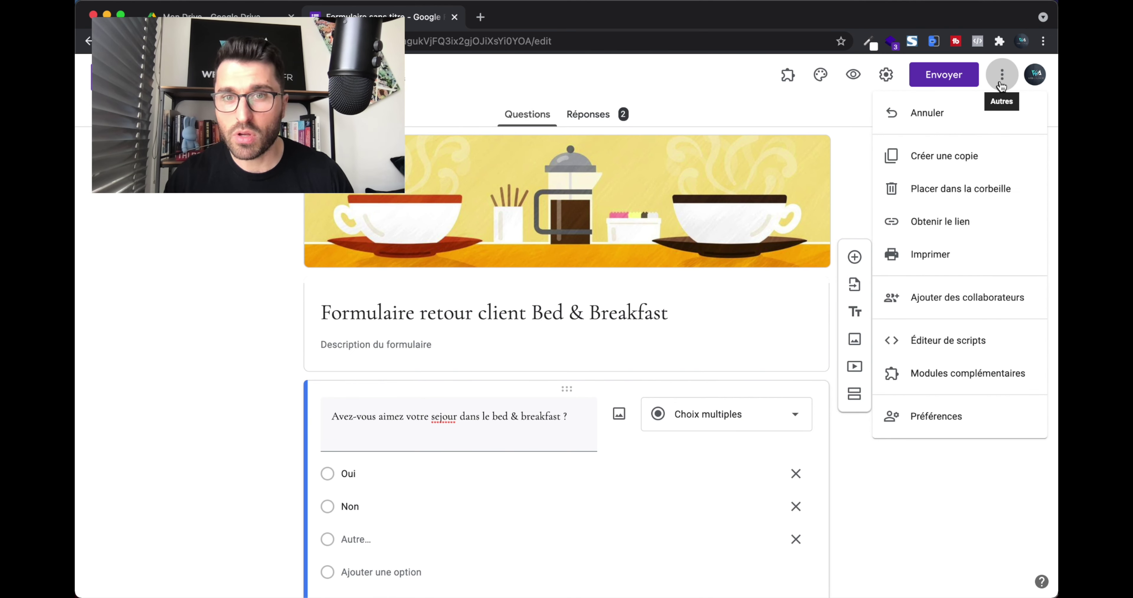
pyautogui.click(1002, 86)
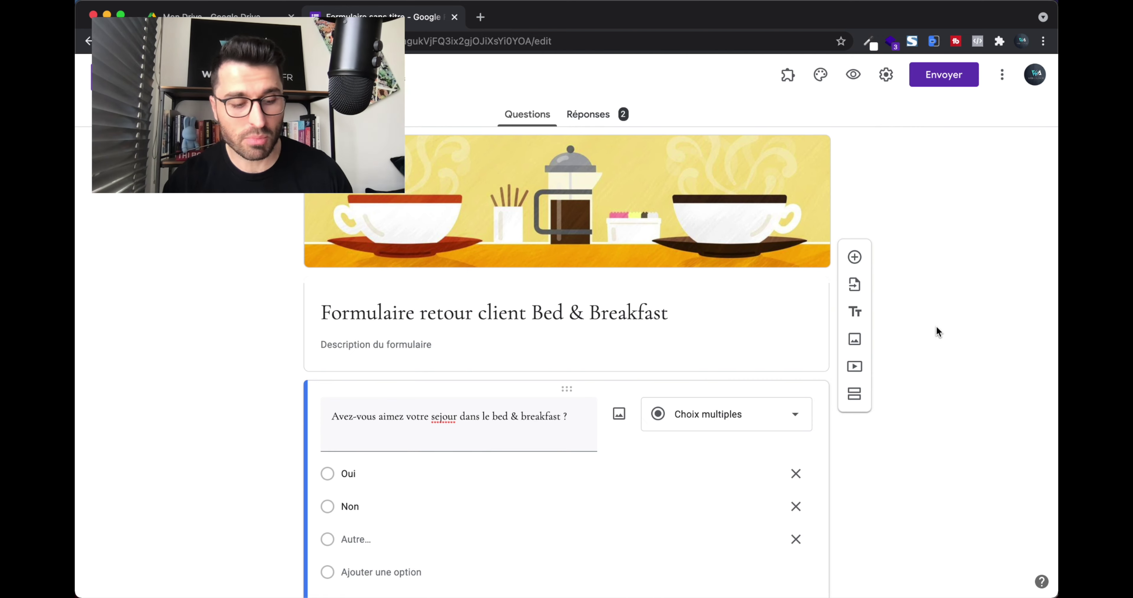
pyautogui.click(886, 76)
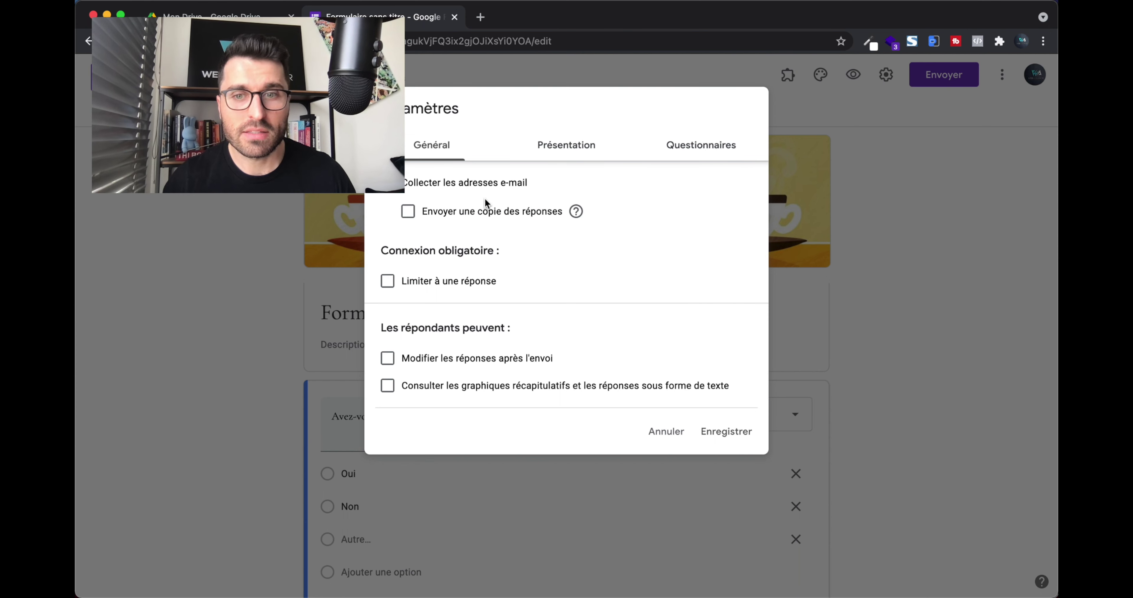
pyautogui.click(408, 211)
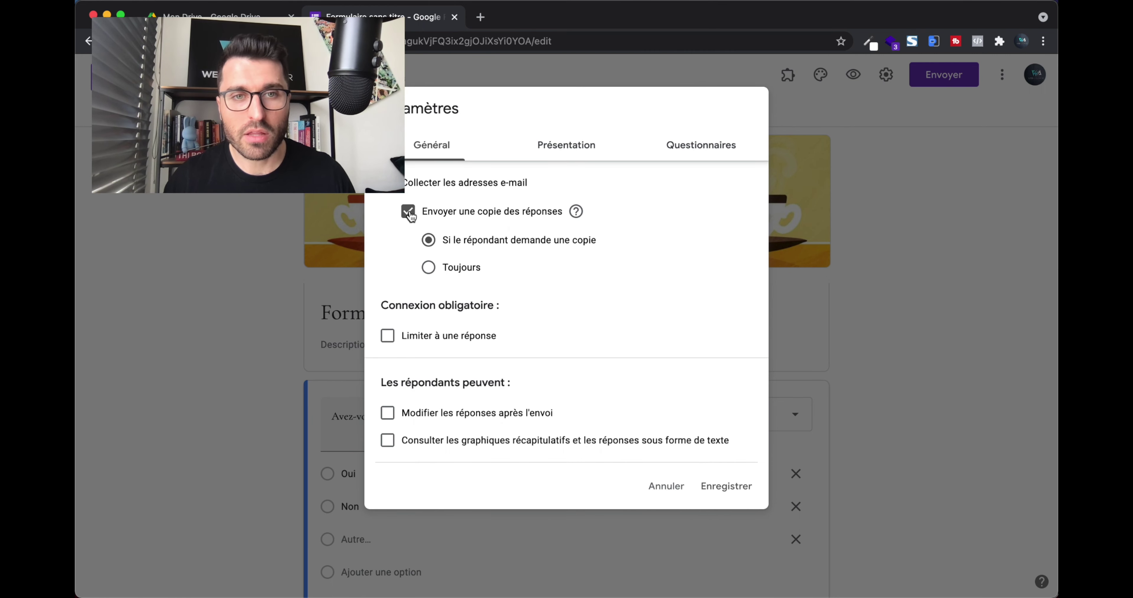
pyautogui.click(409, 213)
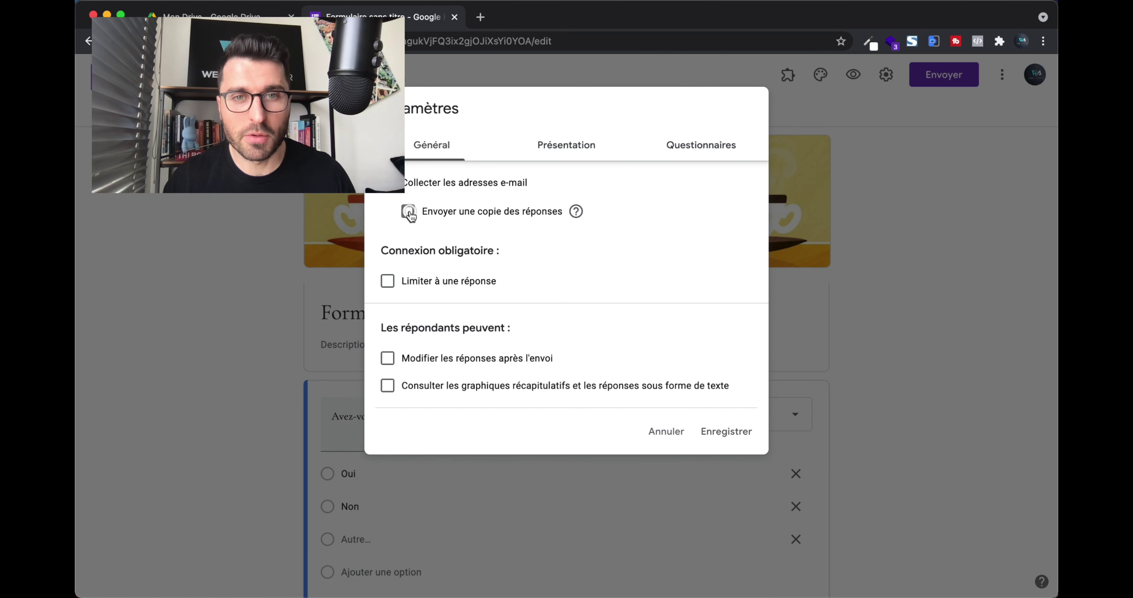
pyautogui.click(729, 437)
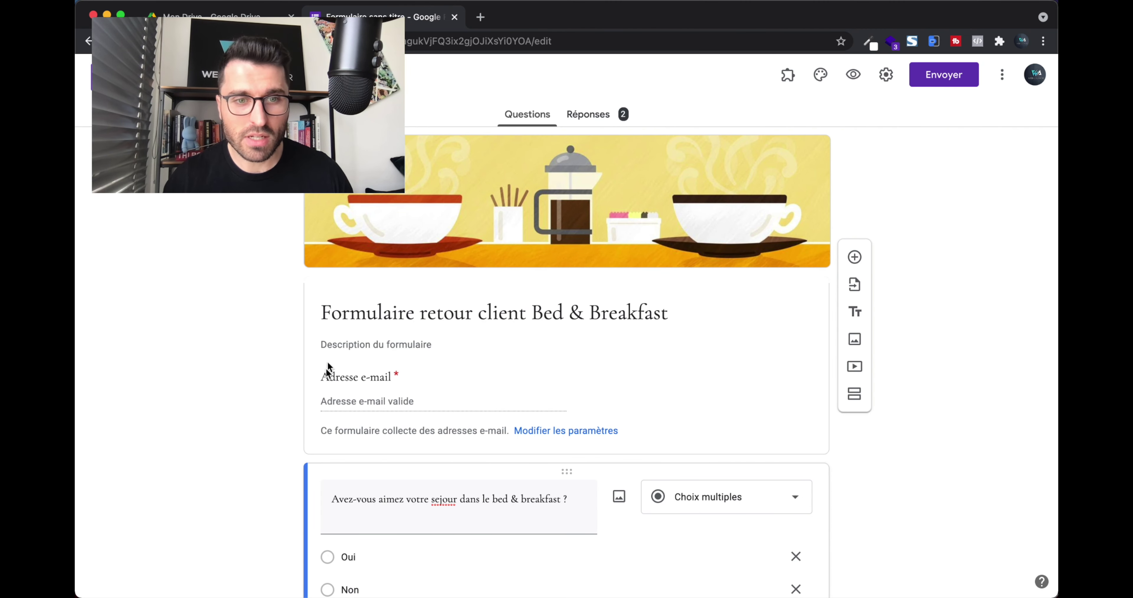
# Return to the Firefox window with the embedded form and scroll to its new required Adresse e-mail field.
pyautogui.click(1023, 177)
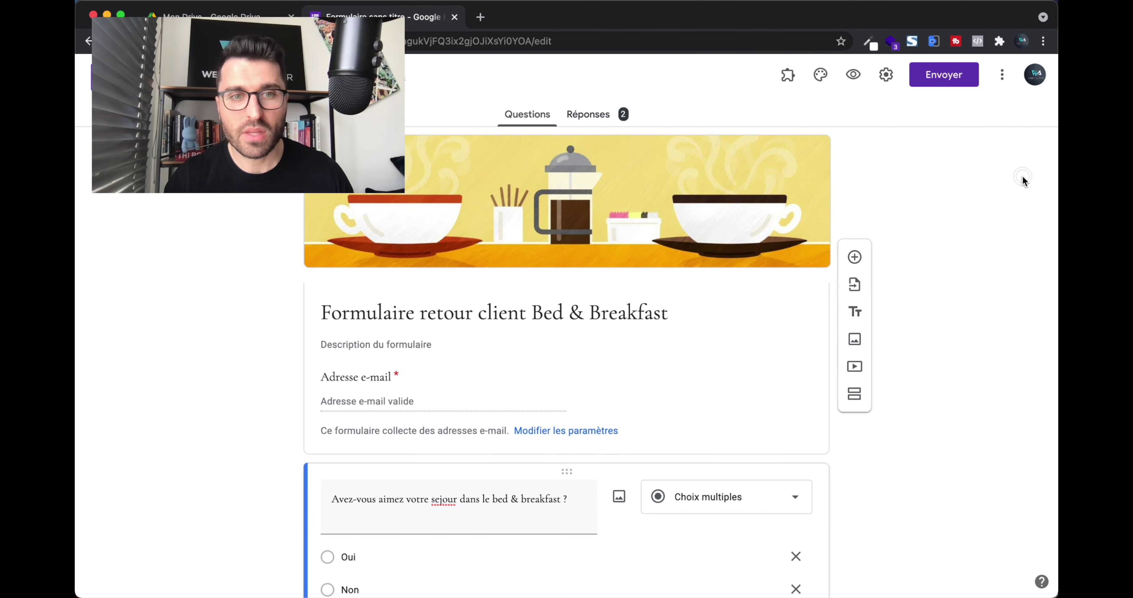
pyautogui.scroll(-2, 419, 445)
pyautogui.hotkey('ctrl', 'Up')
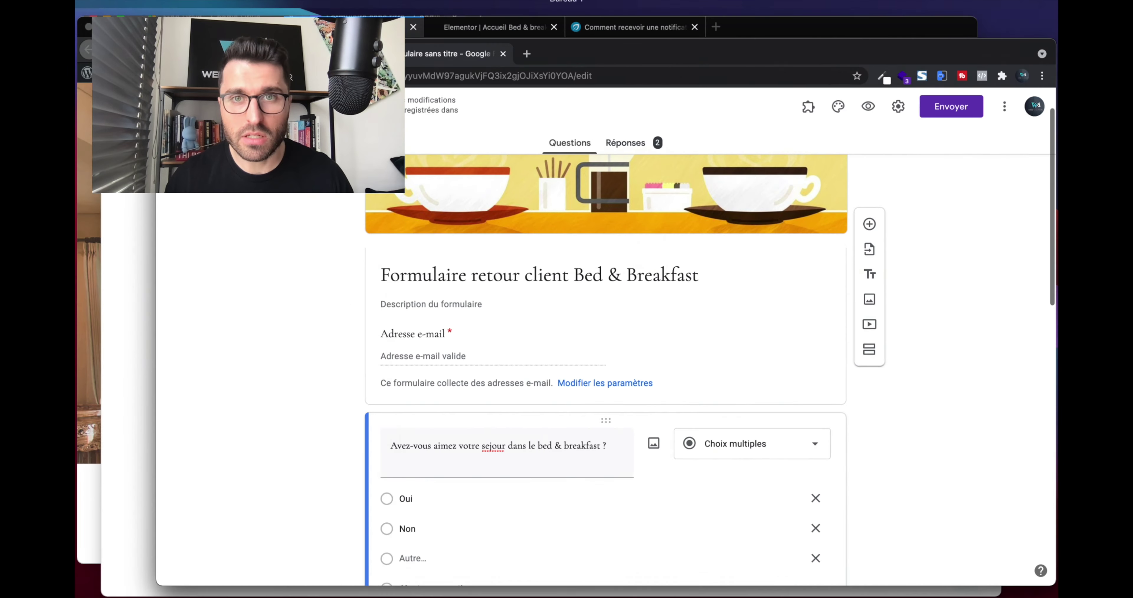
pyautogui.click(412, 282)
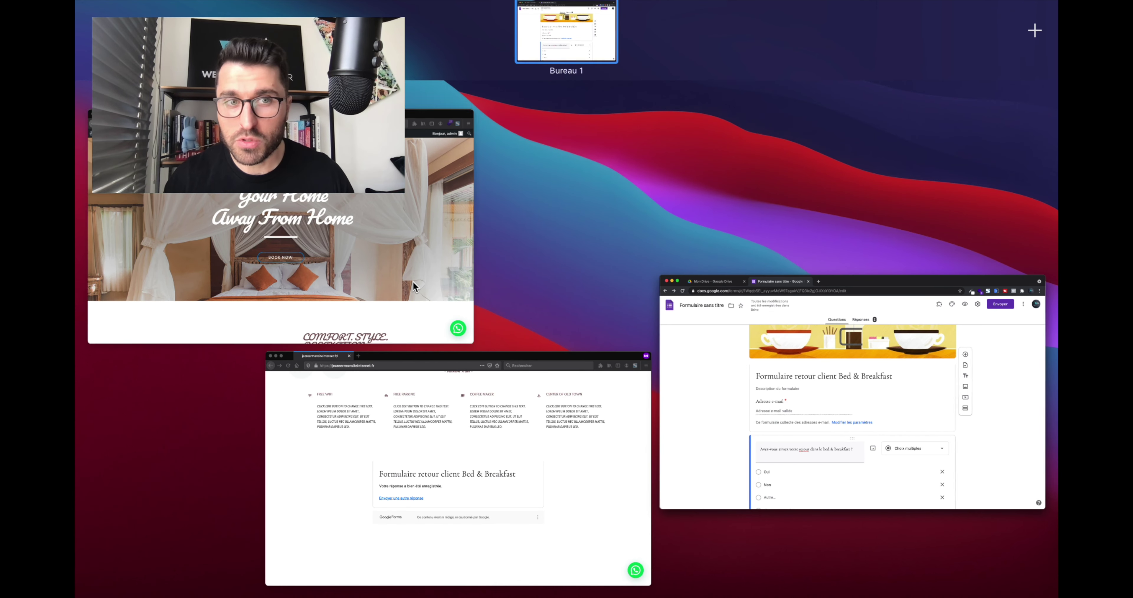
pyautogui.scroll(-1, 457, 210)
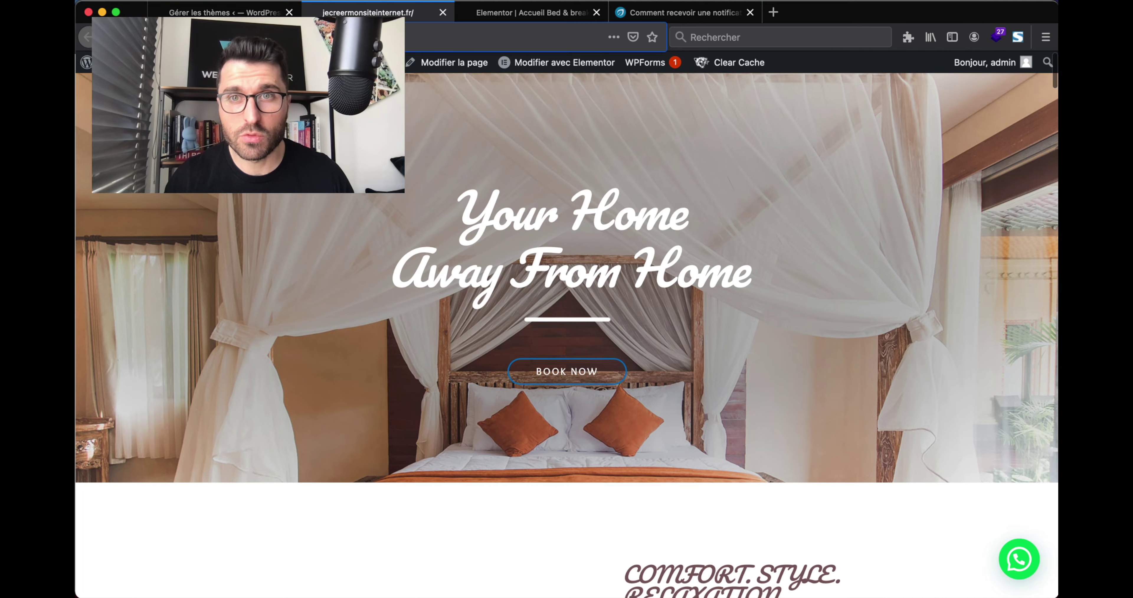
pyautogui.hotkey('ctrl', 'Up')
pyautogui.click(462, 431)
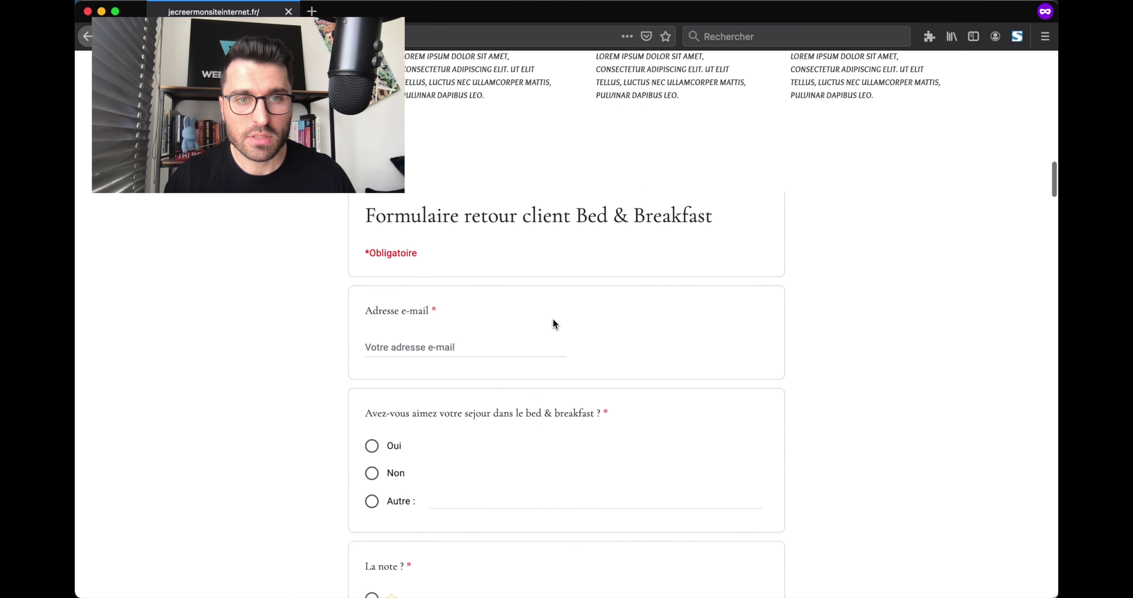
pyautogui.scroll(-4, 553, 321)
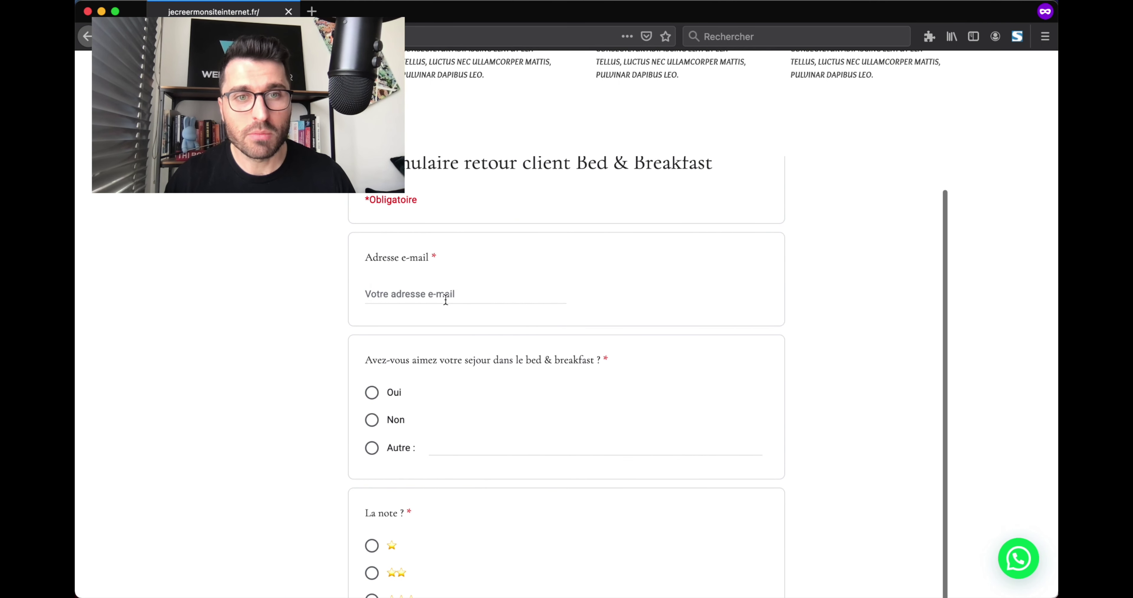
pyautogui.scroll(2, 446, 299)
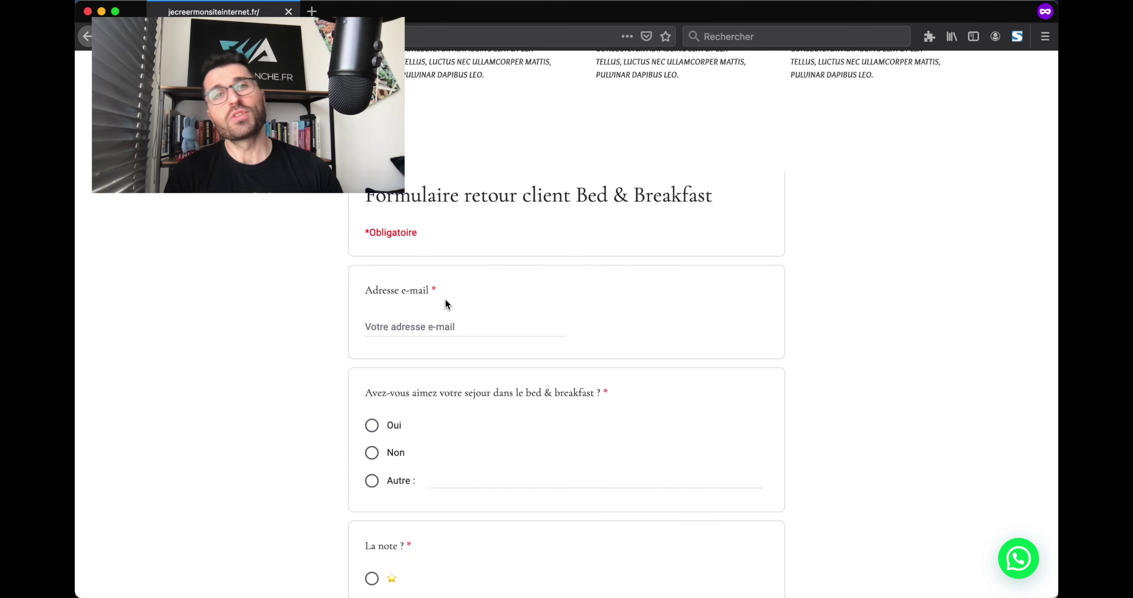